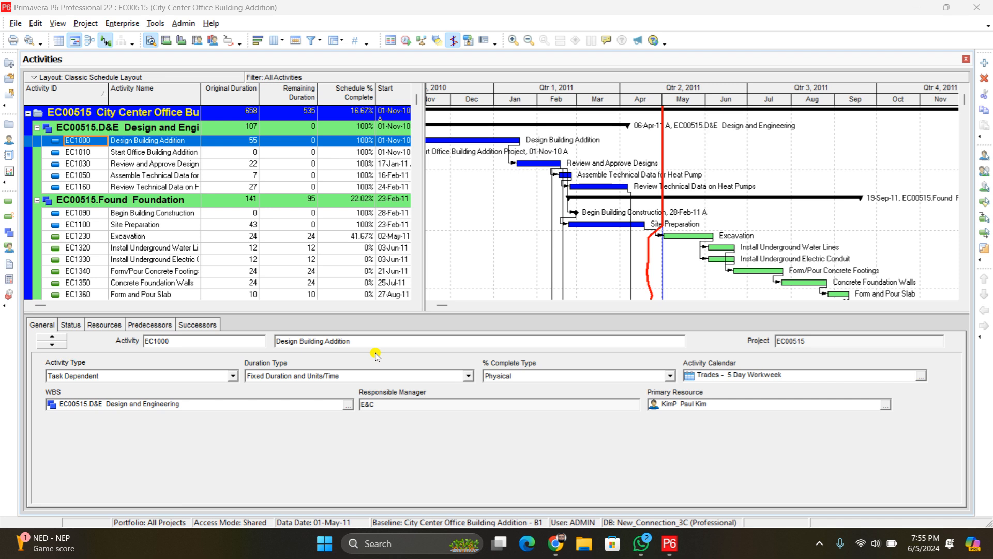
# - Open the PM4DEV Project Management Glossary of Terms PDF from the On Class folder on Local Disk (D:)
pyautogui.click(916, 7)
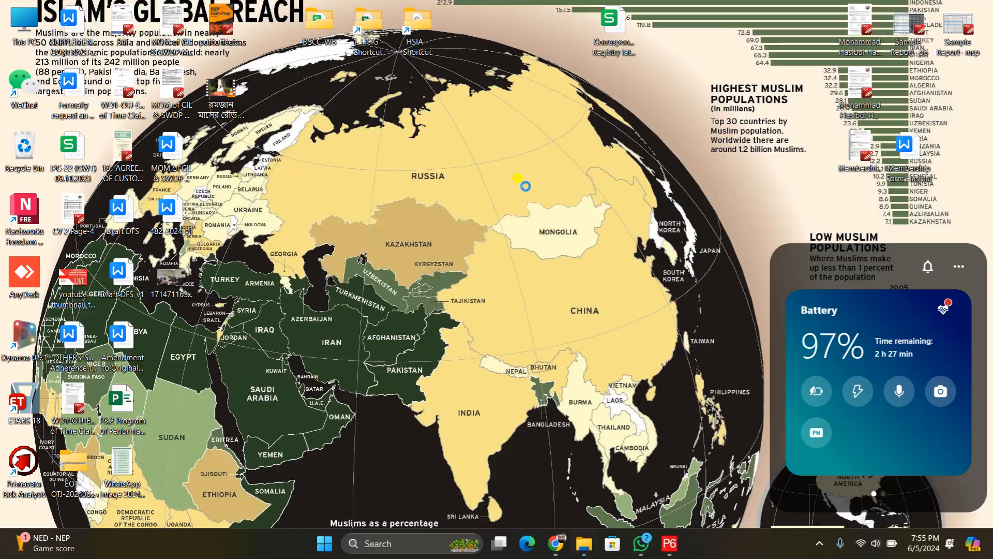
pyautogui.doubleClick(24, 23)
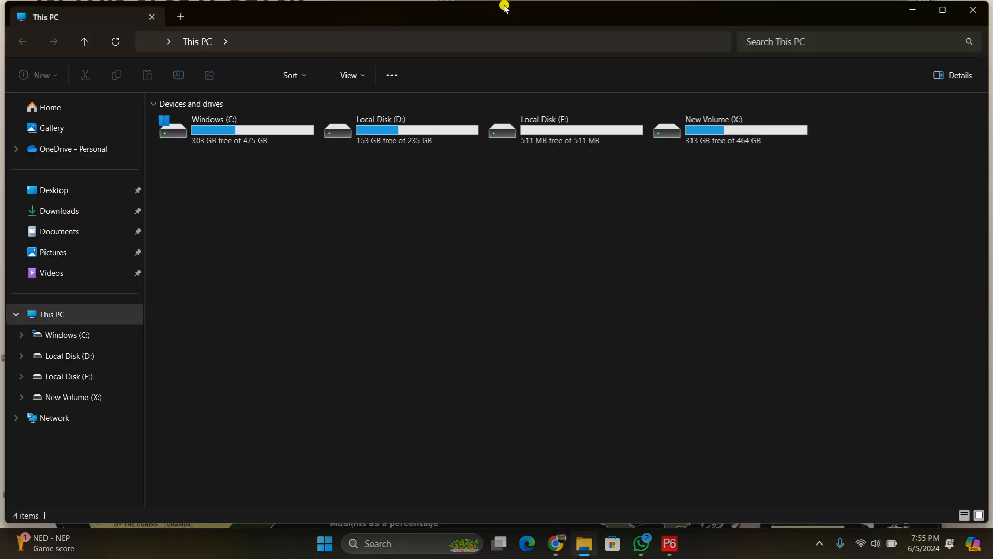
pyautogui.doubleClick(406, 135)
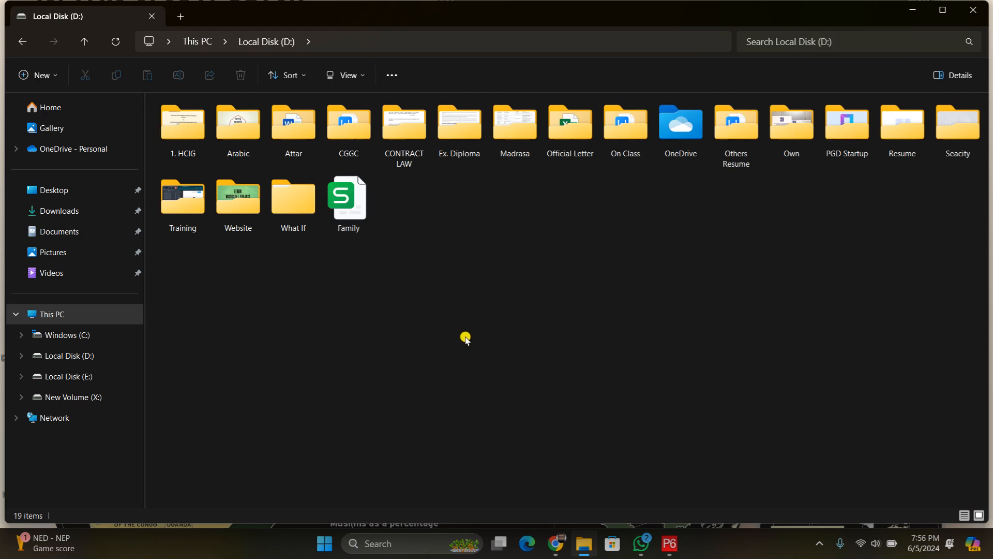
pyautogui.doubleClick(626, 127)
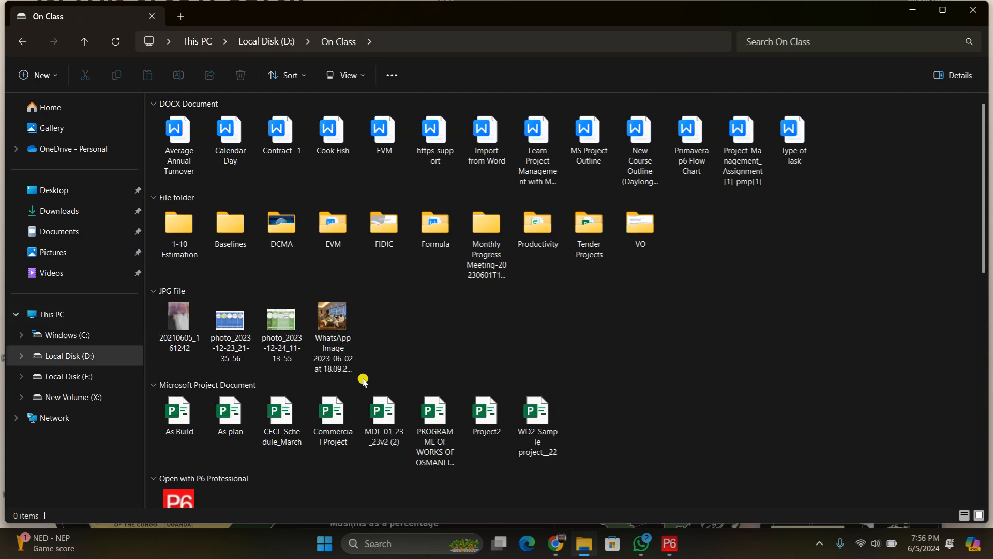
pyautogui.scroll(-10, 553, 322)
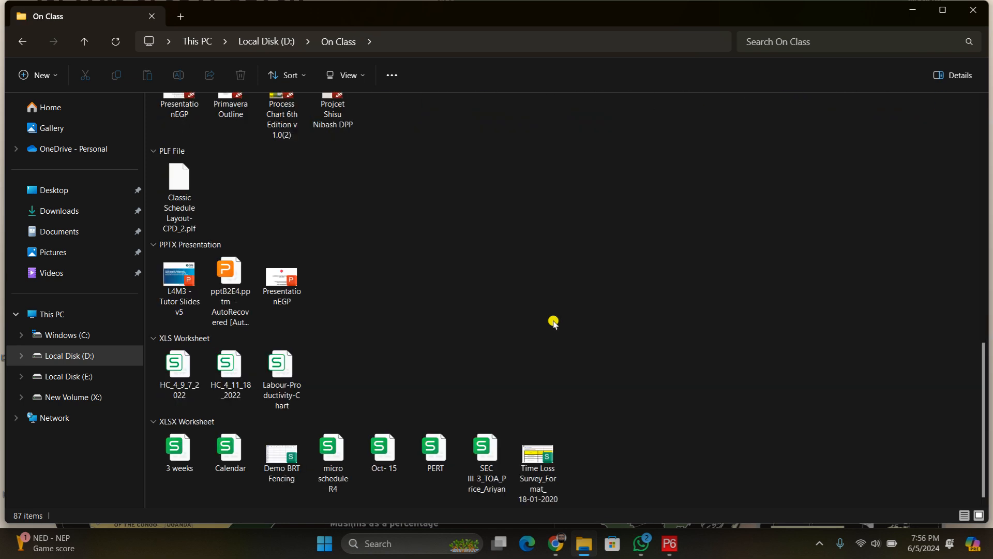
pyautogui.scroll(4, 552, 322)
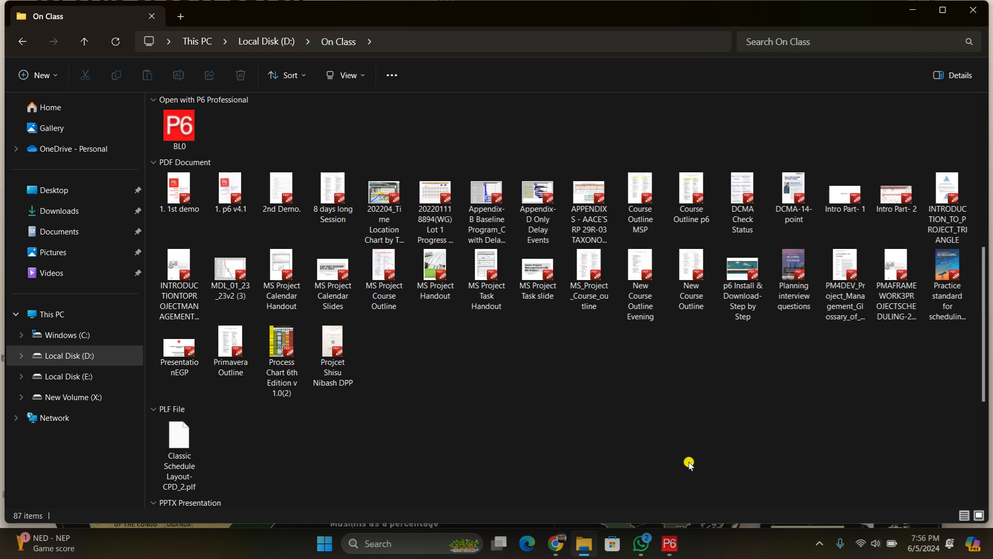
pyautogui.click(844, 280)
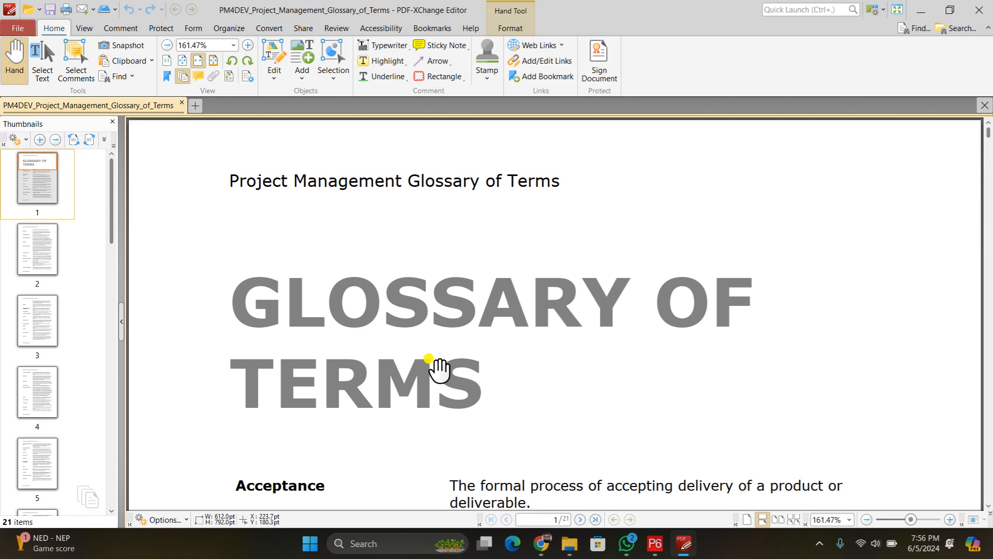
# - Read through the project management glossary from its first page to the Float and Gantt Chart entries on page 6, and minimize the PDF
pyautogui.scroll(-3, 545, 333)
pyautogui.scroll(-10, 544, 333)
pyautogui.scroll(-9, 548, 334)
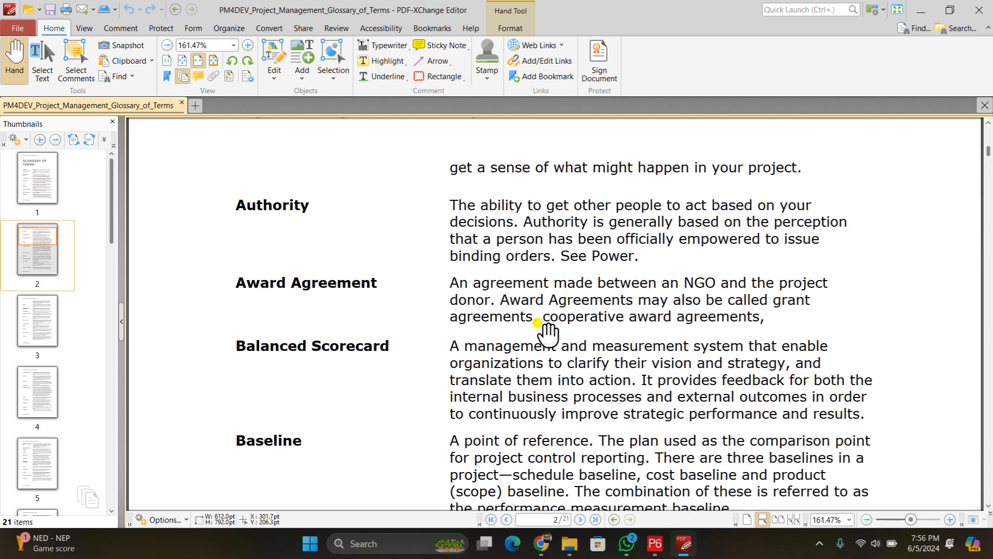
pyautogui.scroll(-12, 548, 334)
pyautogui.scroll(-5, 547, 334)
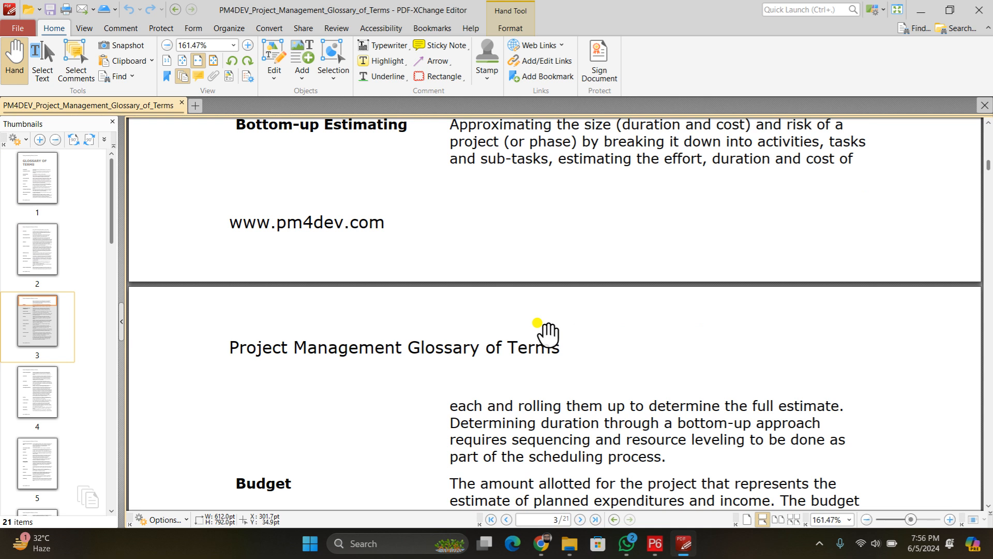
pyautogui.scroll(-3, 396, 387)
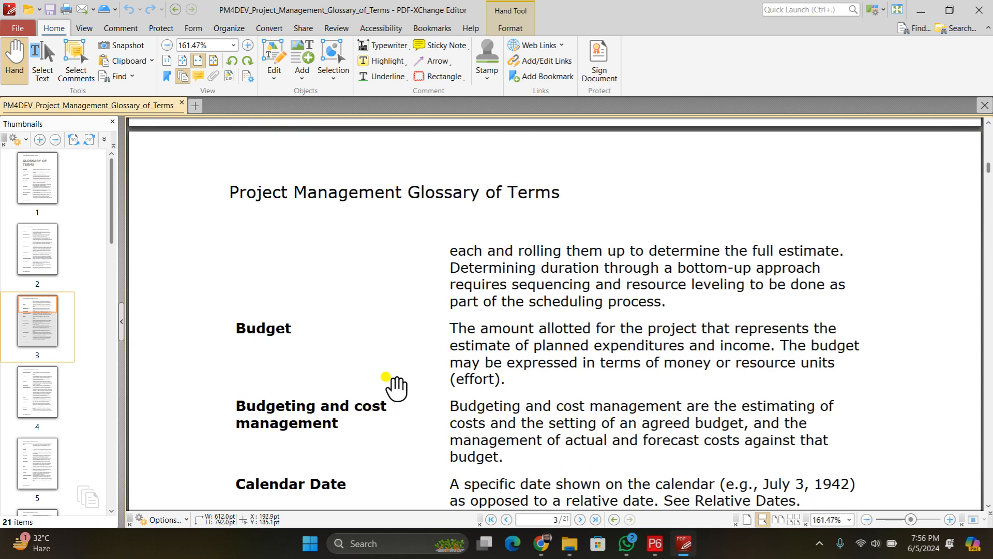
pyautogui.scroll(-3, 396, 387)
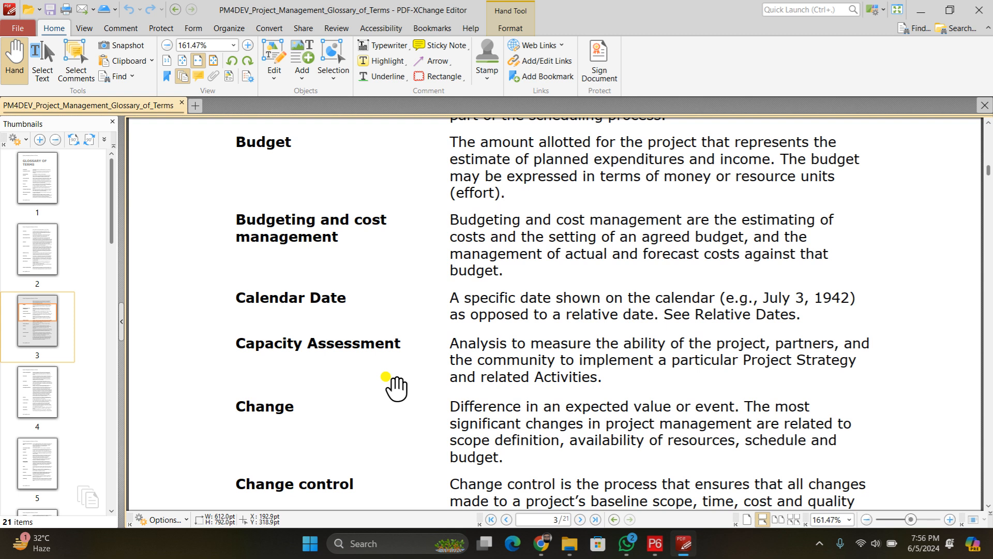
pyautogui.scroll(-15, 397, 388)
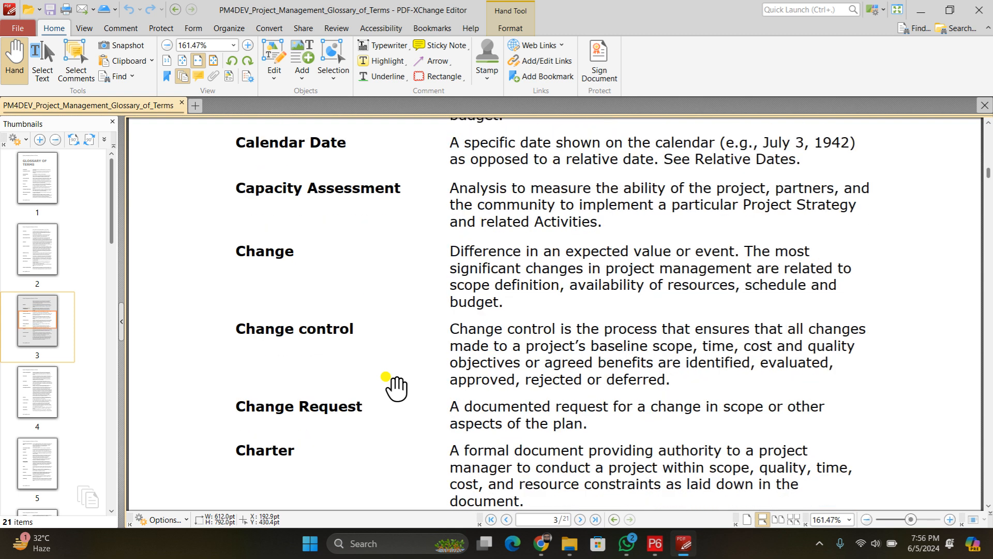
pyautogui.scroll(-14, 397, 388)
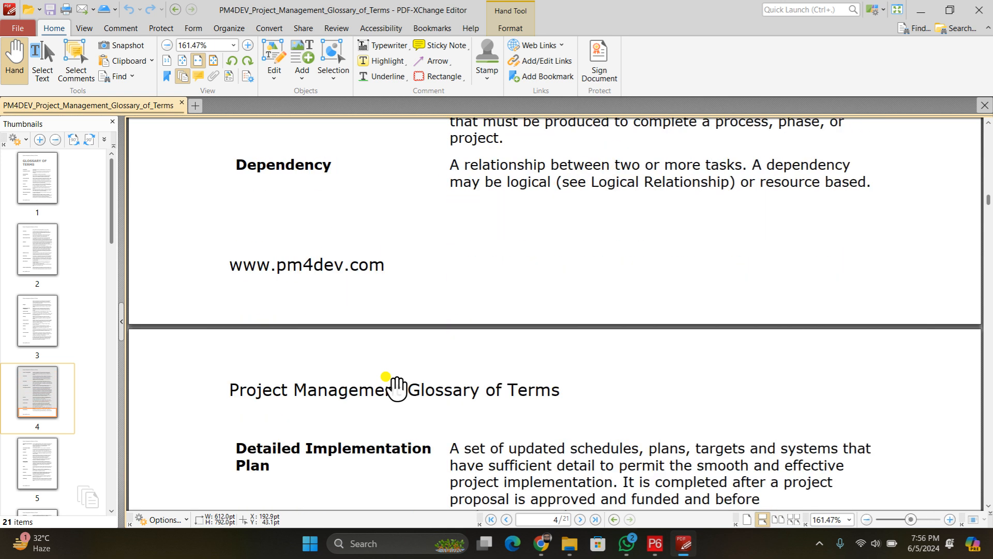
pyautogui.scroll(-7, 397, 388)
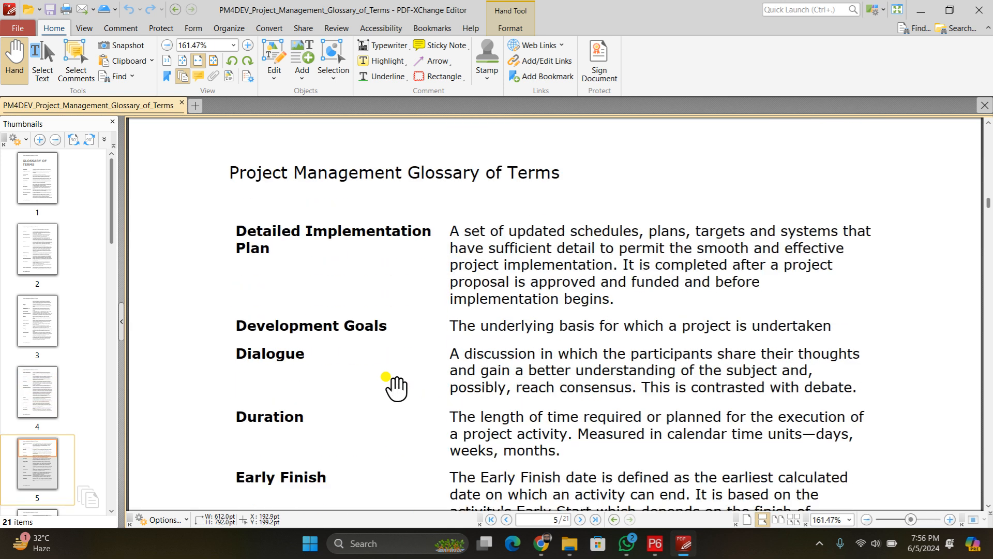
pyautogui.scroll(-20, 397, 388)
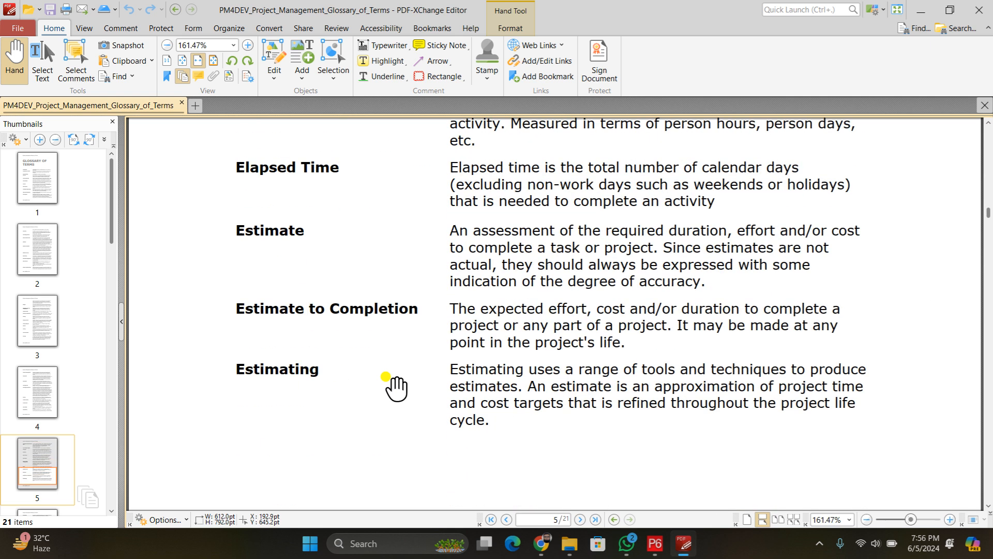
pyautogui.scroll(-20, 397, 388)
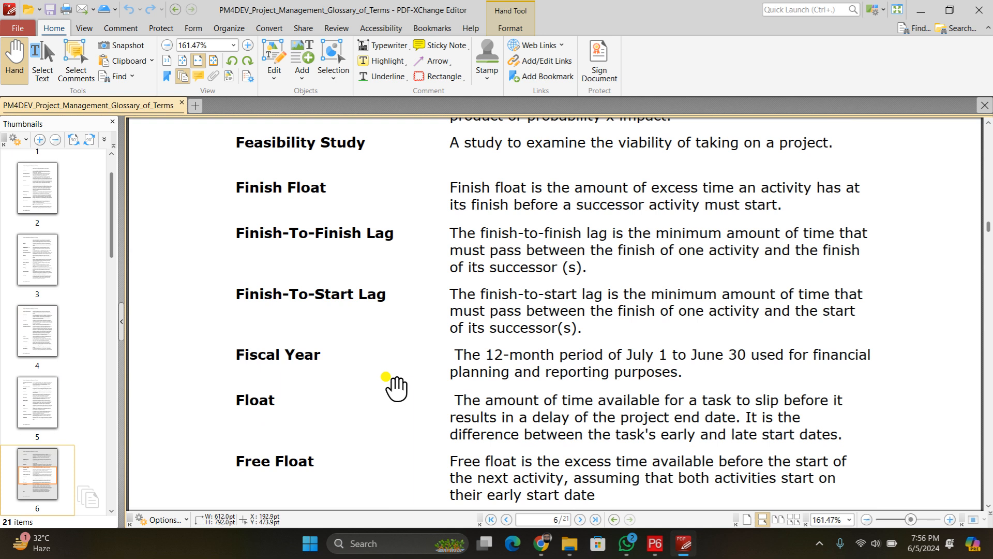
pyautogui.scroll(-6, 397, 388)
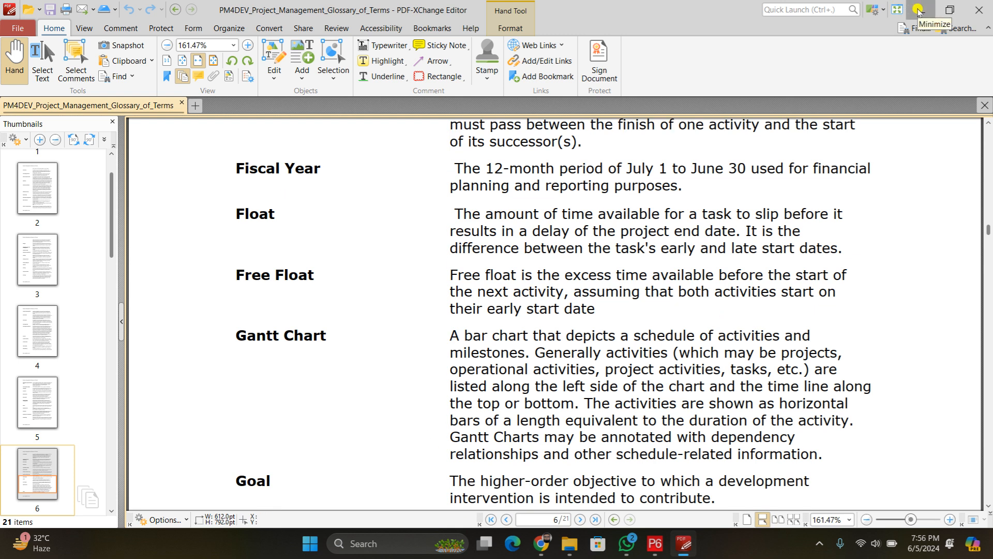
pyautogui.click(919, 10)
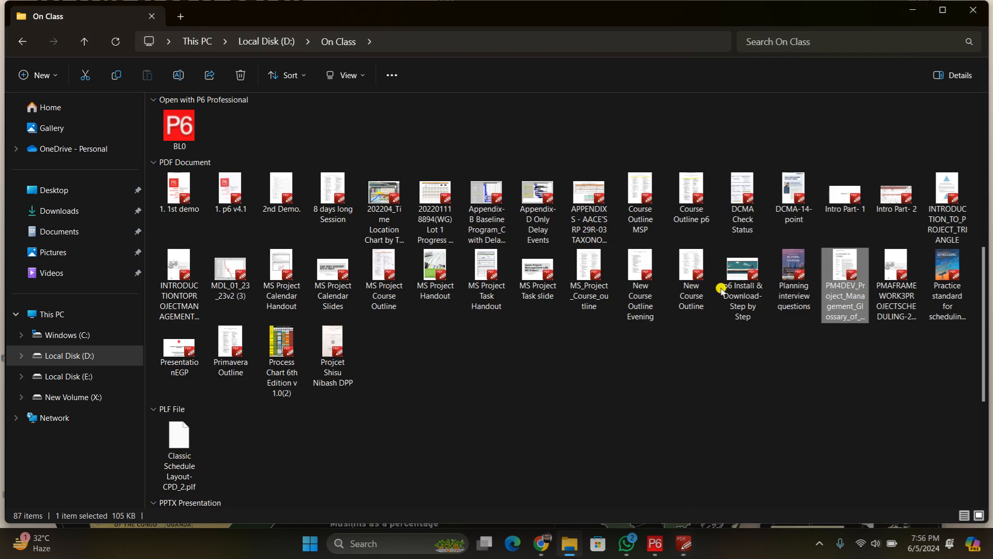
# - Switch to the Google Meet call in Chrome and review the list of meeting participants
pyautogui.click(926, 10)
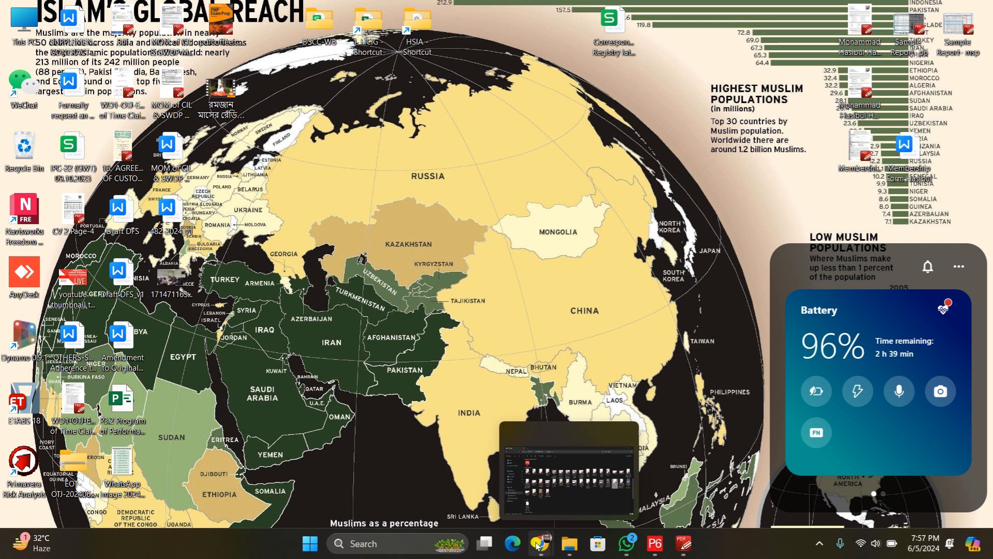
pyautogui.moveTo(538, 544)
pyautogui.click(496, 478)
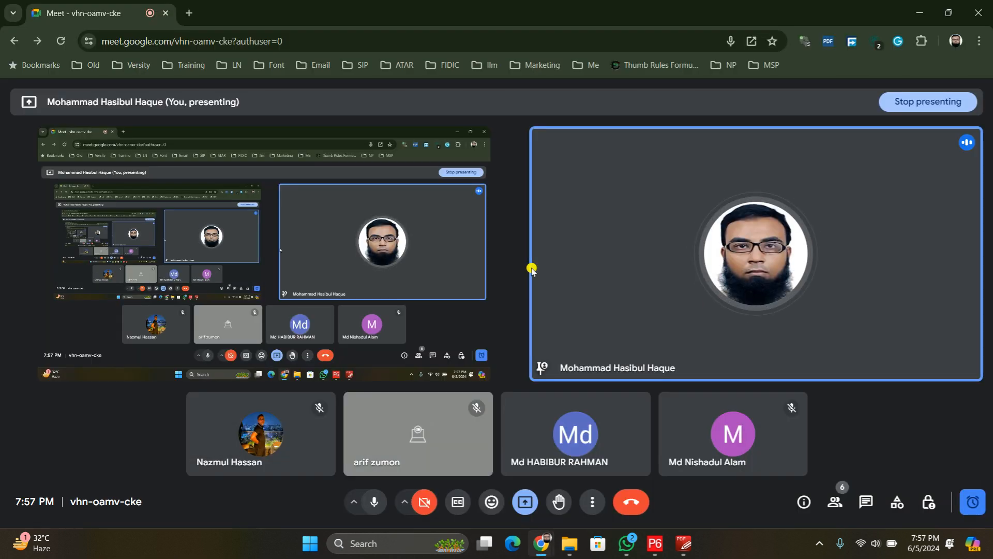
pyautogui.click(835, 501)
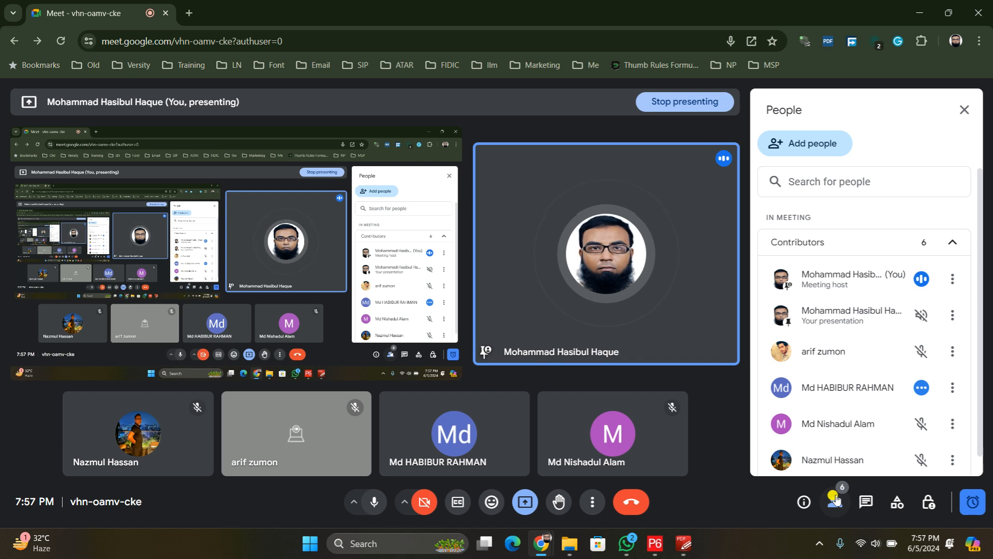
pyautogui.scroll(-1, 915, 389)
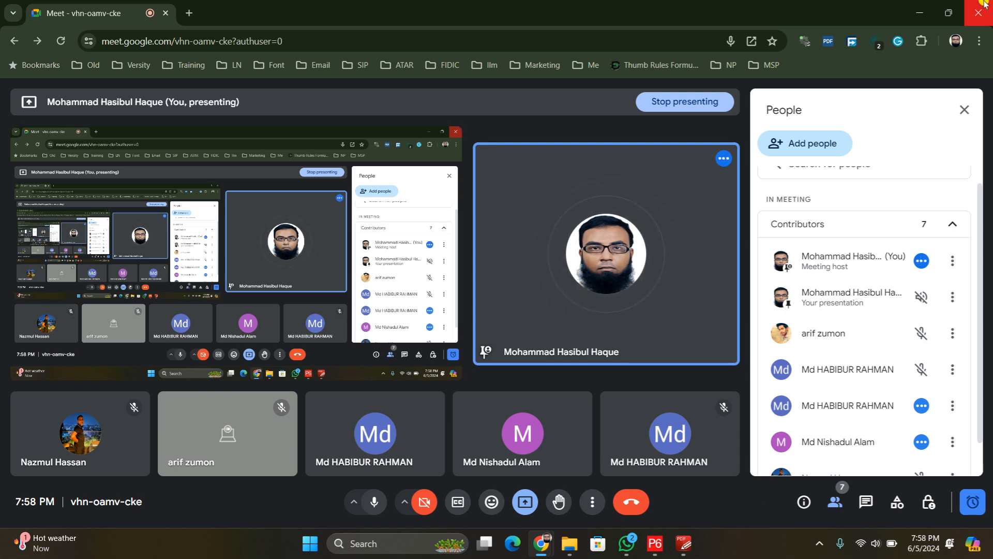
# - Switch to Primavera P6 to view the EC00515 project's activity schedule, and minimize it again
pyautogui.click(917, 11)
pyautogui.click(655, 544)
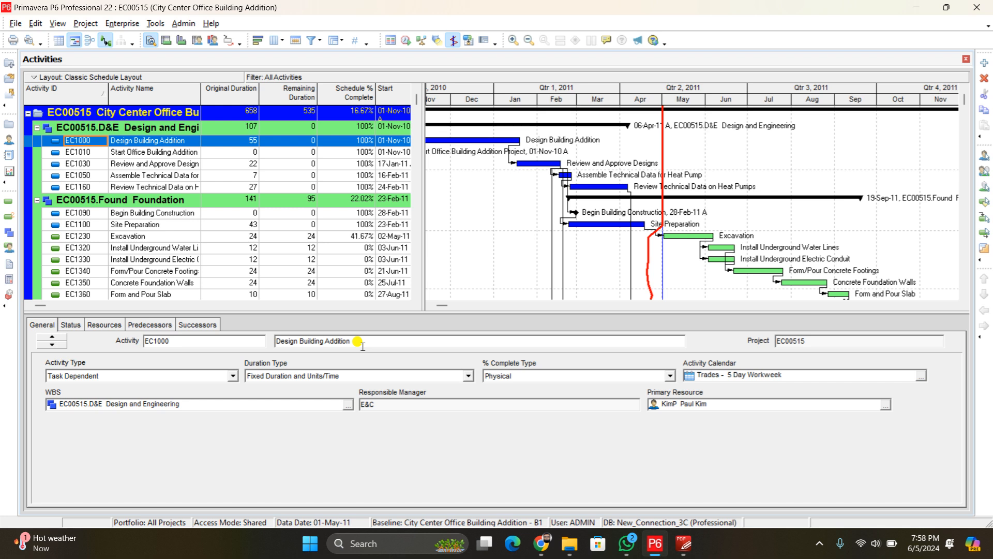
pyautogui.click(914, 8)
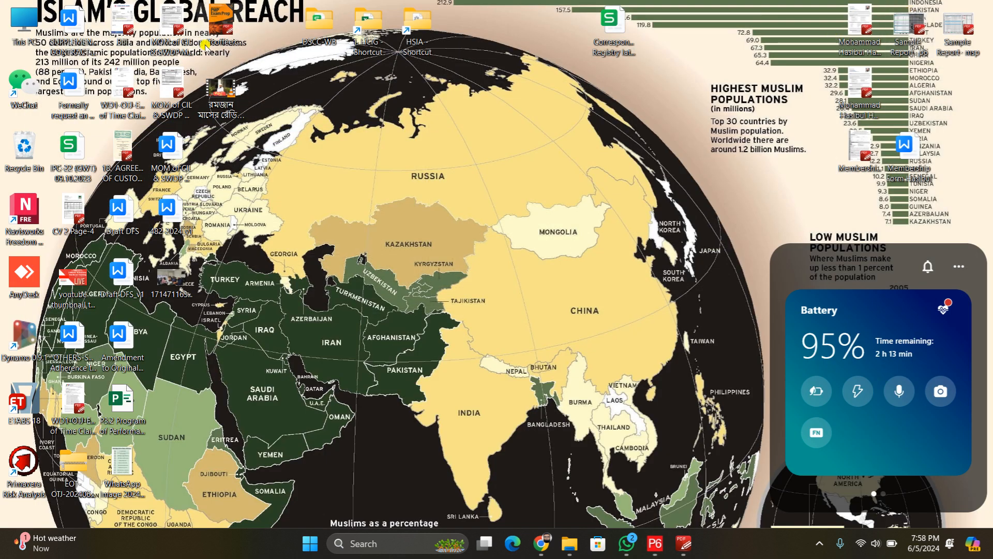
# - Open the Type of Task document from the On Class folder, skim it to the scheduling constraints at the end, and minimize it
pyautogui.click(569, 544)
pyautogui.click(571, 411)
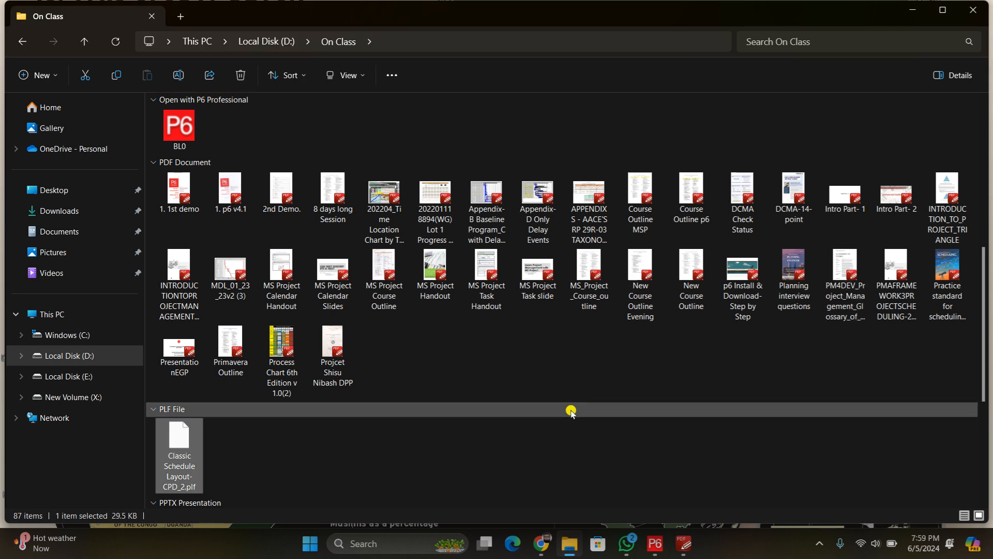
pyautogui.click(566, 357)
pyautogui.scroll(6, 566, 359)
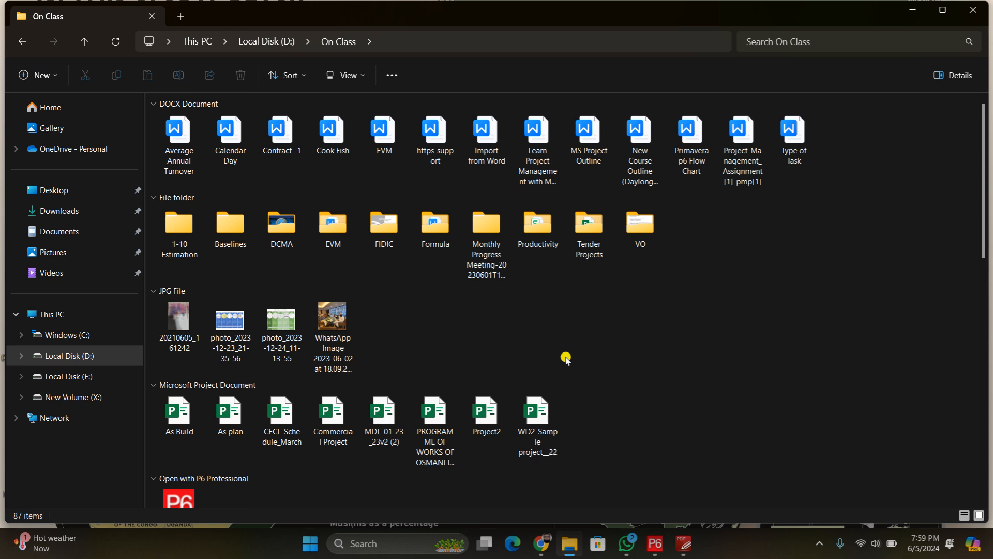
pyautogui.doubleClick(793, 136)
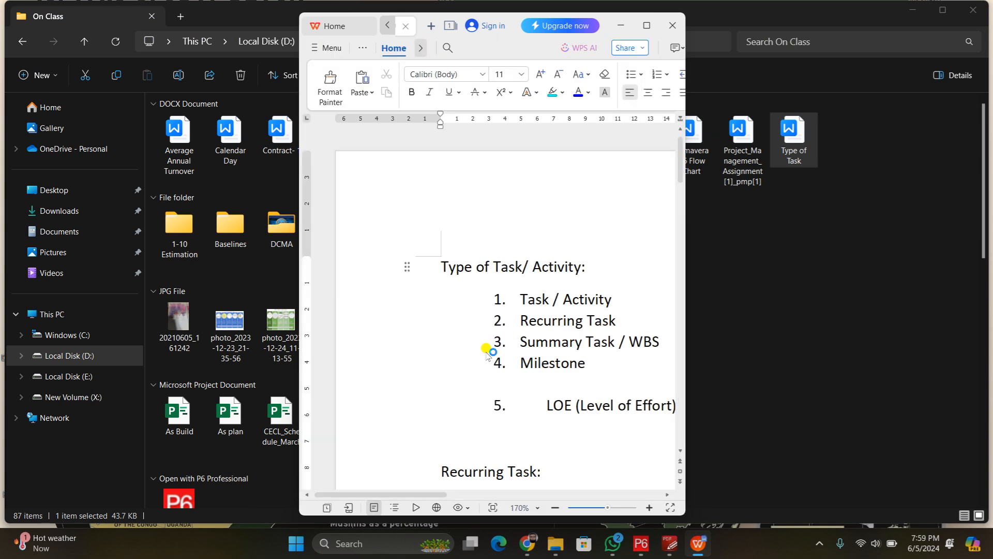
pyautogui.scroll(-10, 488, 353)
pyautogui.scroll(-15, 487, 353)
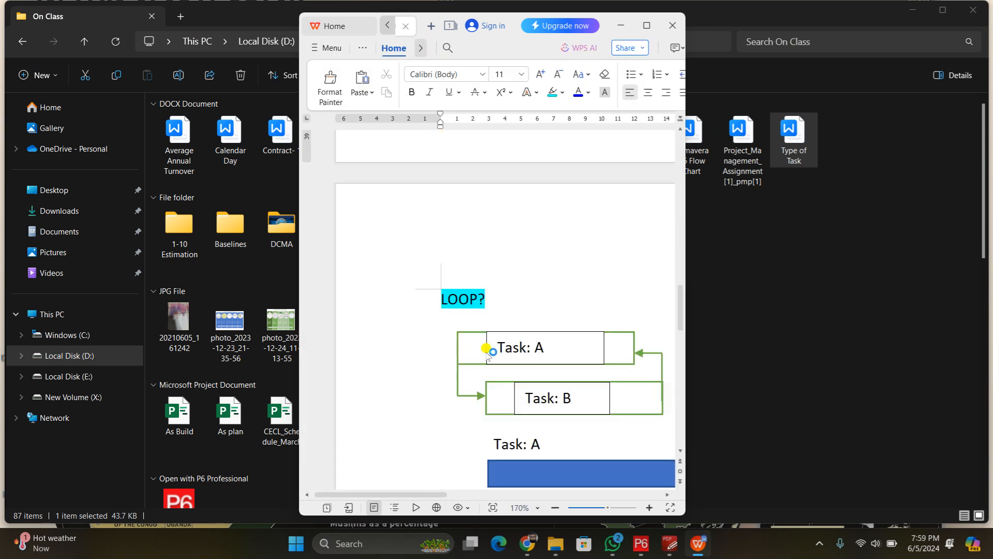
pyautogui.scroll(-3, 487, 353)
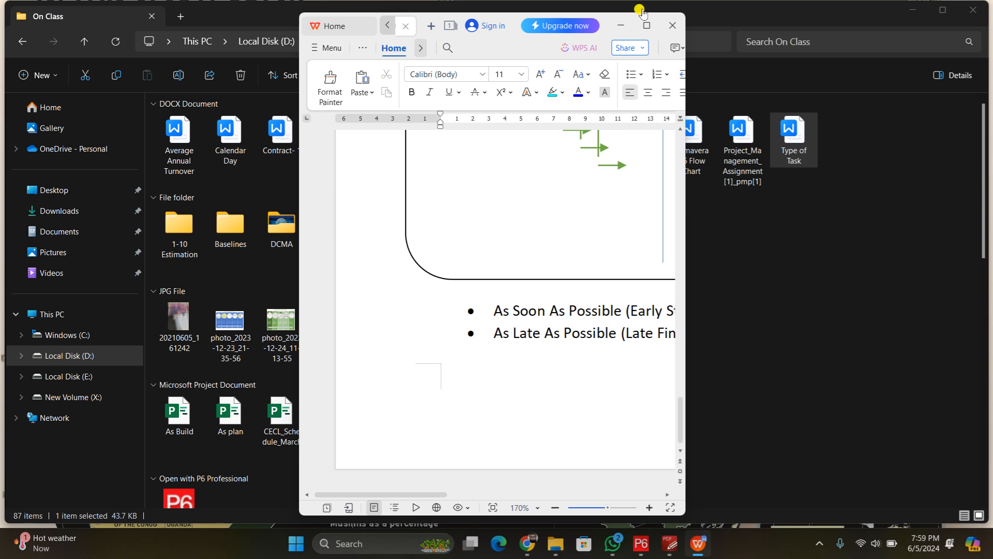
pyautogui.click(621, 25)
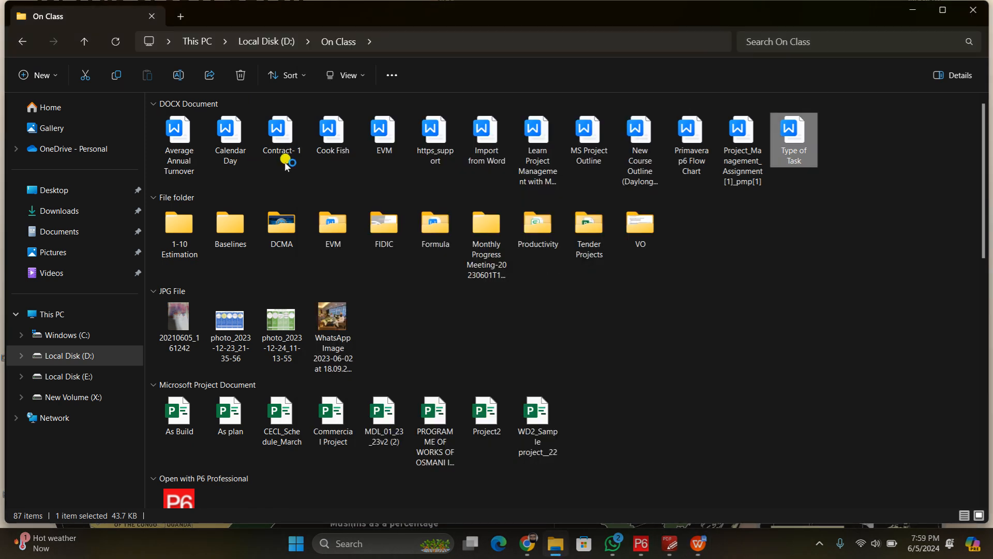
# - Skim the Cook Fish document's relationship and resource types, and briefly view the Learn Project Management document, closing each one
pyautogui.doubleClick(335, 151)
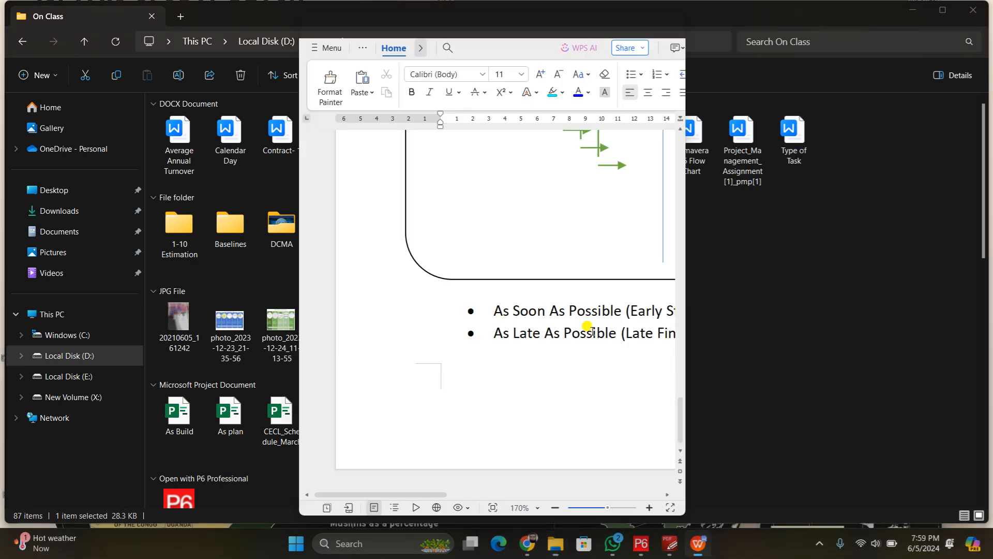
pyautogui.scroll(-15, 595, 330)
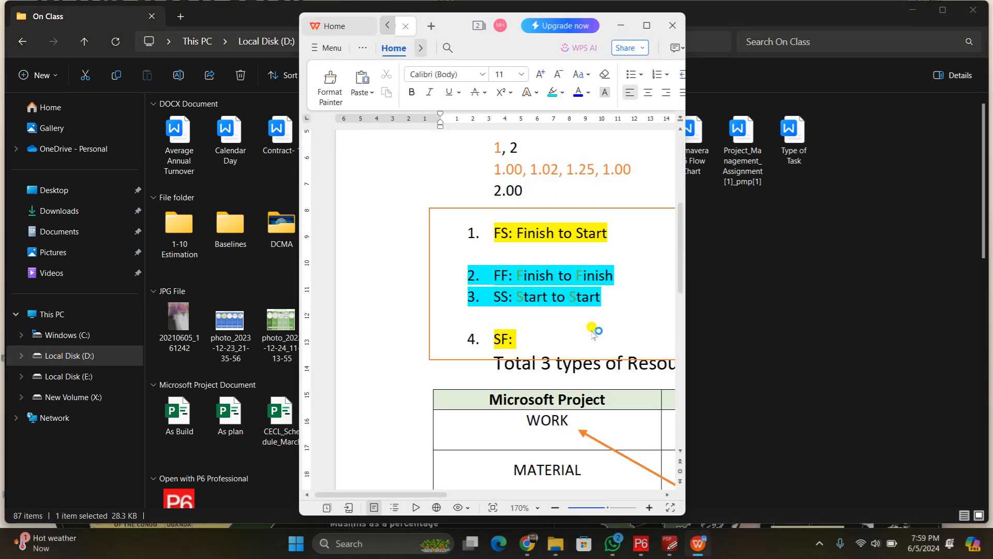
pyautogui.click(673, 25)
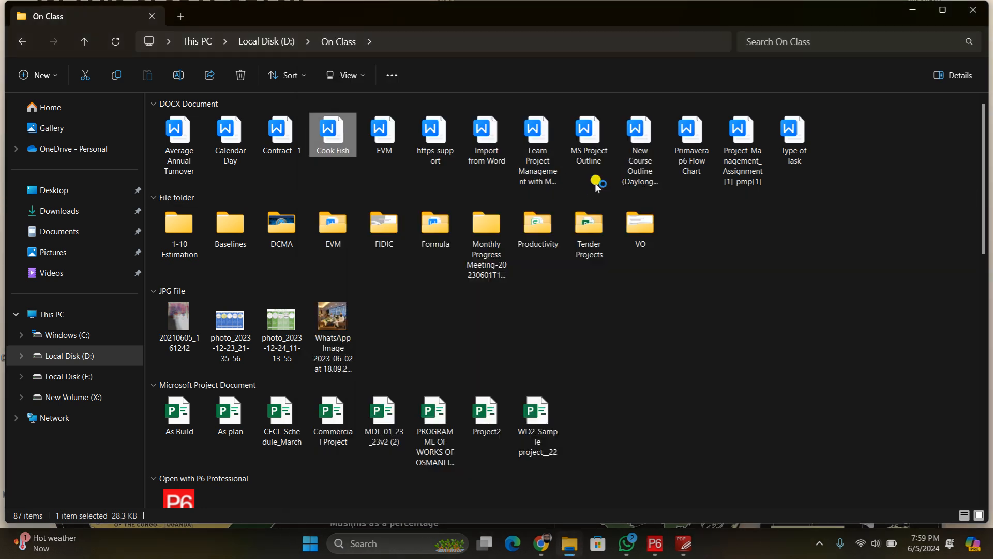
pyautogui.doubleClick(553, 176)
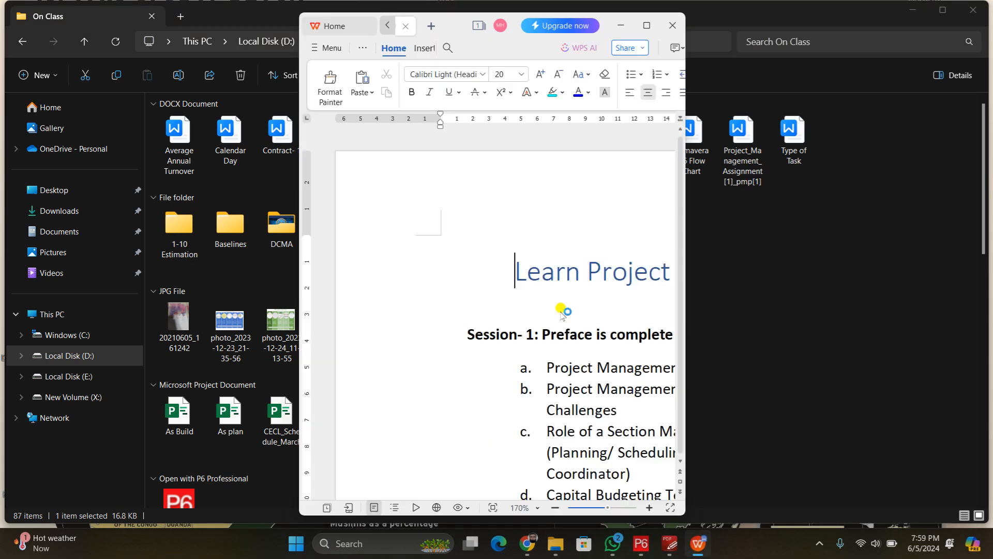
pyautogui.click(673, 25)
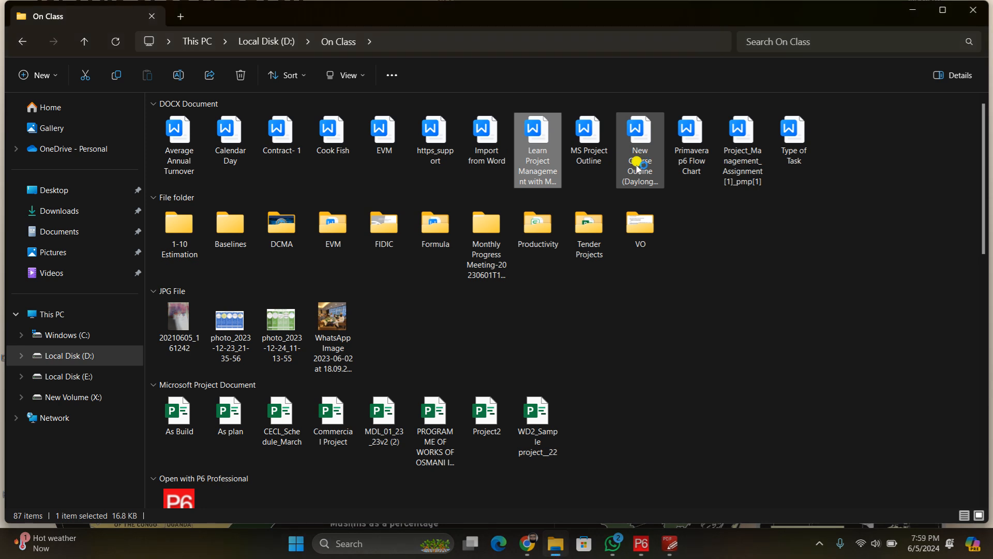
# - Briefly open the New Course Outline document, skim the Project_Management_Assignment document, and close both
pyautogui.click(605, 155)
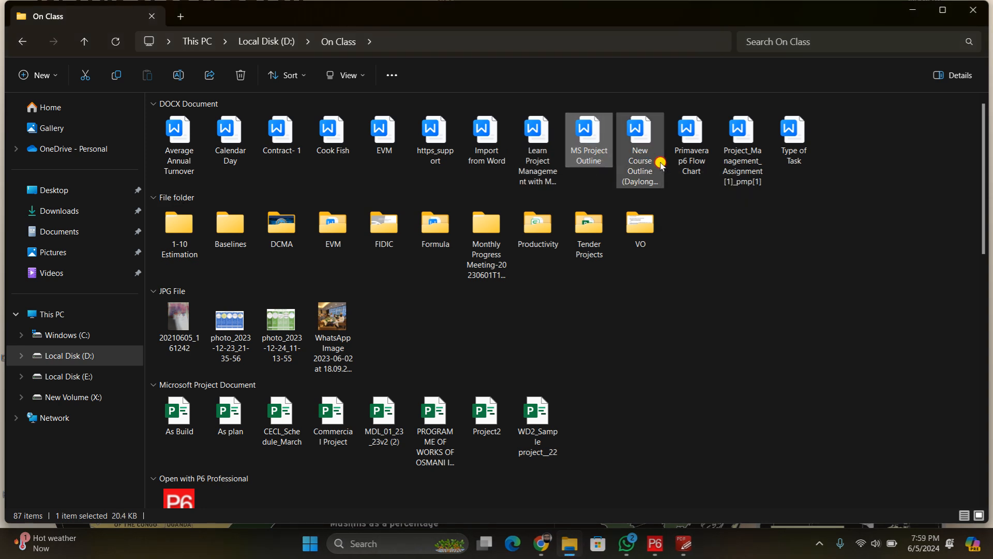
pyautogui.click(661, 164)
pyautogui.doubleClick(661, 165)
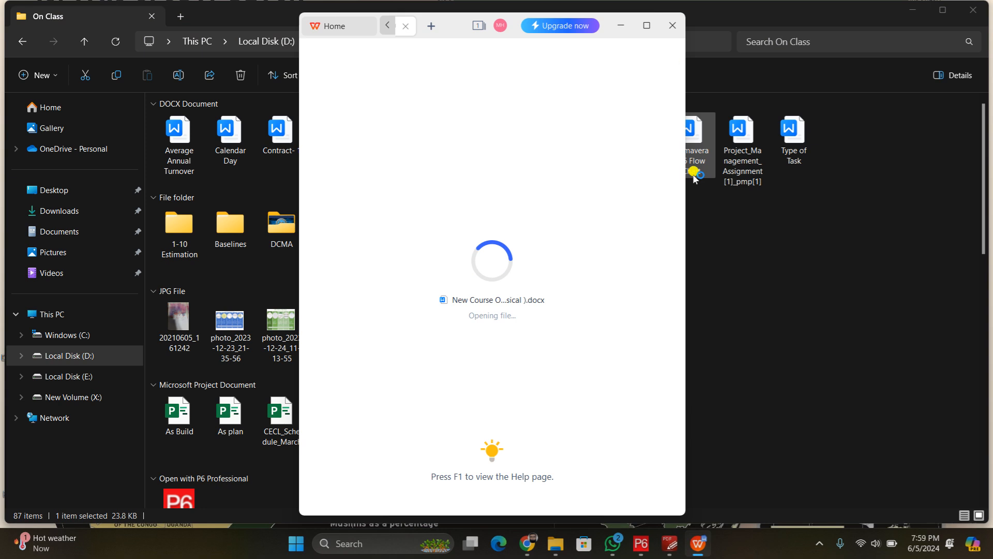
pyautogui.click(668, 26)
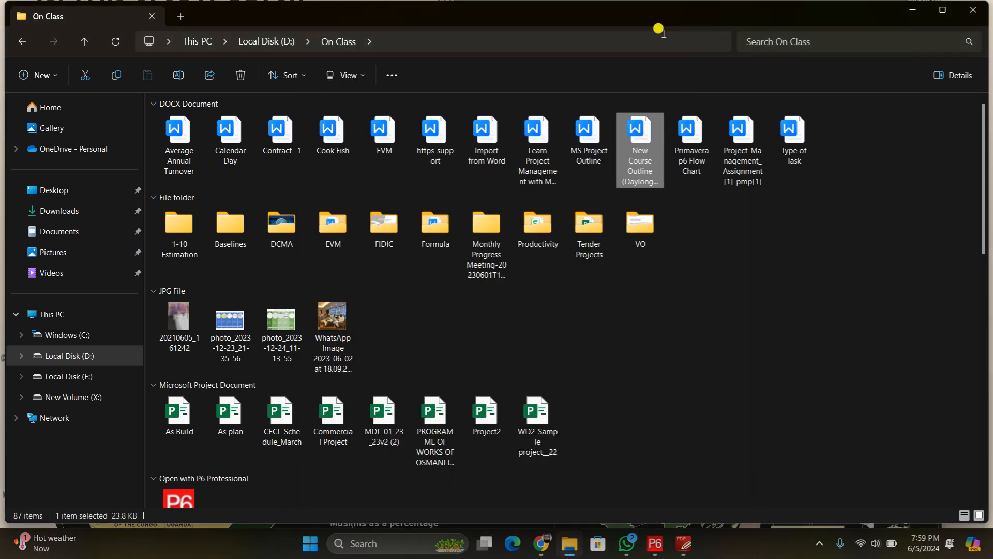
pyautogui.click(753, 152)
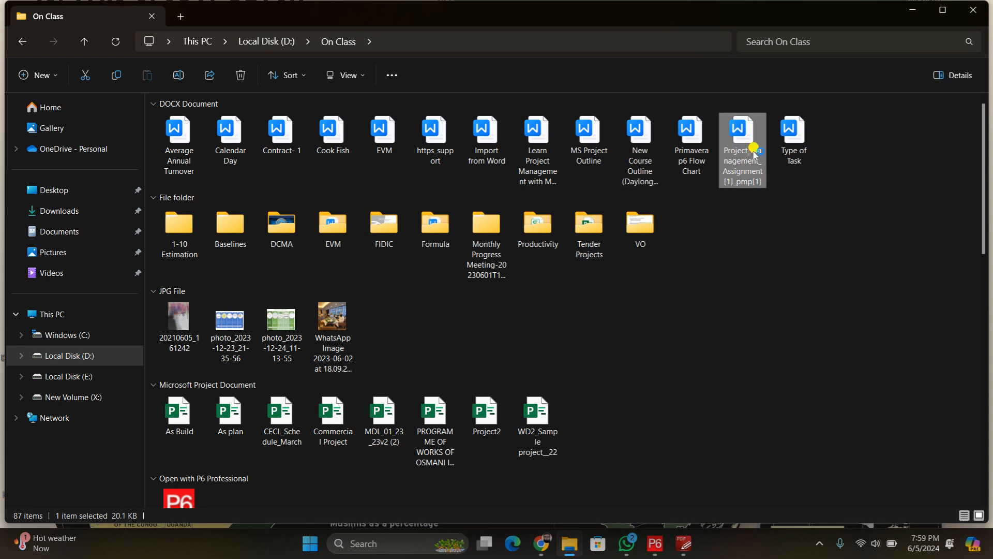
pyautogui.doubleClick(753, 152)
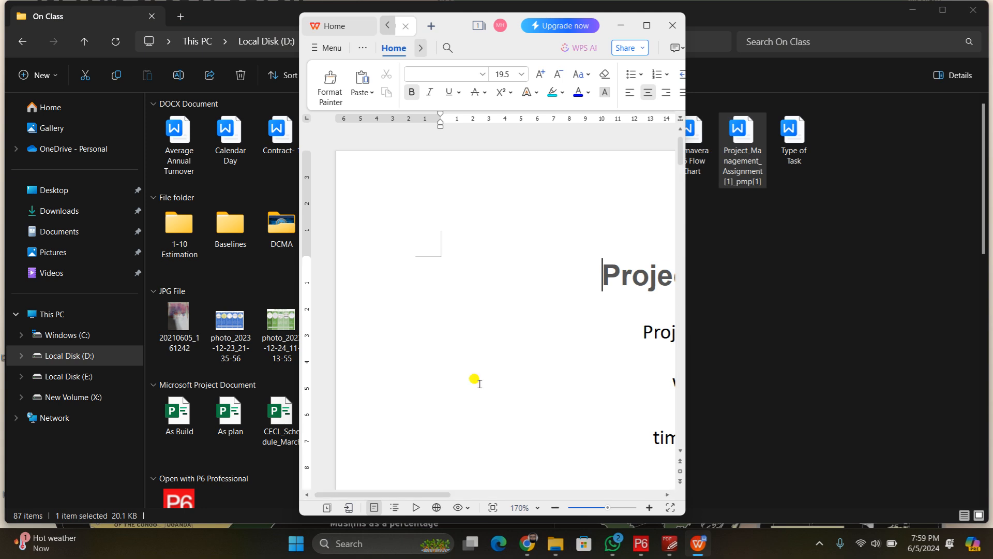
pyautogui.scroll(-5, 479, 384)
pyautogui.click(673, 25)
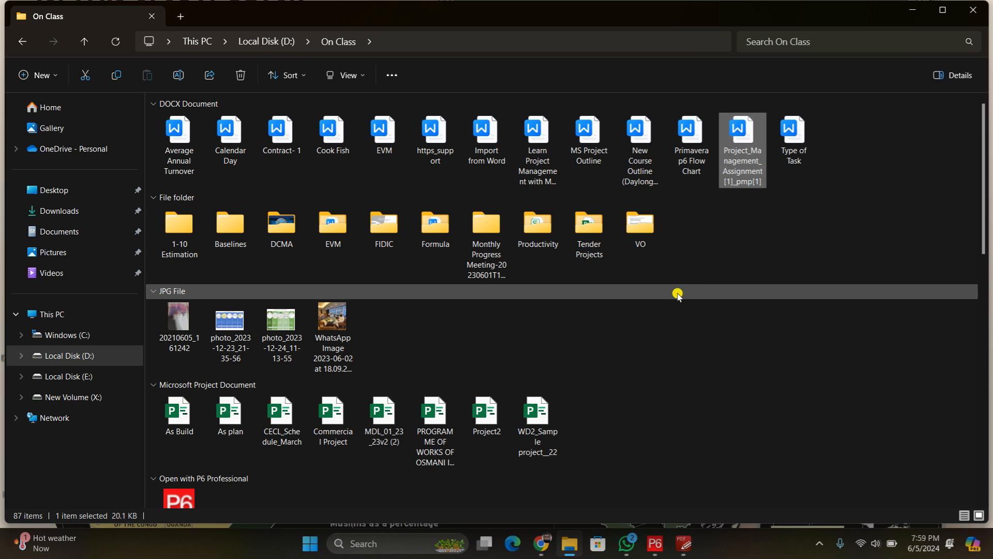
# - Look through the remaining files in the On Class folder, from project files and PDFs to worksheets, and minimize the folder
pyautogui.click(611, 334)
pyautogui.scroll(-2, 612, 334)
pyautogui.scroll(-9, 612, 334)
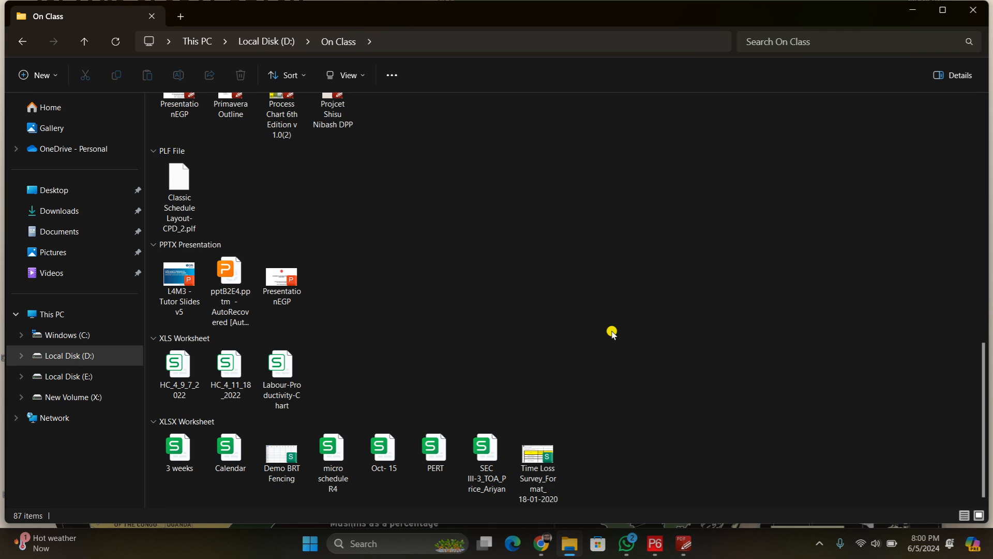
pyautogui.scroll(9, 612, 334)
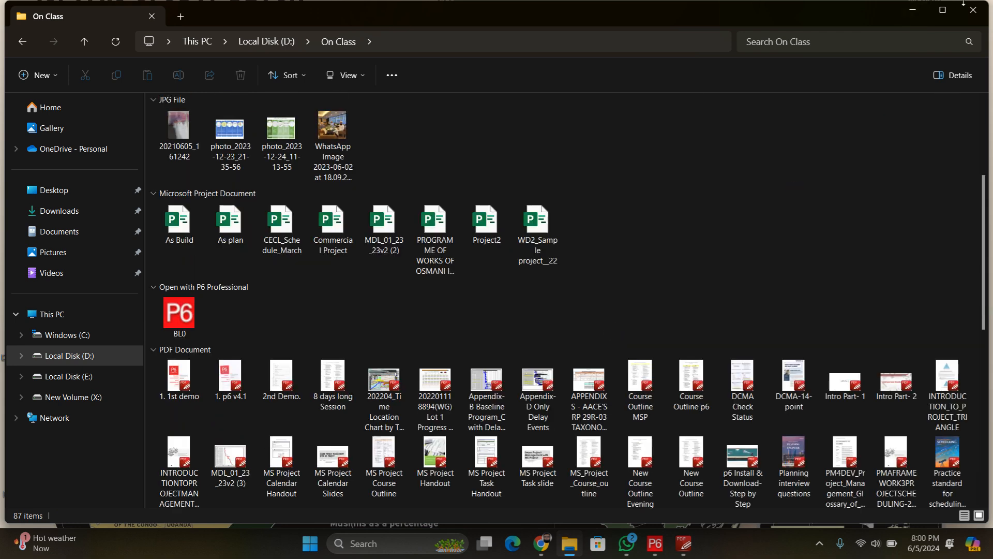
pyautogui.click(913, 10)
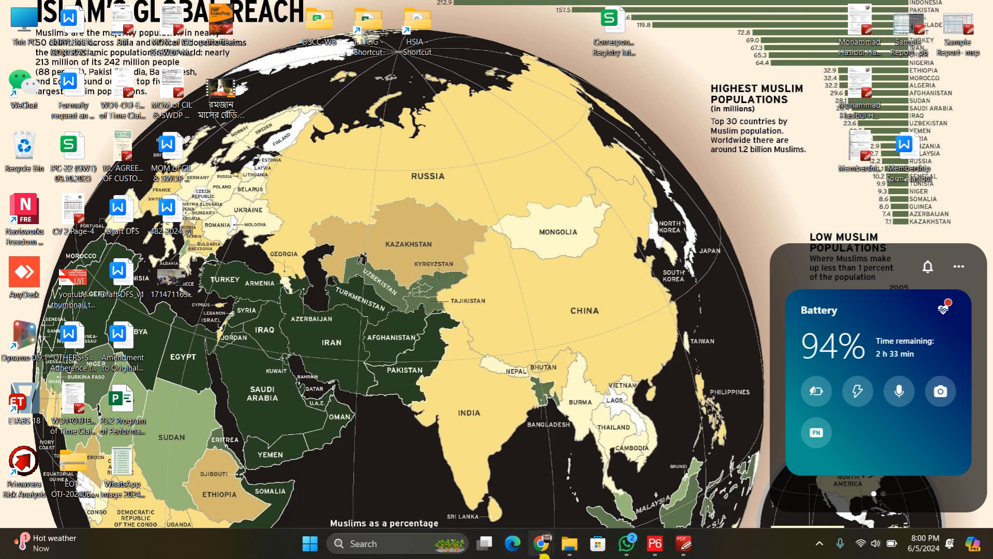
# - Switch to Primavera P6, show the Projects view, and review the EPS groups from Engineering & Construction through Product Development
pyautogui.click(655, 543)
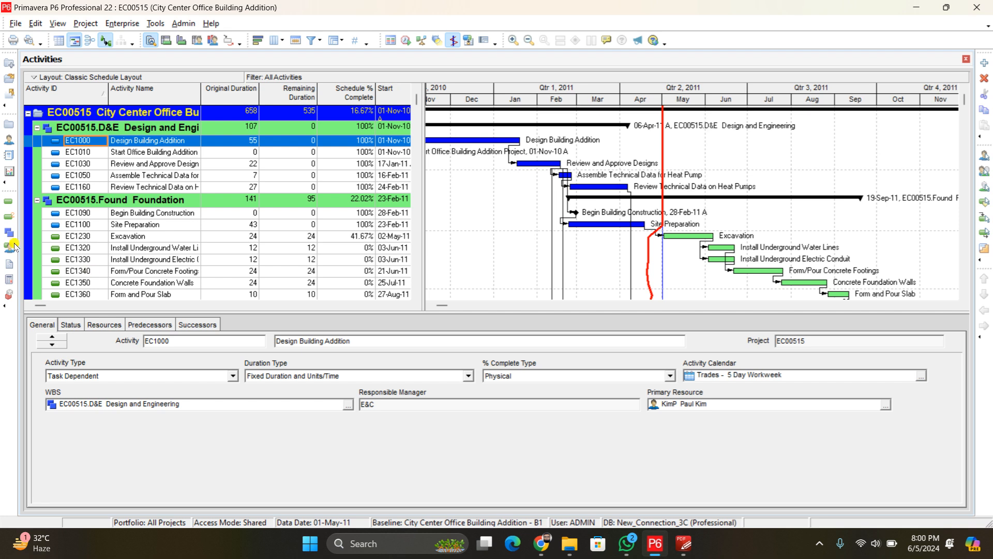
pyautogui.click(9, 127)
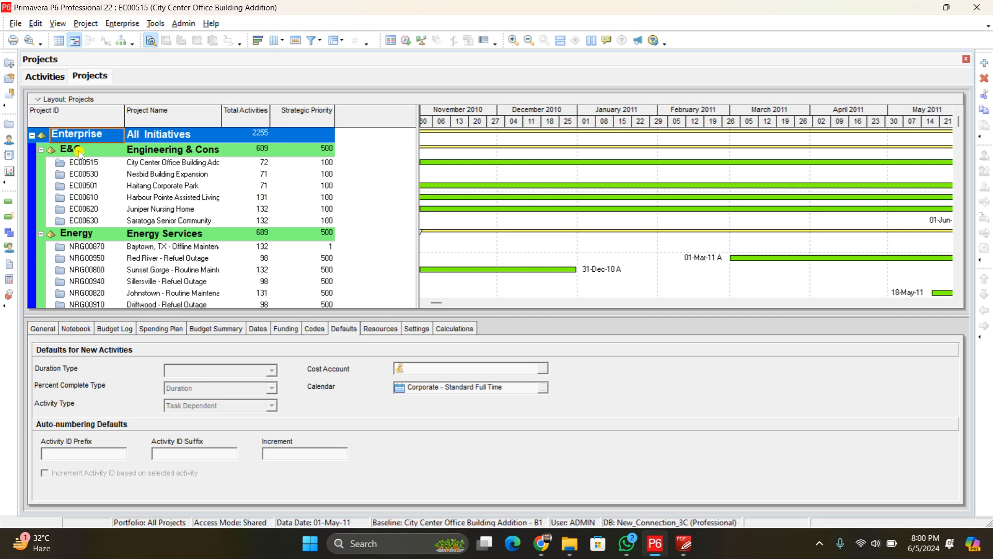
pyautogui.click(195, 149)
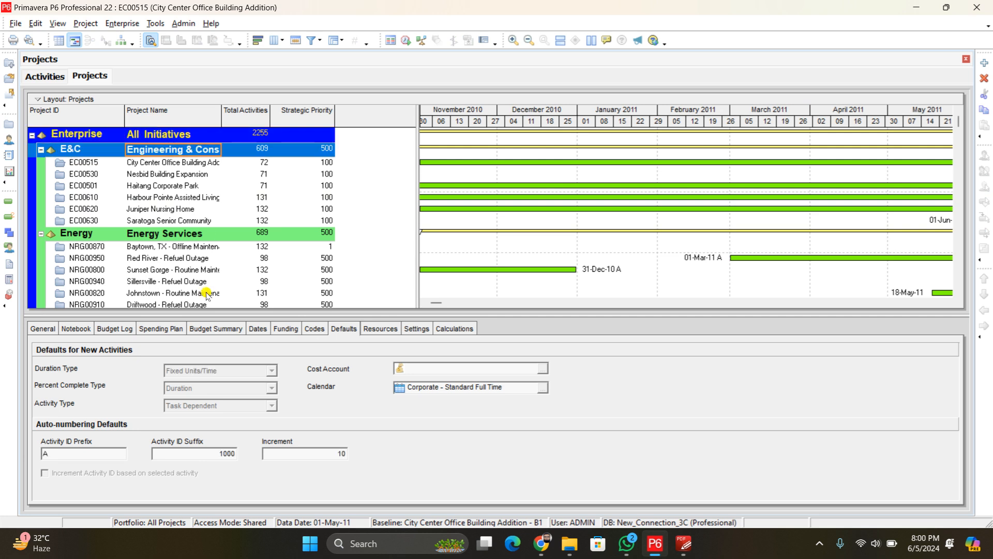
pyautogui.click(205, 234)
pyautogui.scroll(-1, 205, 232)
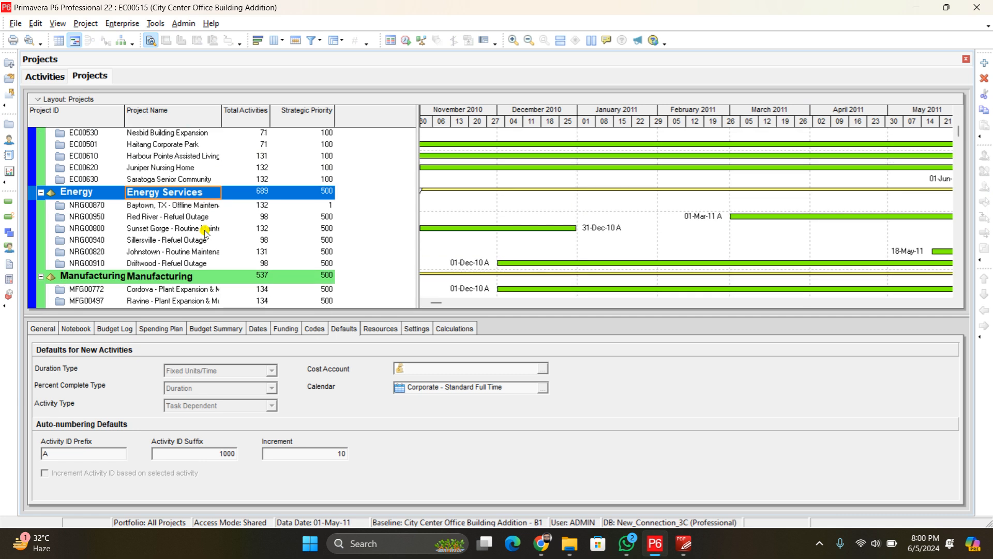
pyautogui.click(184, 277)
pyautogui.scroll(-3, 189, 259)
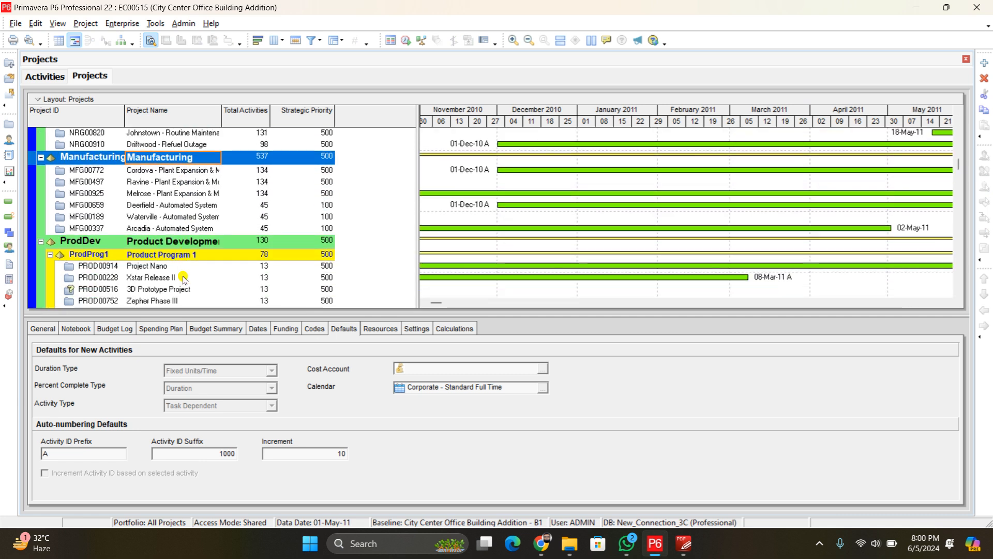
pyautogui.click(190, 242)
pyautogui.scroll(-2, 190, 245)
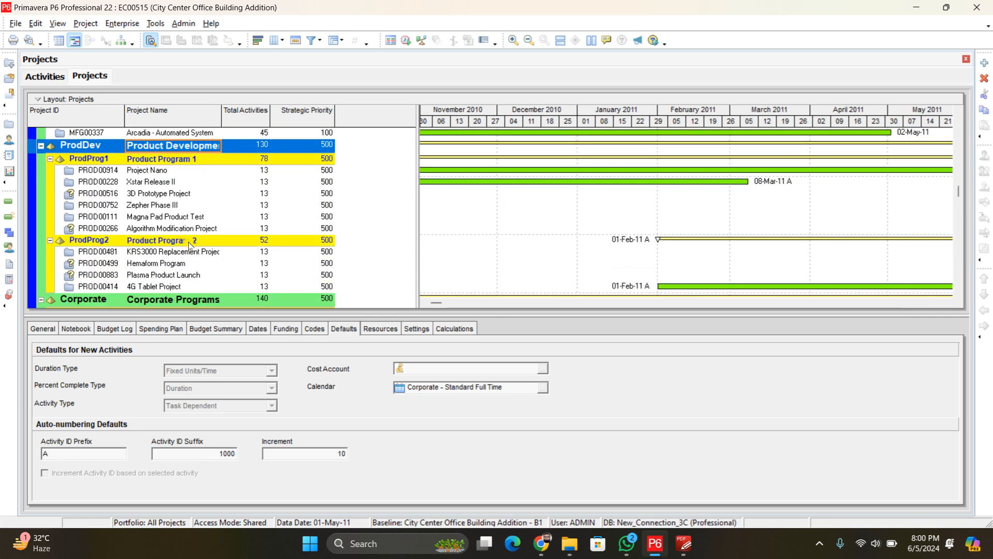
pyautogui.scroll(6, 190, 245)
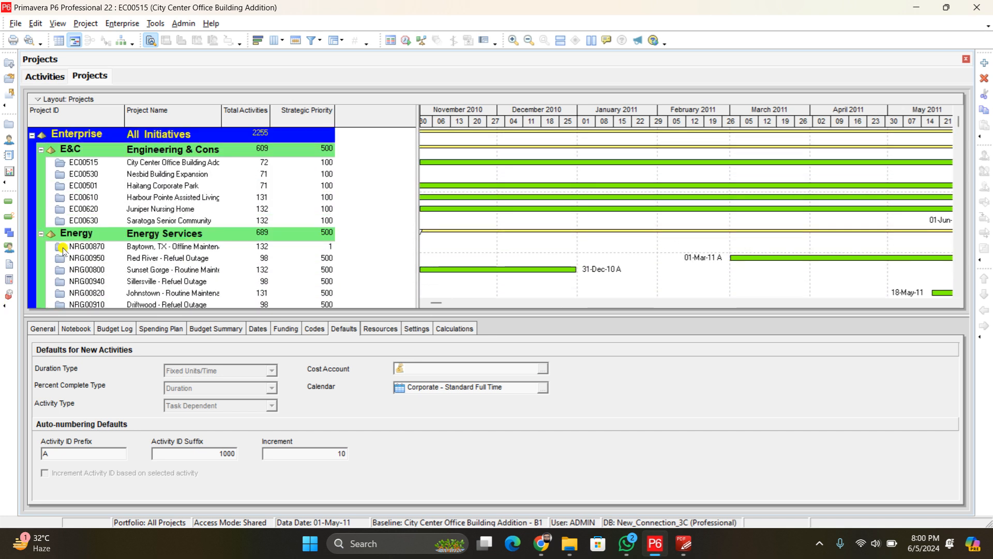
# - Inspect the Enterprise, E&C and Energy Services nodes and the Baytown, Red River and Sunset Gorge projects
pyautogui.click(187, 137)
pyautogui.click(165, 152)
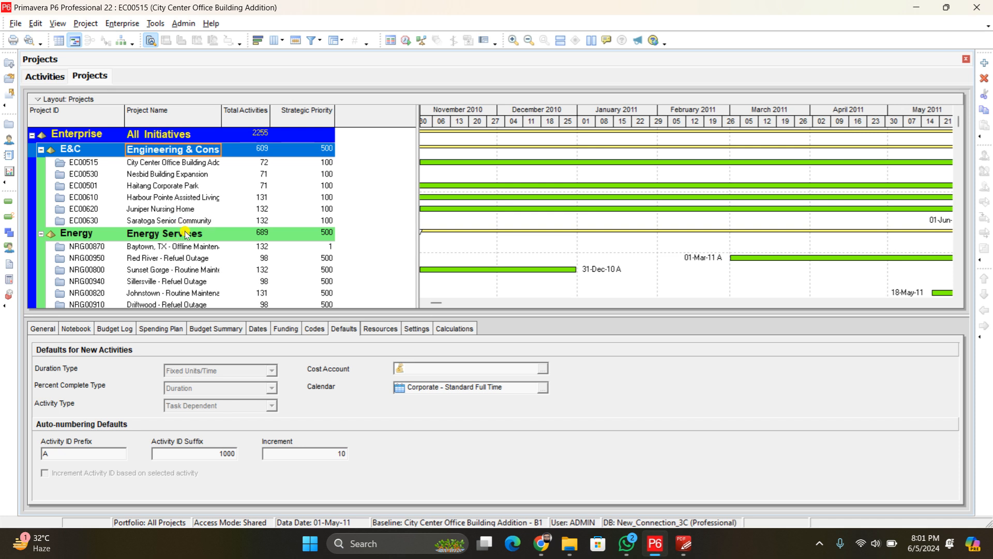
pyautogui.click(184, 234)
pyautogui.click(193, 248)
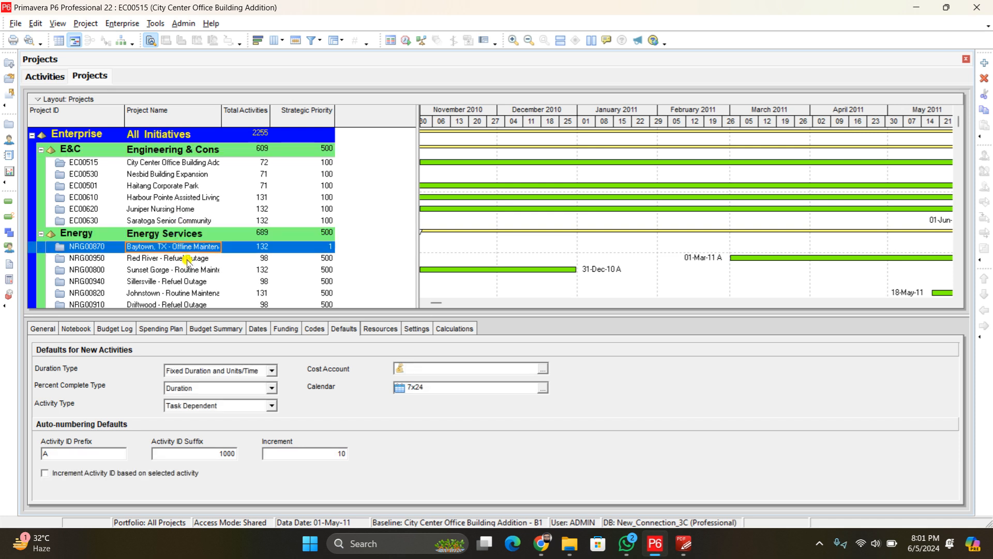
pyautogui.click(187, 260)
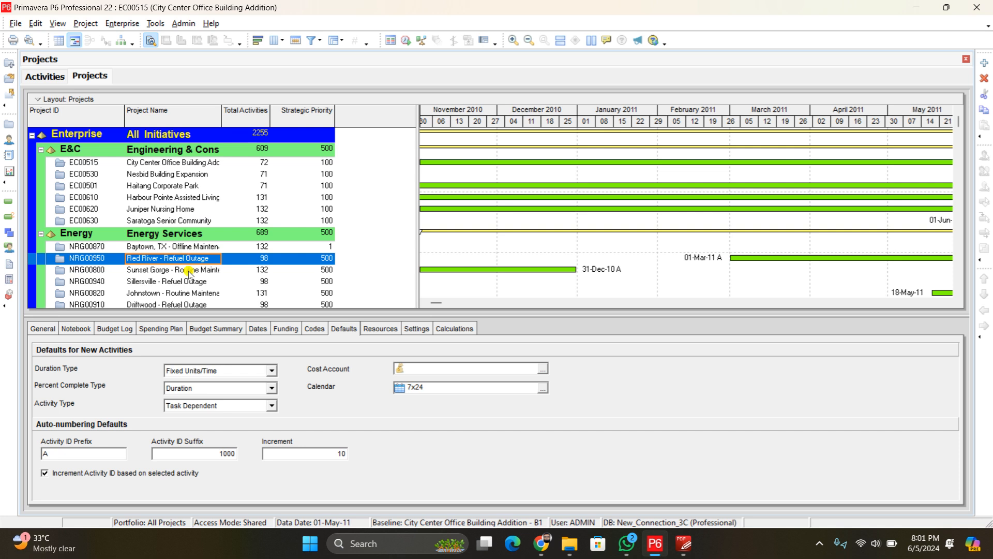
pyautogui.click(189, 270)
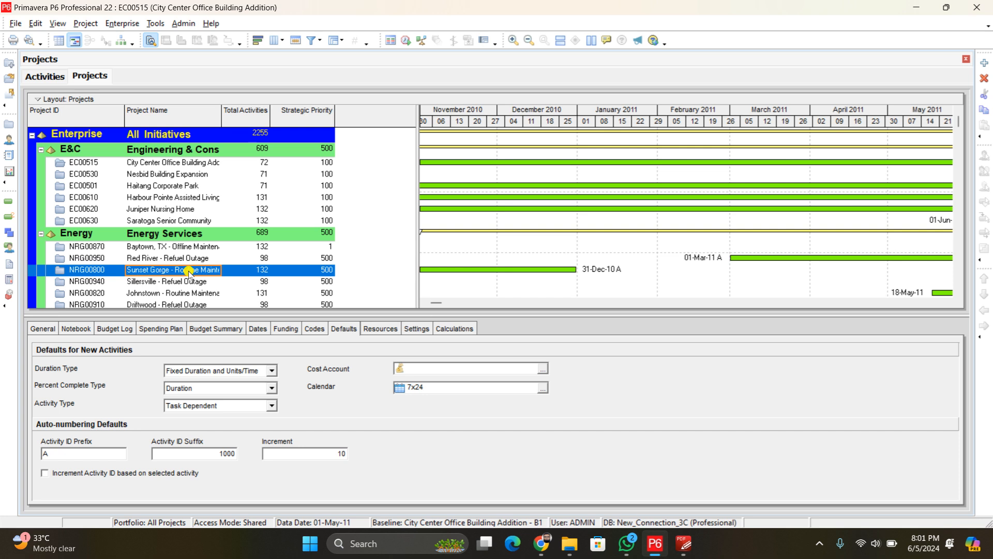
# - Delete all EPS elements and projects from the Projects view
pyautogui.click(201, 223)
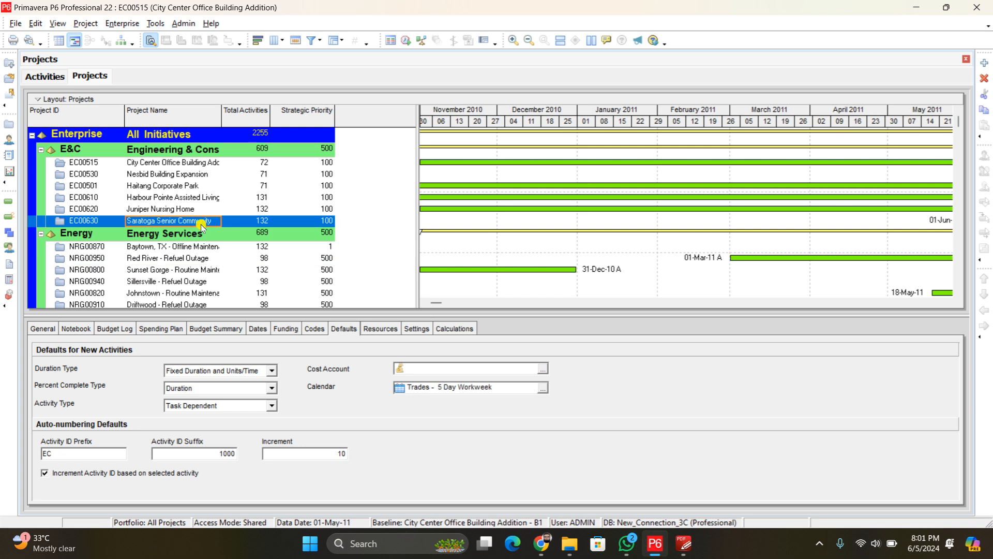
pyautogui.hotkey('ctrl', 'a')
pyautogui.press('Delete')
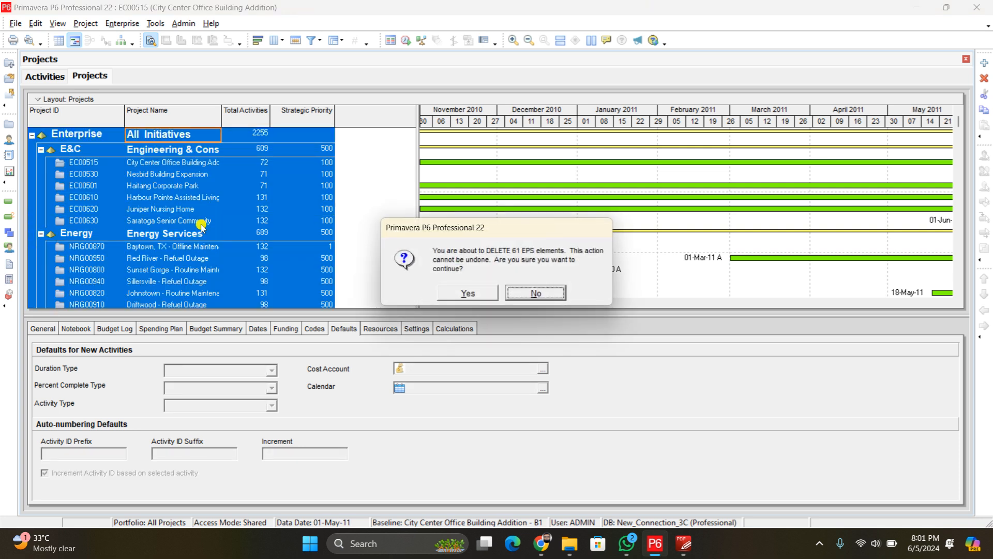
pyautogui.press('Return')
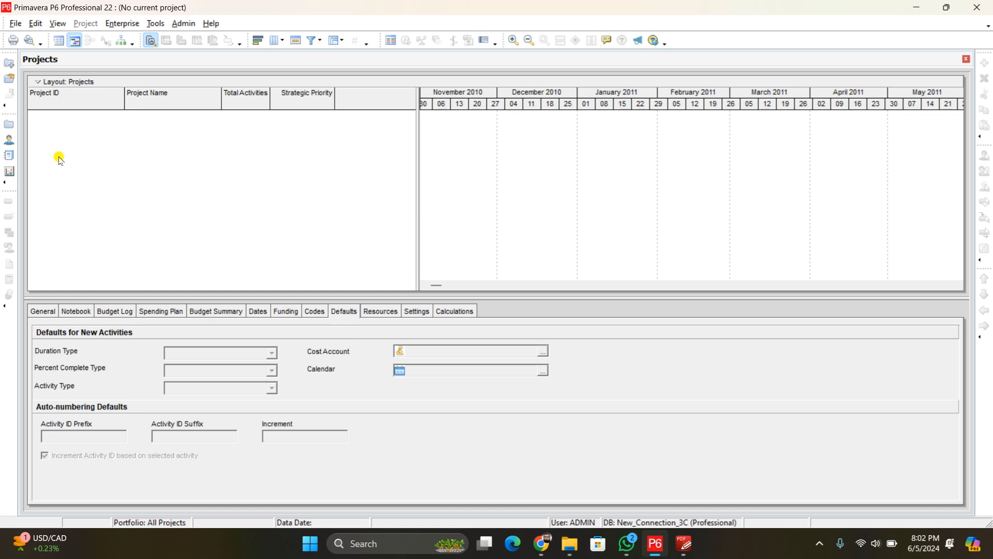
# - Add a root element to the Enterprise Project Structure with the EPS ID RWASA and the EPS name SWTP
pyautogui.click(122, 23)
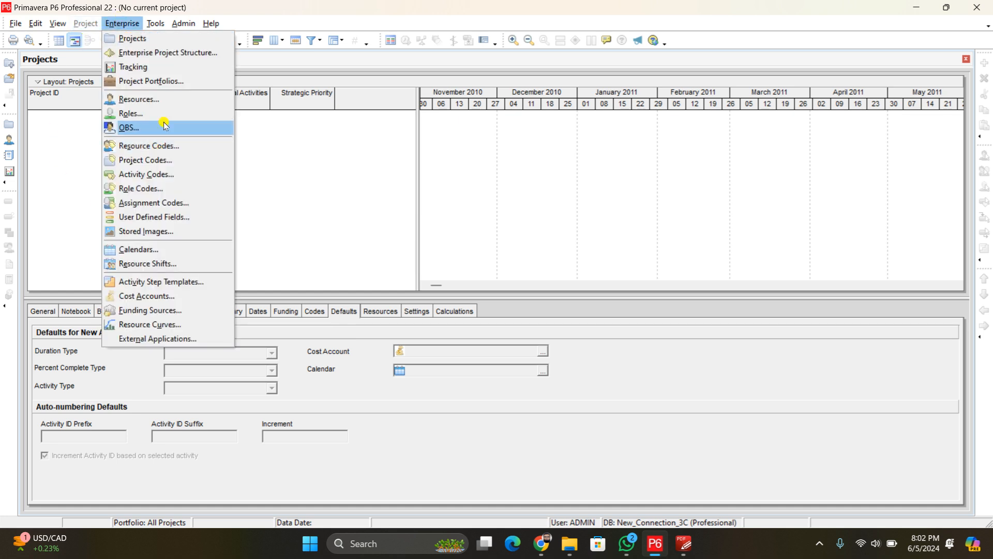
pyautogui.click(191, 52)
pyautogui.click(641, 161)
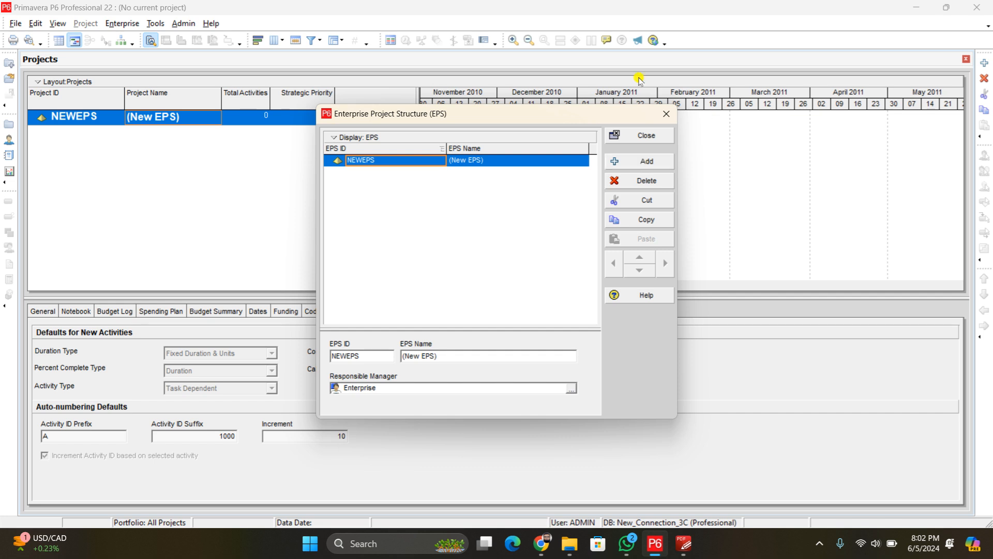
pyautogui.click(406, 168)
pyautogui.click(408, 160)
pyautogui.press('BackSpace')
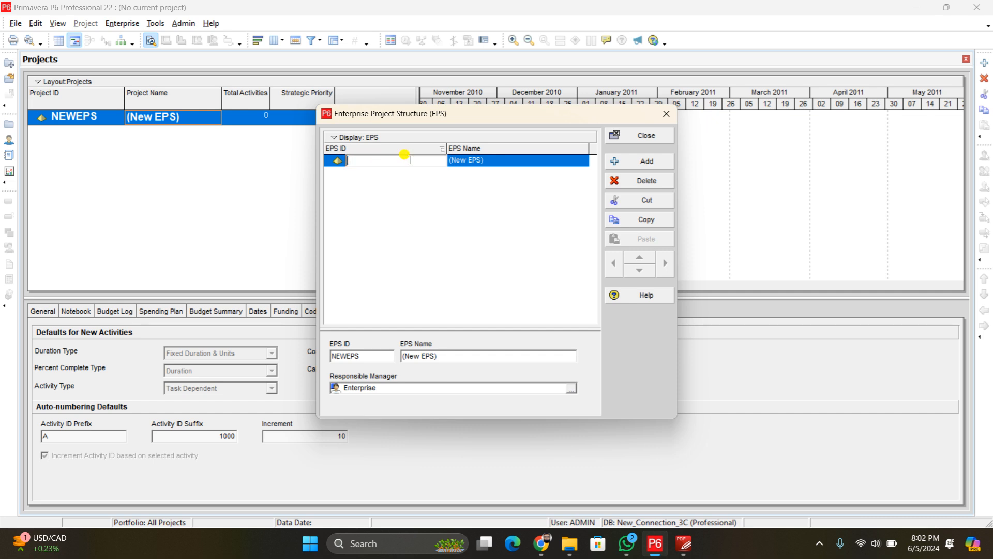
pyautogui.write('RWASA')
pyautogui.click(494, 162)
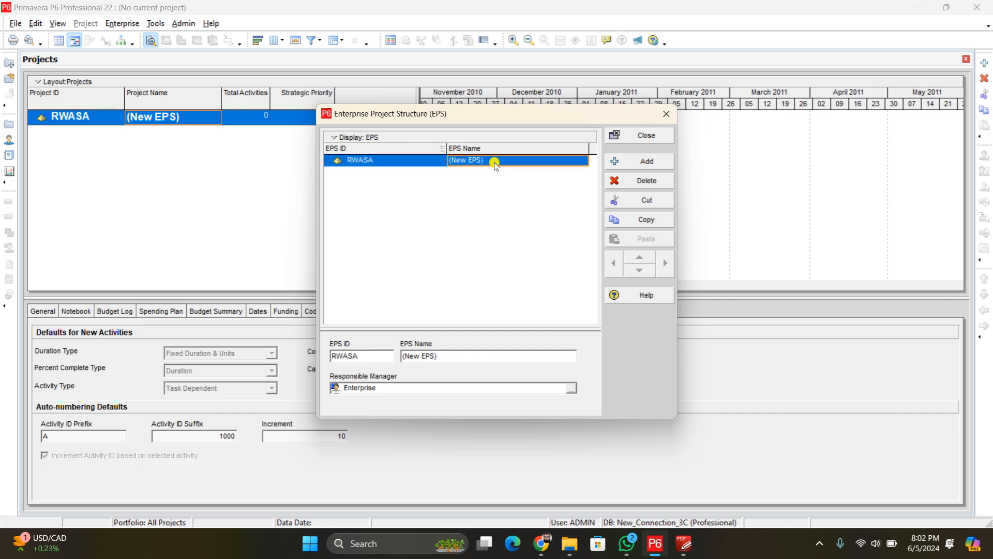
pyautogui.click(494, 162)
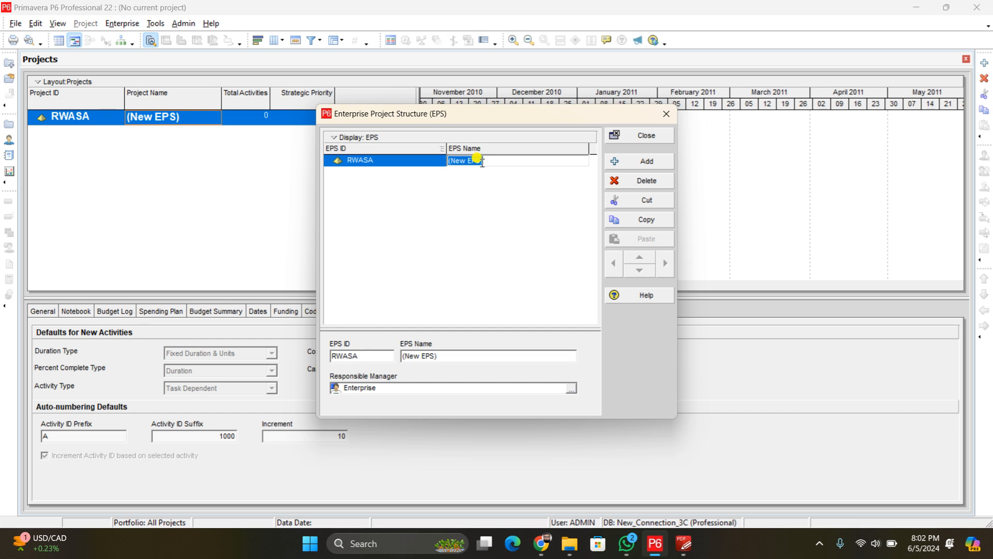
pyautogui.write('SWTP')
pyautogui.press('Return')
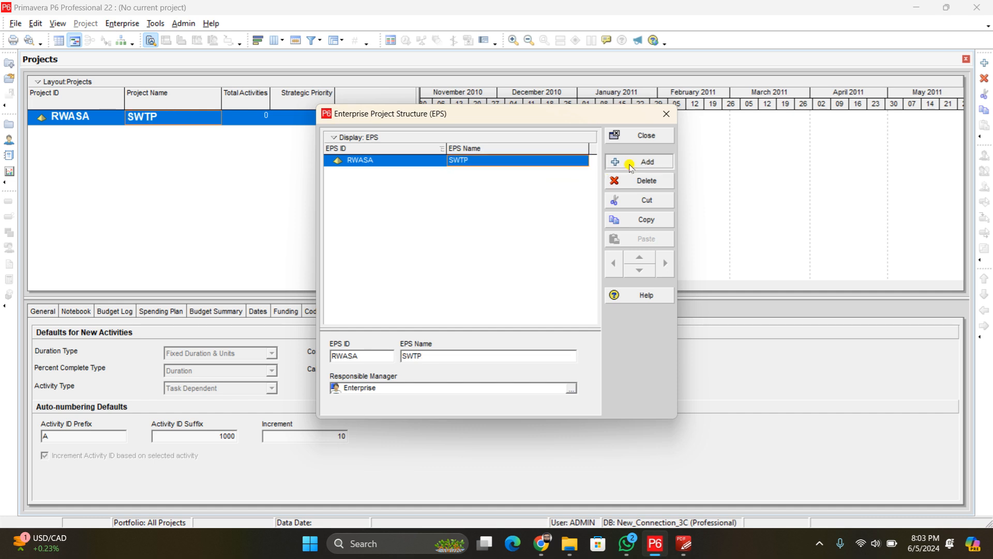
# - Add a child element under RWASA with the EPS ID M0~5 and the EPS name Milestone
pyautogui.click(629, 161)
pyautogui.click(407, 177)
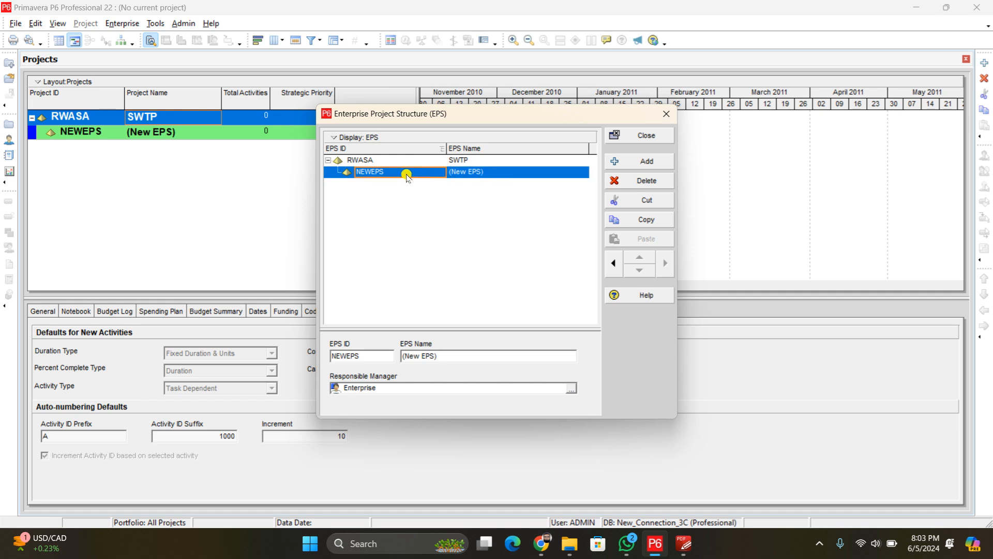
pyautogui.click(515, 174)
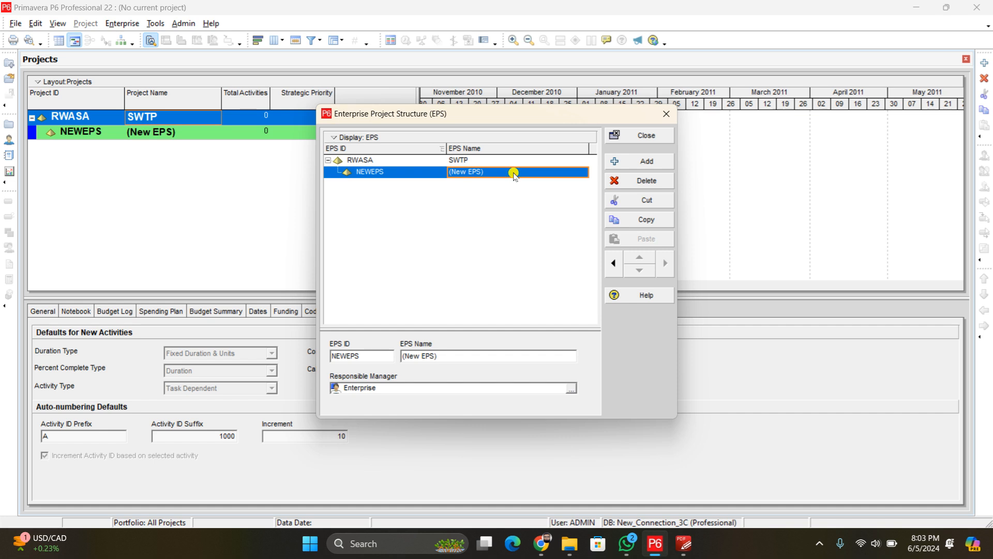
pyautogui.click(423, 176)
pyautogui.click(423, 175)
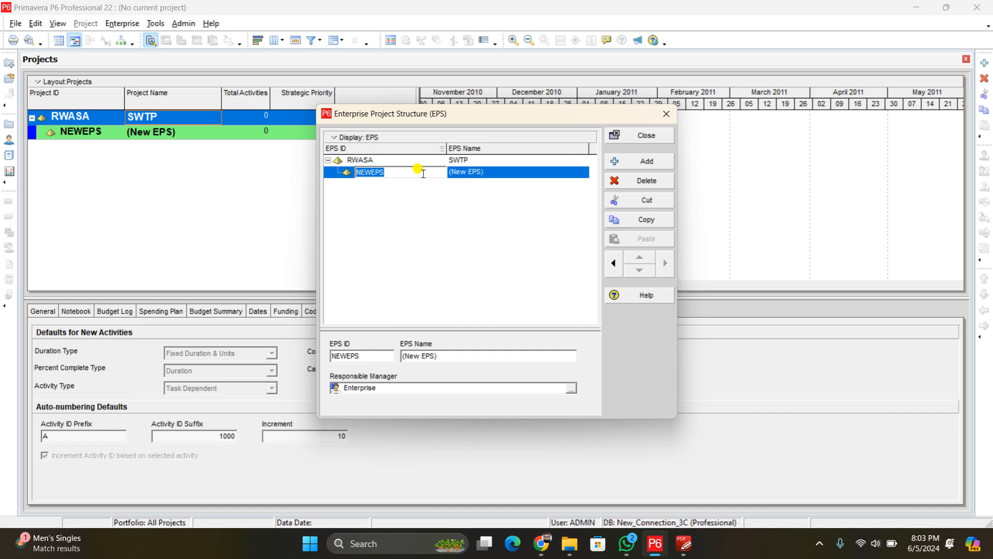
pyautogui.write('M')
pyautogui.write('0~5')
pyautogui.click(484, 167)
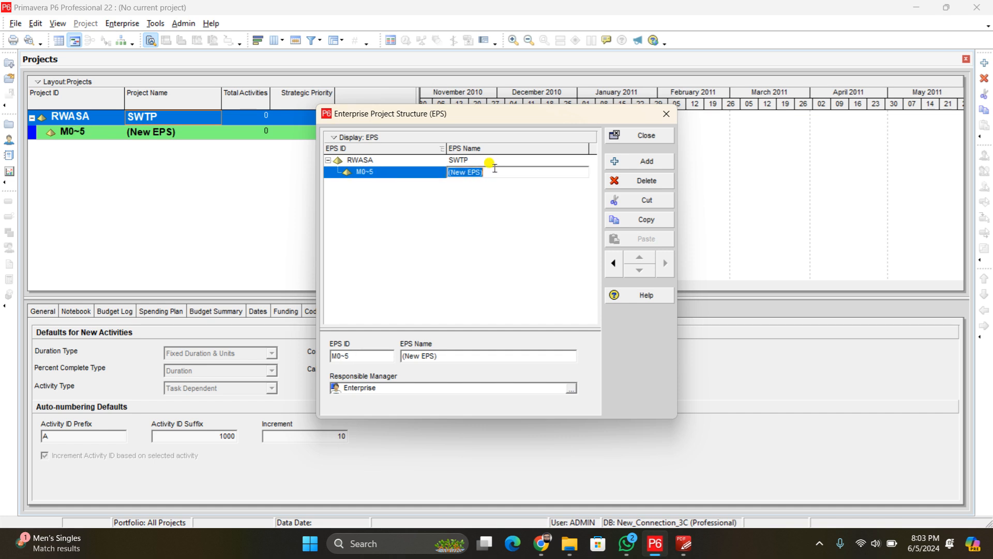
pyautogui.write('Milestone')
pyautogui.press('Return')
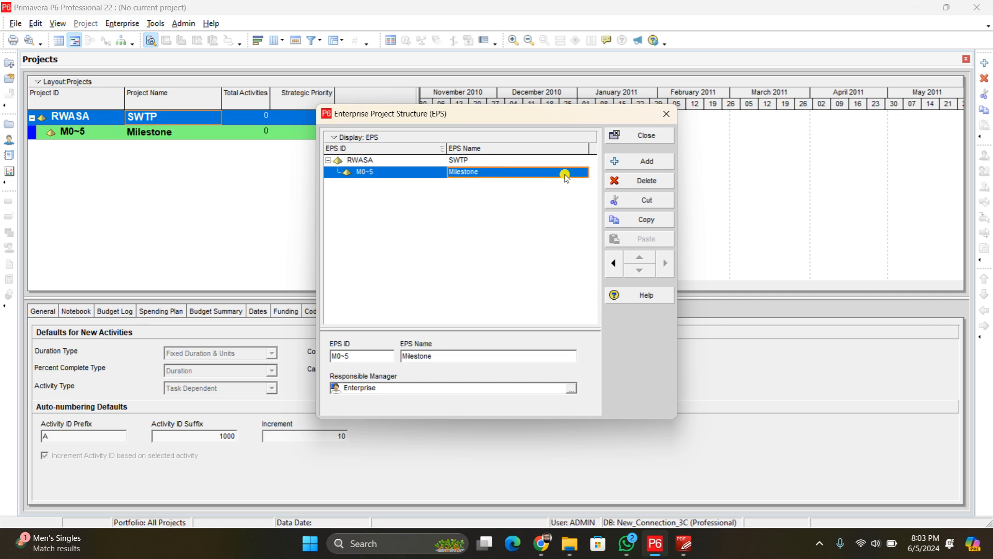
# - Add a second child element under RWASA with the EPS ID M
pyautogui.click(655, 163)
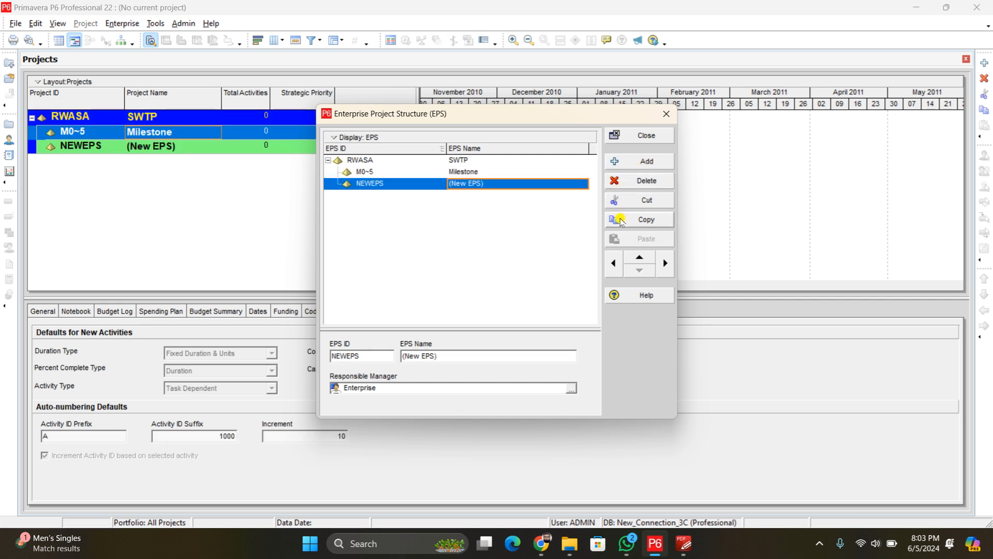
pyautogui.click(402, 185)
pyautogui.click(402, 184)
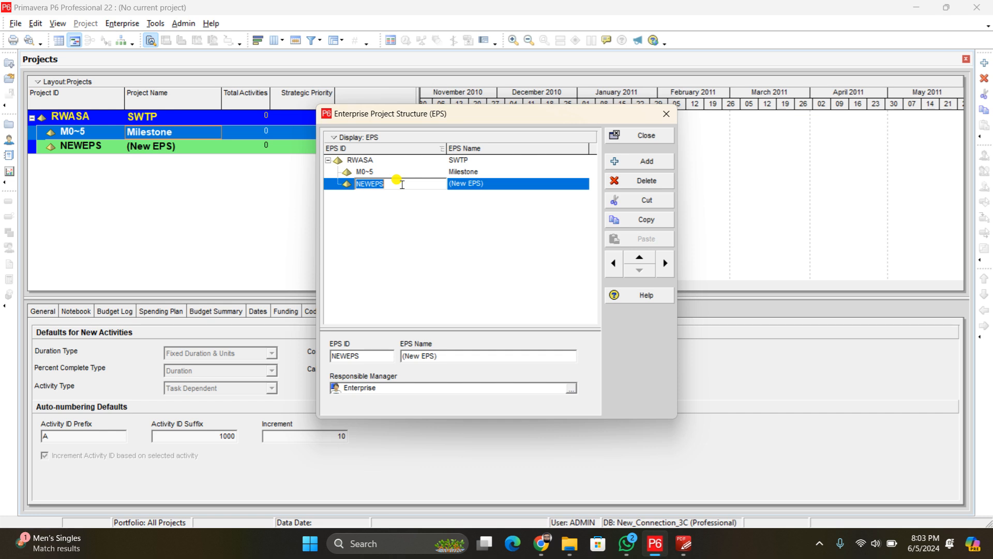
pyautogui.write('M')
# - Change the EPS ID of the M0~5 element to Milestone
pyautogui.click(398, 172)
pyautogui.click(398, 172)
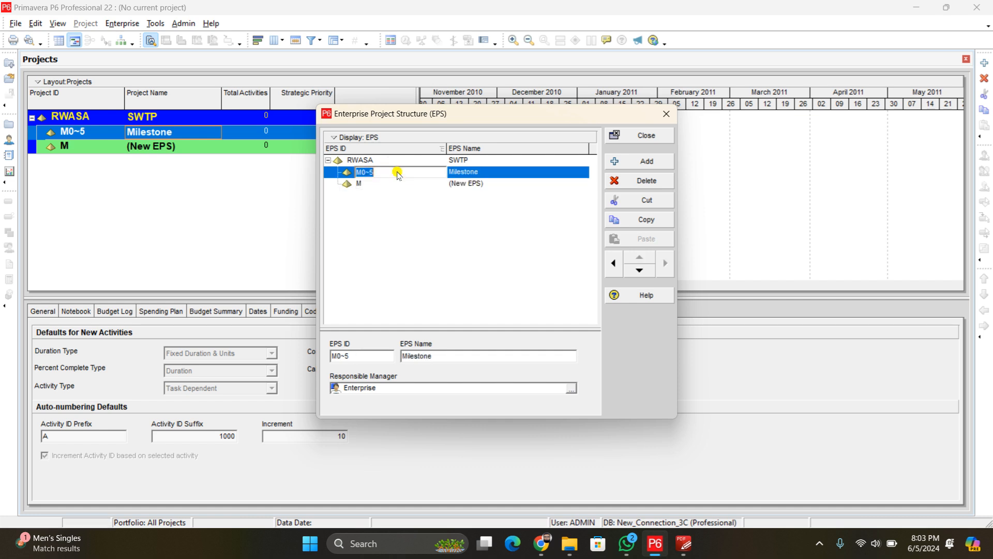
pyautogui.press('BackSpace')
pyautogui.write('Milestone')
pyautogui.press('Return')
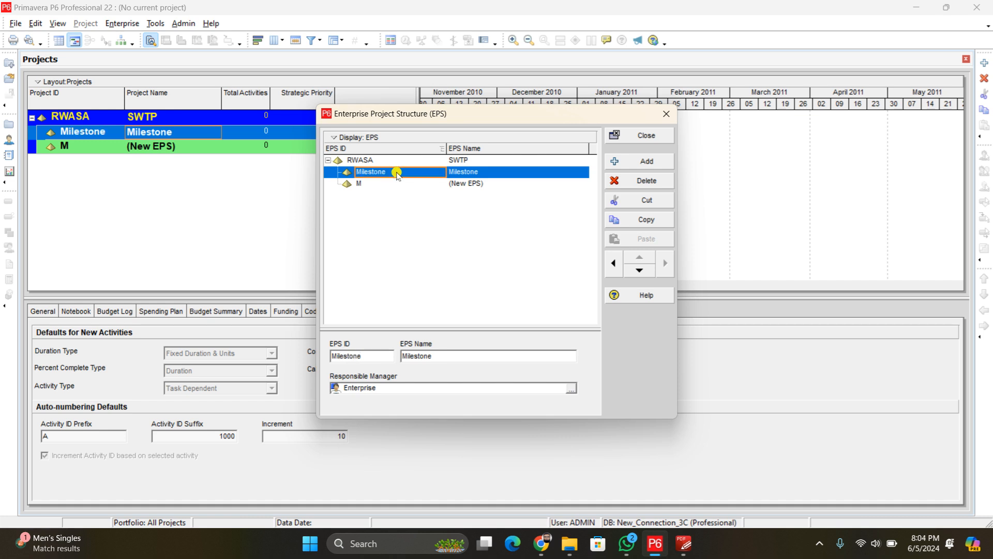
# - Set the first child element's EPS ID to BL and its EPS name to Baseline
pyautogui.click(383, 184)
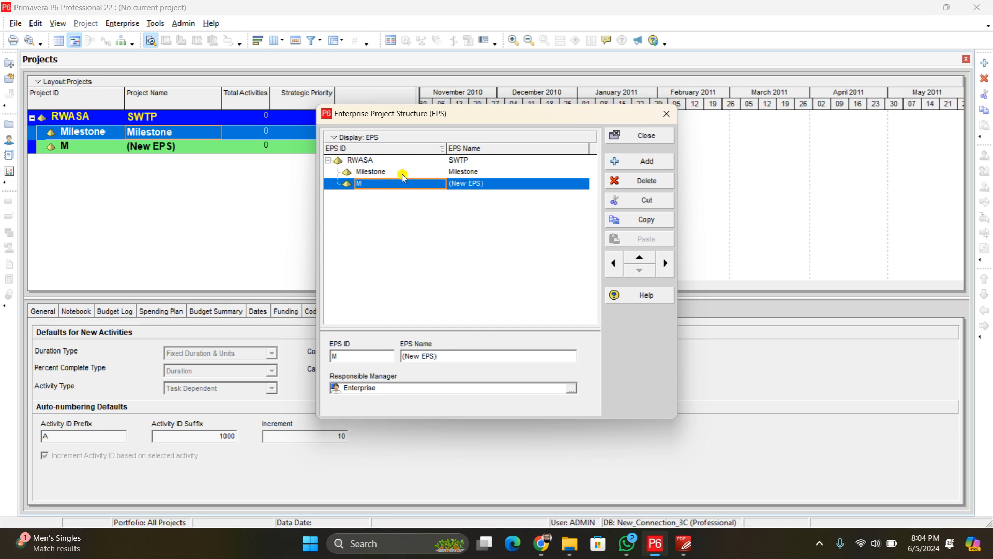
pyautogui.click(398, 171)
pyautogui.click(403, 173)
pyautogui.write('BL')
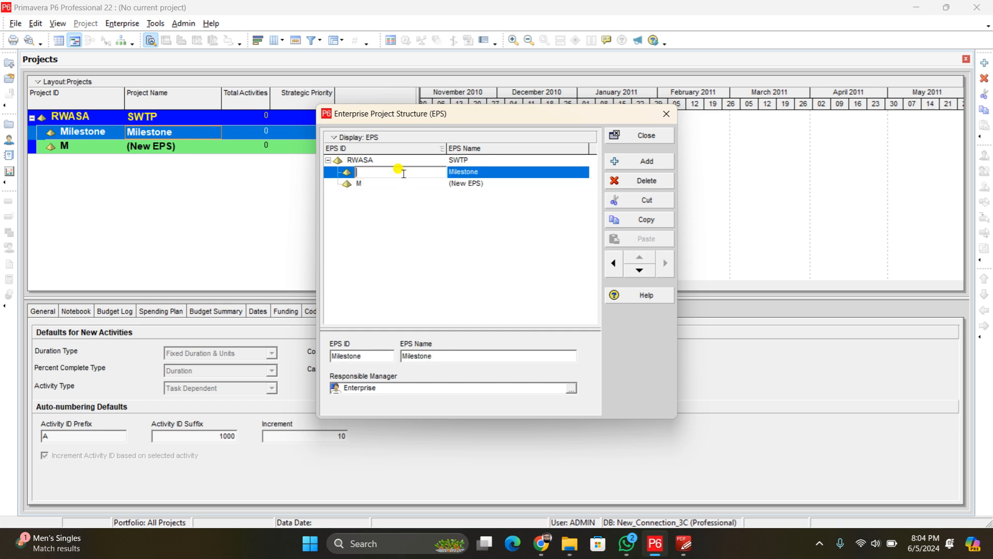
pyautogui.click(496, 171)
pyautogui.click(497, 170)
pyautogui.write('Baseline')
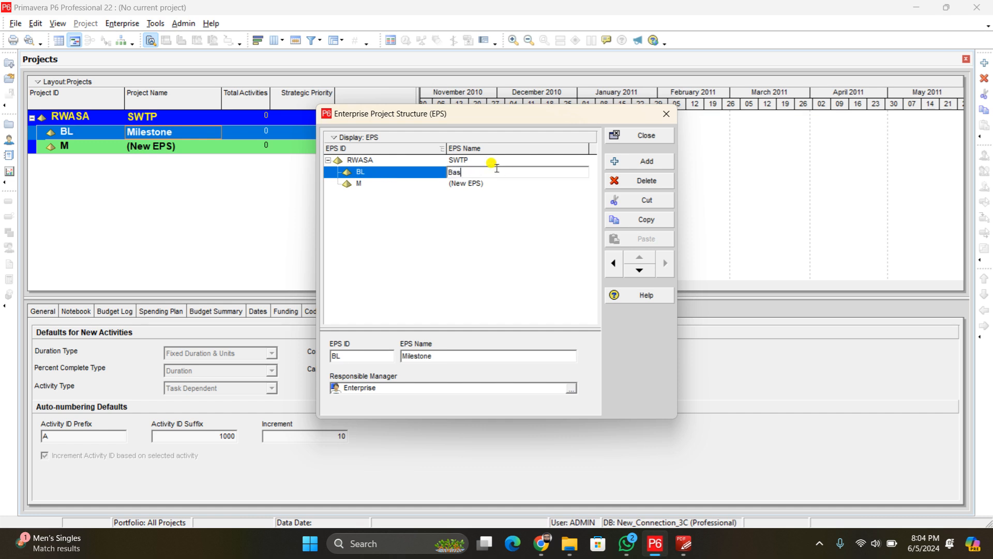
# - Set the second child element's EPS ID to Monthly and its EPS name to M 0~5
pyautogui.click(378, 187)
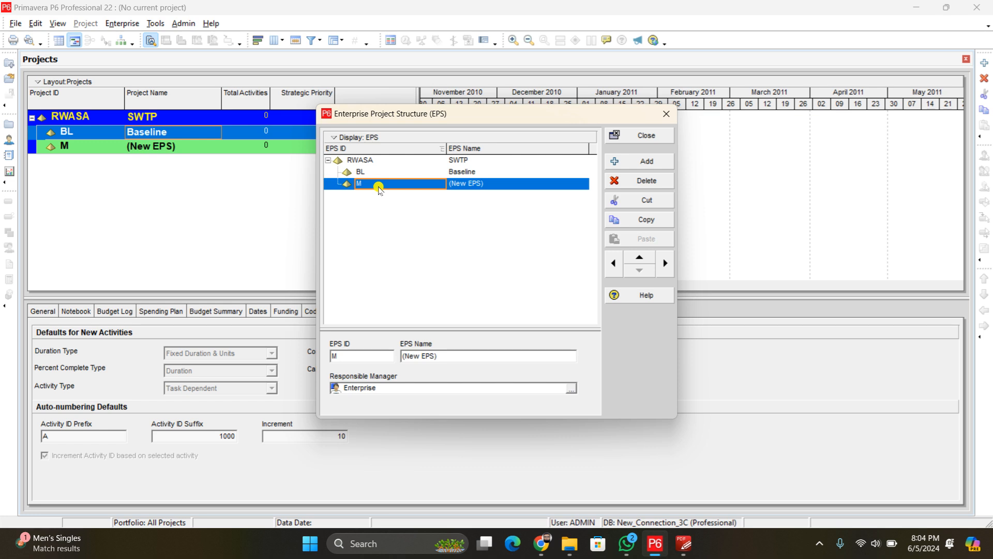
pyautogui.click(481, 183)
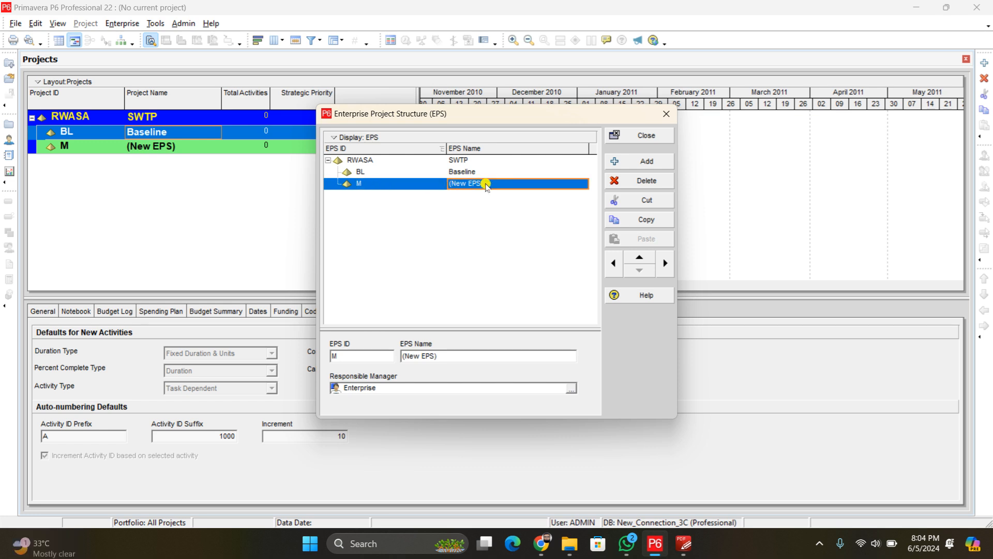
pyautogui.click(408, 184)
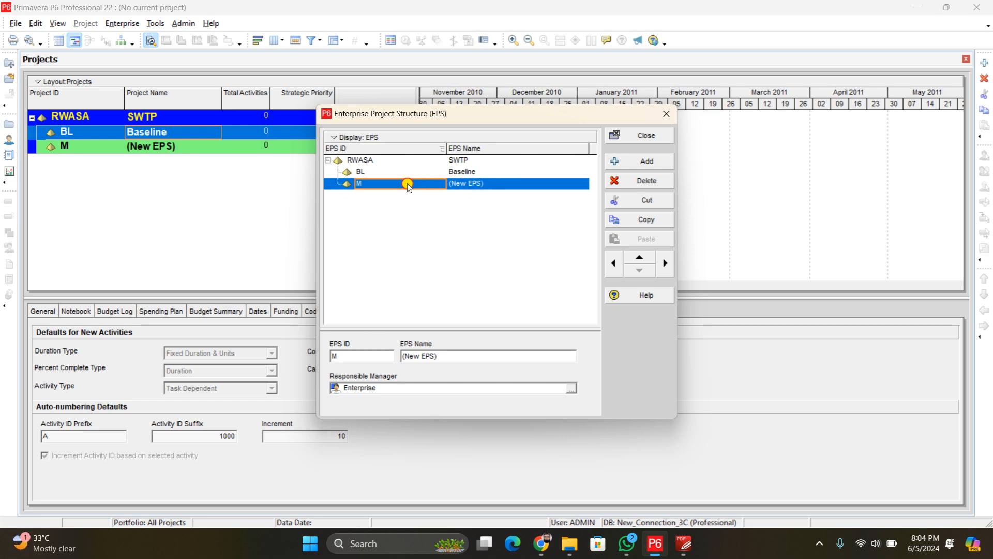
pyautogui.click(408, 184)
pyautogui.write('Monthly')
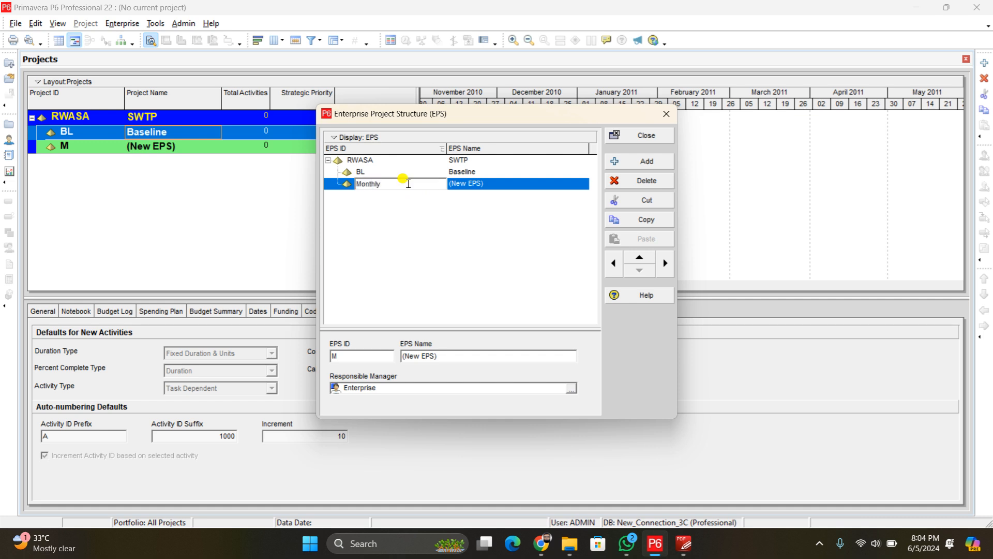
pyautogui.click(506, 186)
pyautogui.click(506, 186)
pyautogui.write('M')
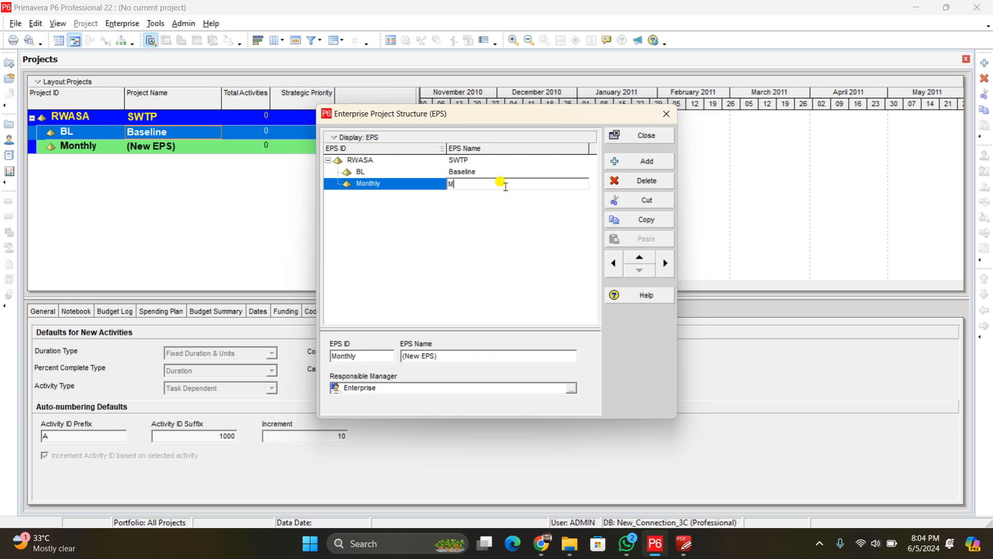
pyautogui.write(' 0~5')
pyautogui.press('Return')
# - Add a third child element under RWASA with the EPS ID Sandbox and the EPS name Misc., and close the Enterprise Project Structure
pyautogui.click(632, 157)
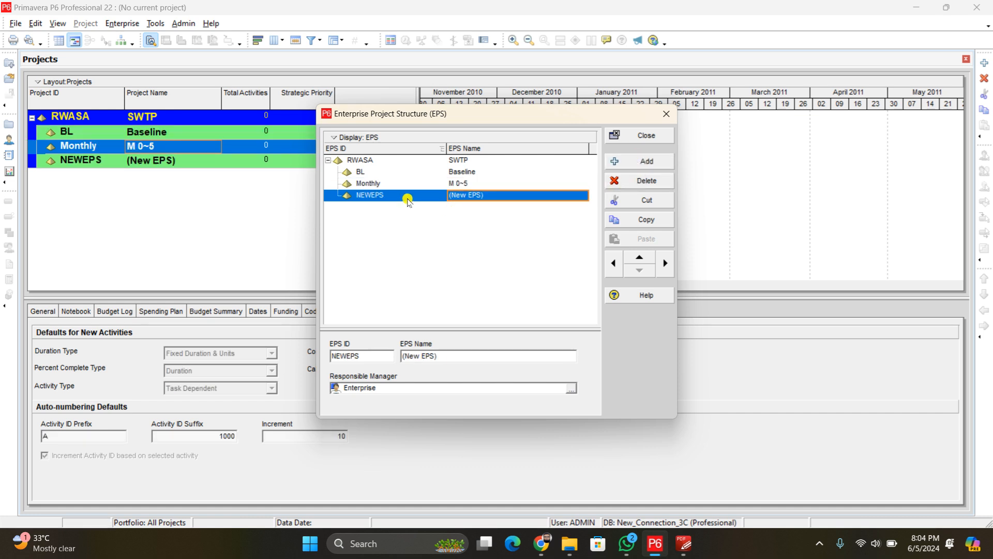
pyautogui.click(408, 199)
pyautogui.click(408, 200)
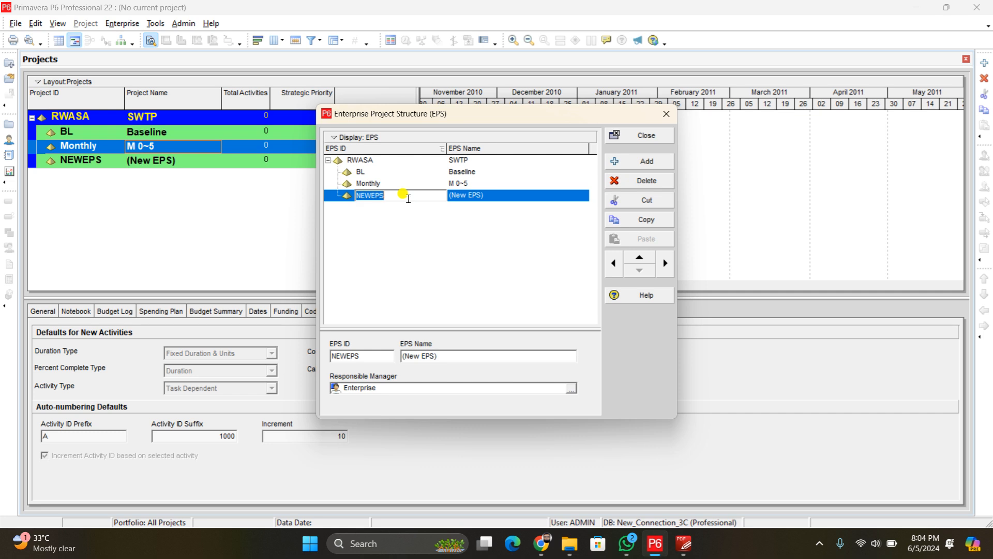
pyautogui.write('Sandbox')
pyautogui.click(510, 197)
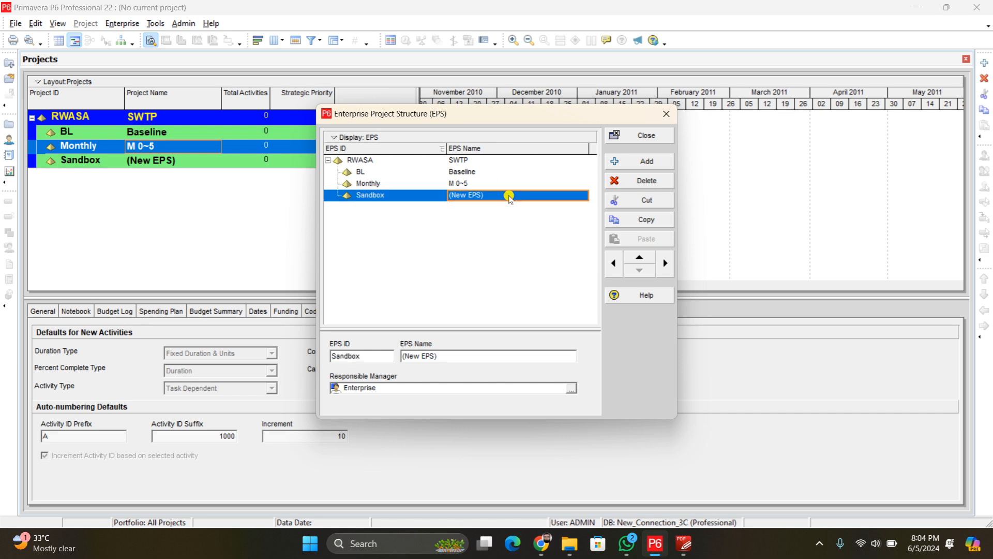
pyautogui.click(510, 197)
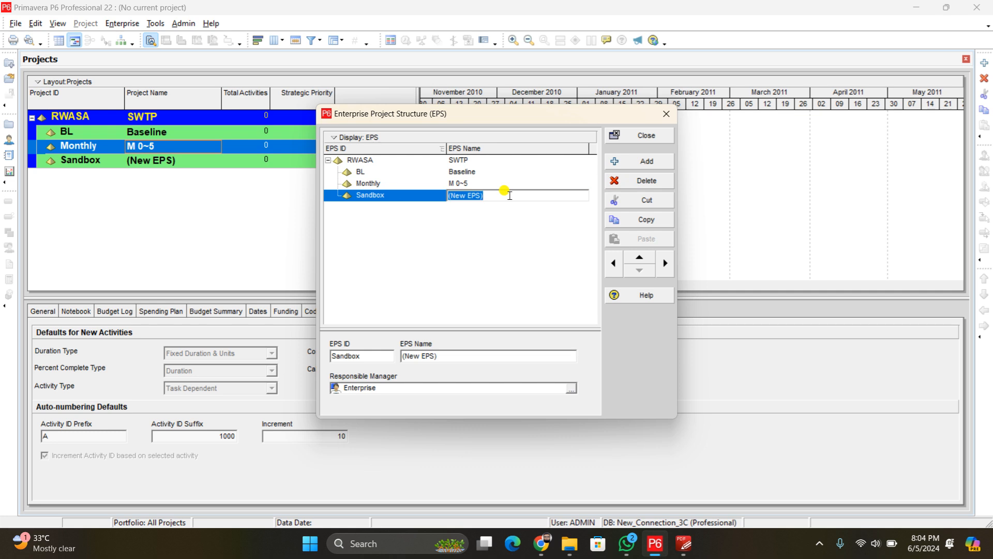
pyautogui.write('Misc.')
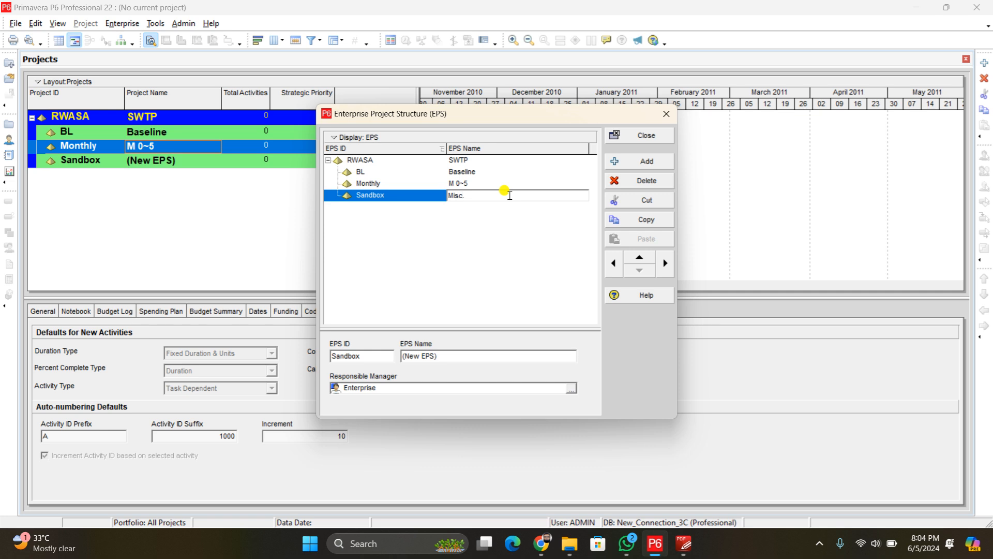
pyautogui.click(477, 250)
pyautogui.click(623, 146)
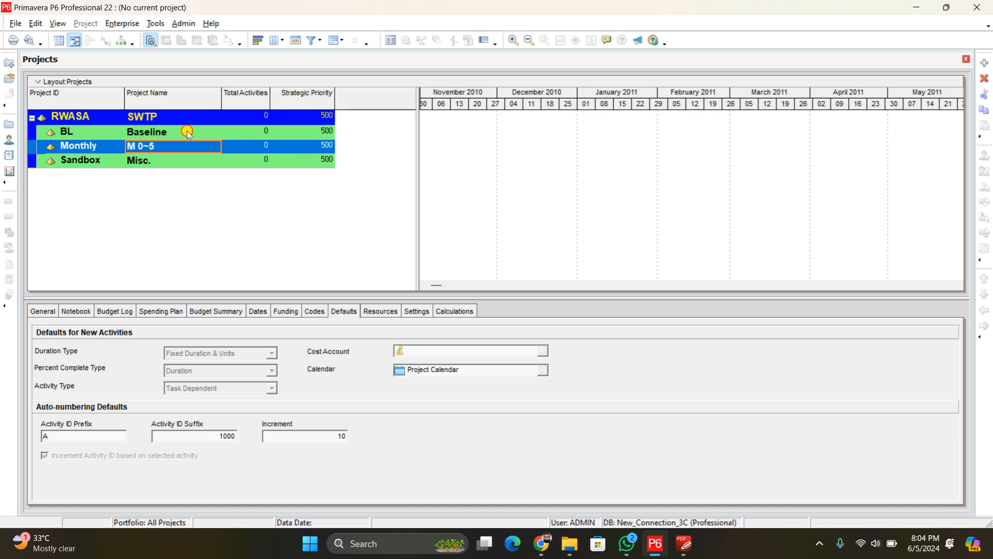
# - Review the RWASA root and its BL, Monthly and Sandbox elements in the Projects view
pyautogui.click(188, 133)
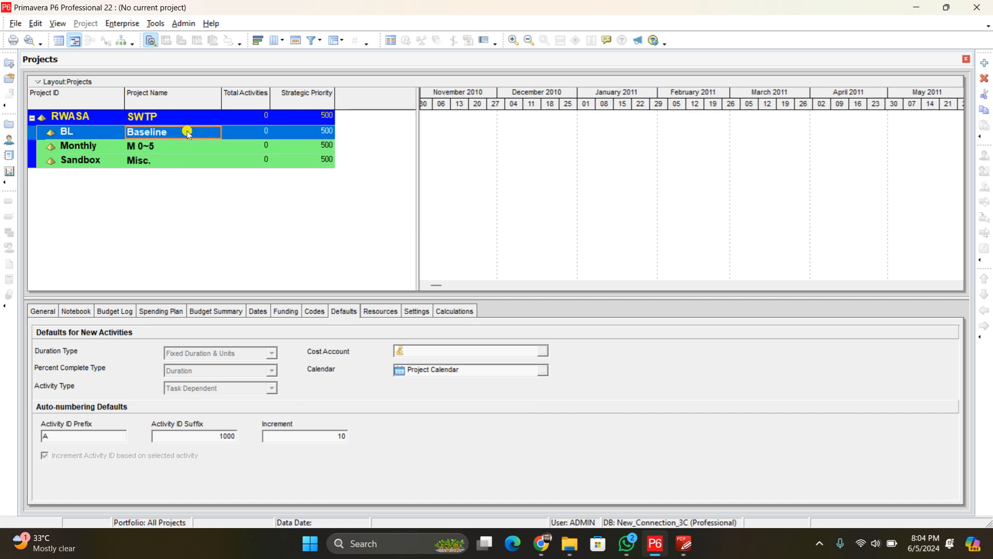
pyautogui.click(94, 145)
pyautogui.click(95, 162)
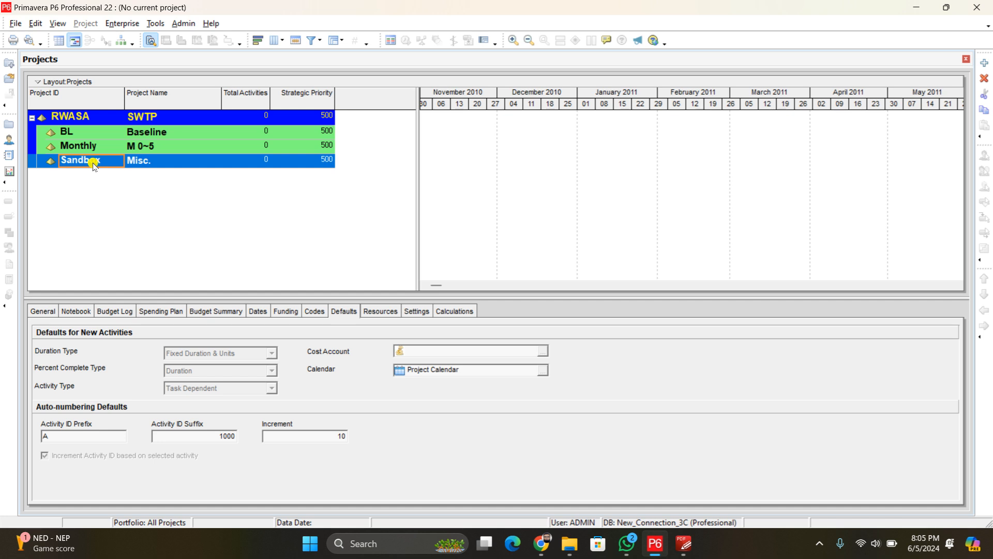
pyautogui.click(158, 133)
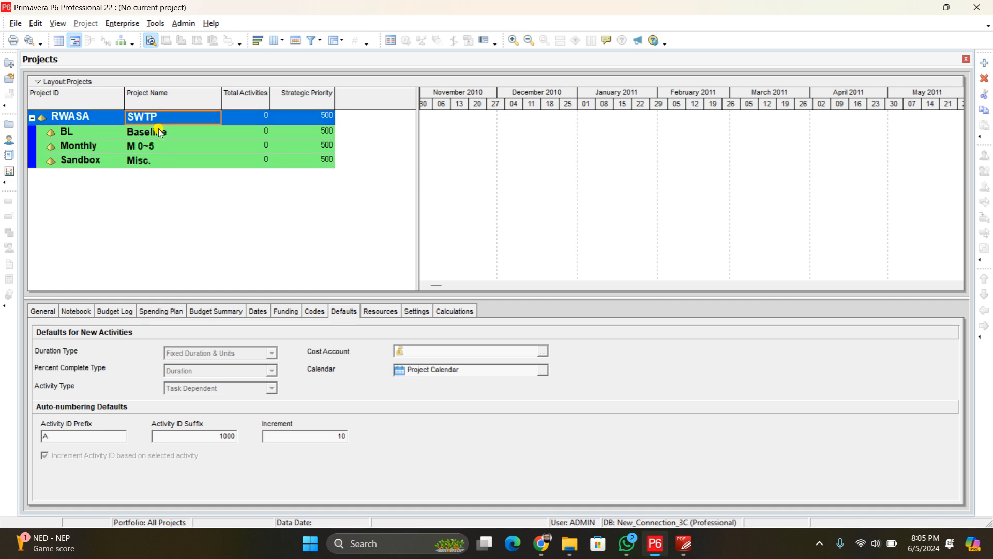
pyautogui.click(152, 150)
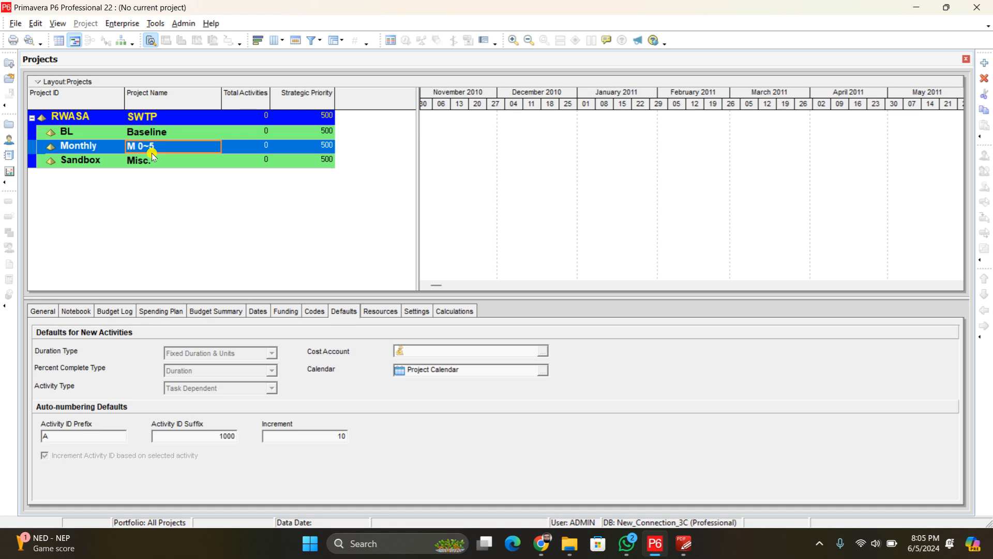
pyautogui.click(109, 163)
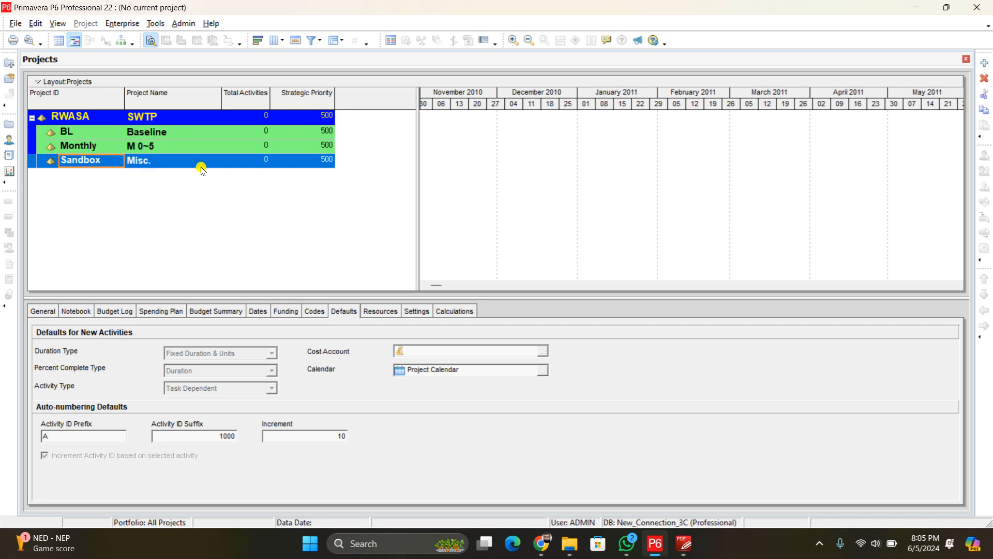
pyautogui.click(206, 136)
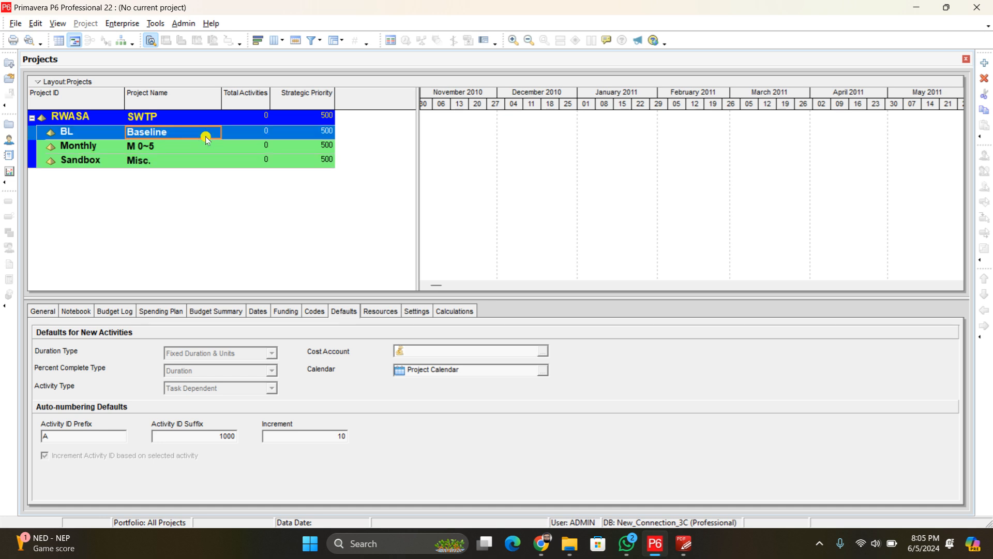
pyautogui.click(164, 120)
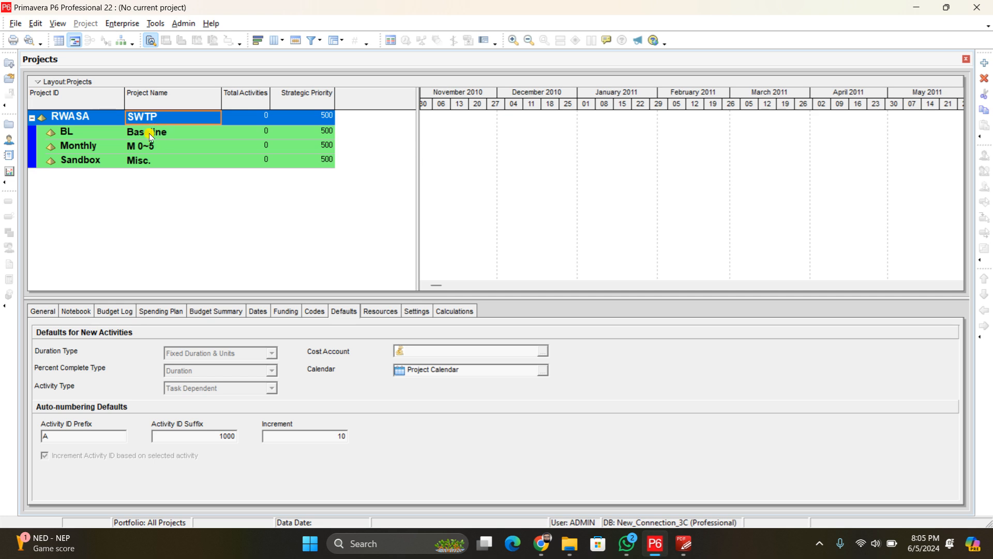
pyautogui.click(151, 134)
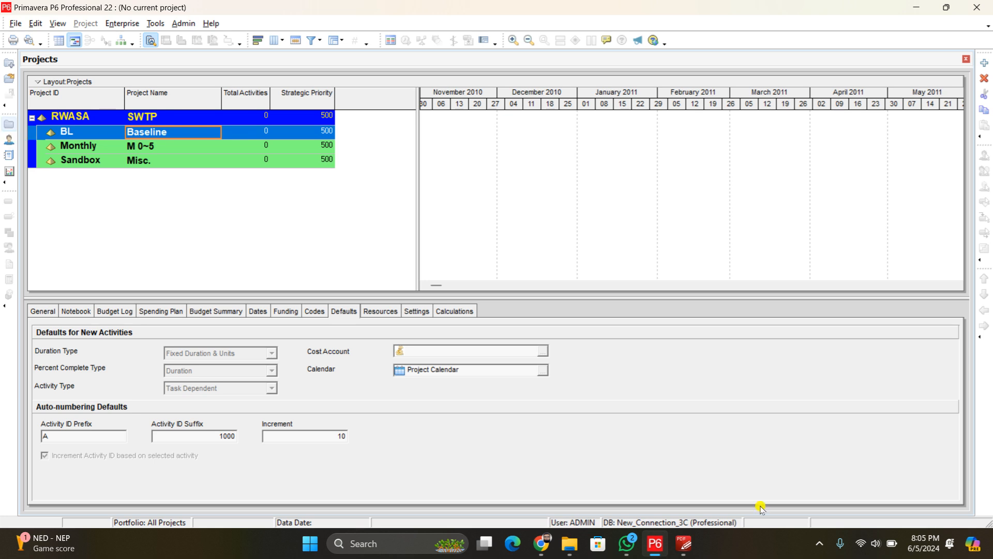
# - Switch to Google Meet to check the participants list, and return to Primavera P6
pyautogui.click(547, 542)
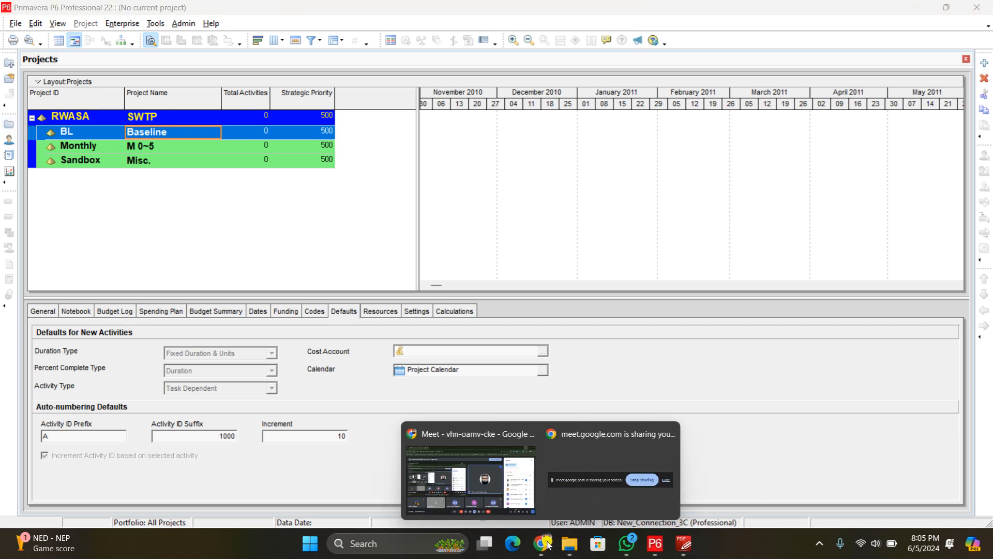
pyautogui.click(494, 482)
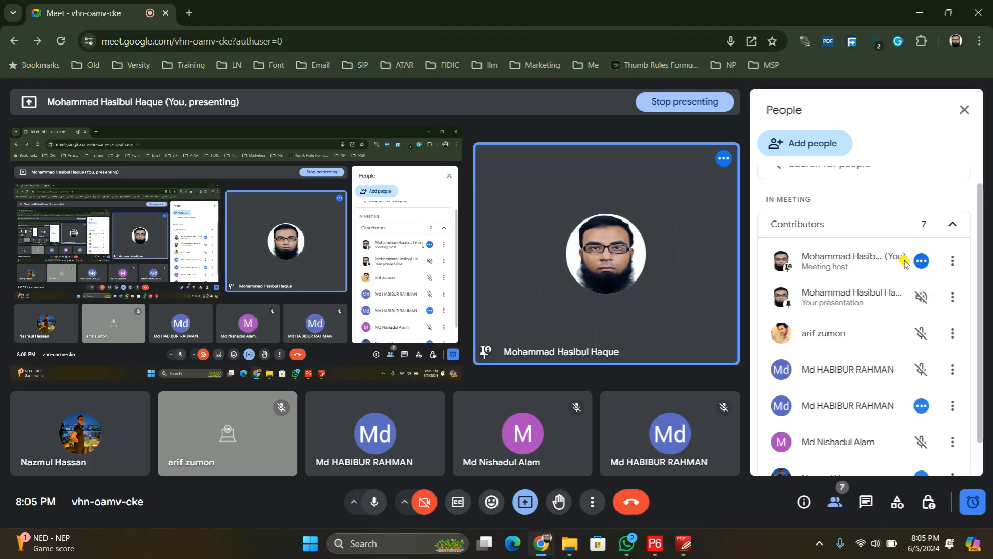
pyautogui.scroll(1, 843, 255)
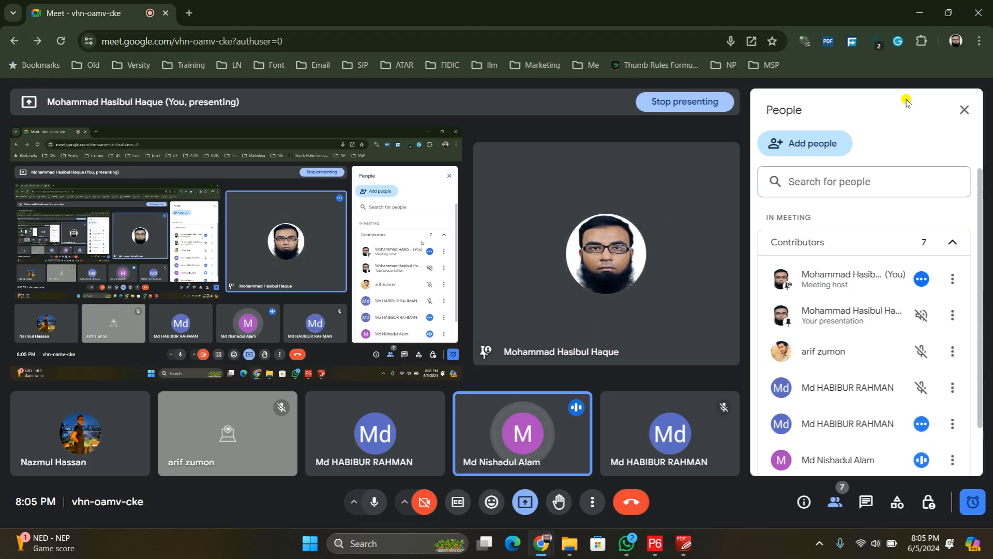
pyautogui.click(924, 14)
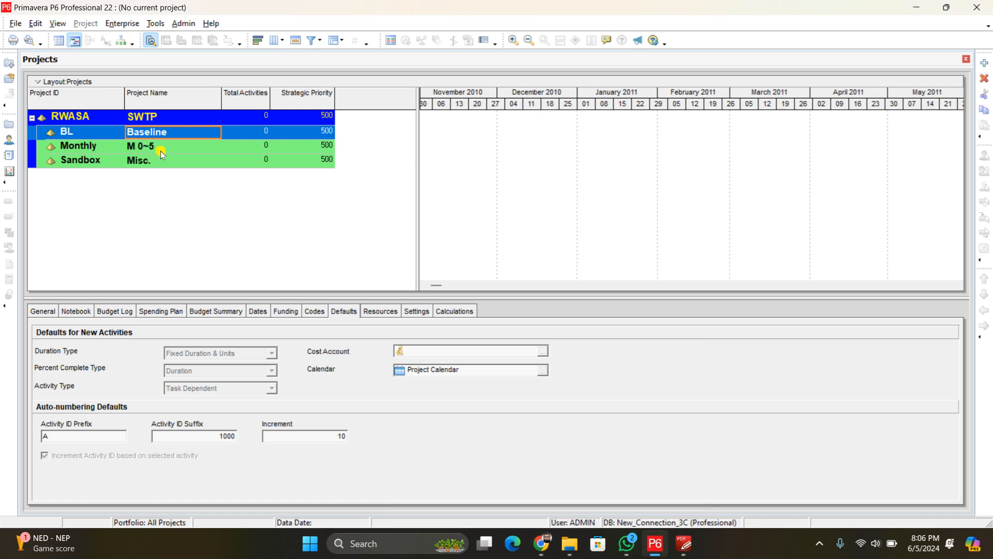
pyautogui.click(162, 151)
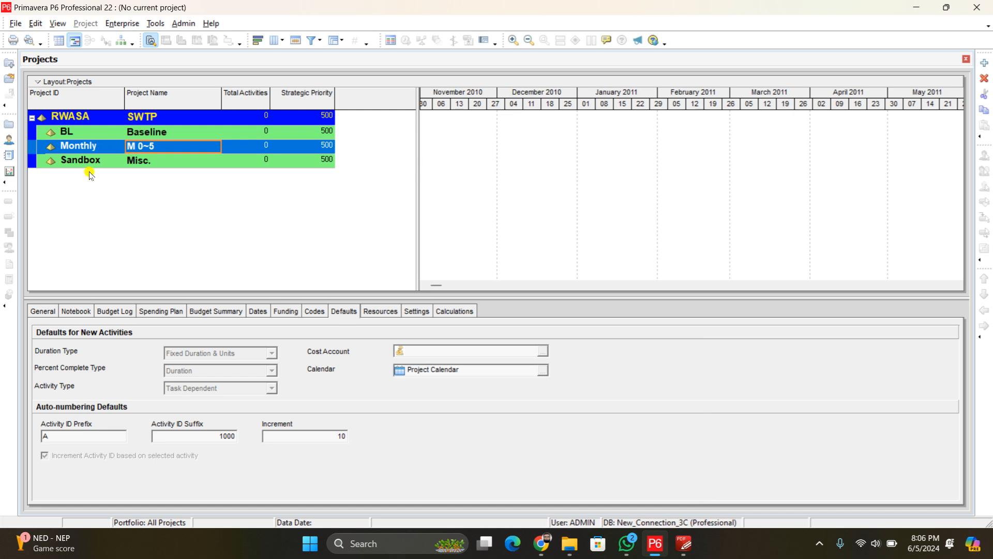
pyautogui.click(89, 121)
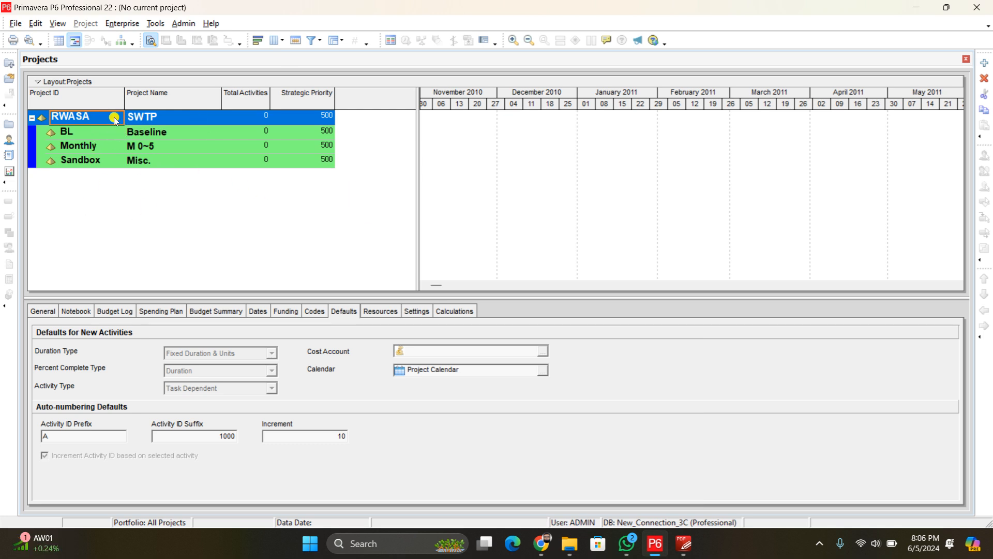
# - Open the Enterprise Project Structure, set the Monthly element's EPS name to M 1~6, and close it
pyautogui.click(124, 26)
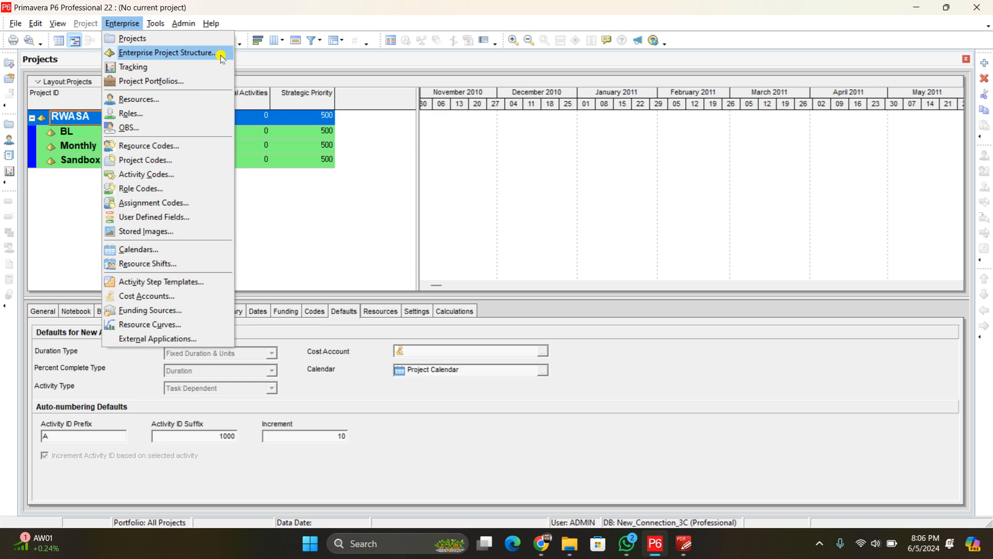
pyautogui.click(198, 54)
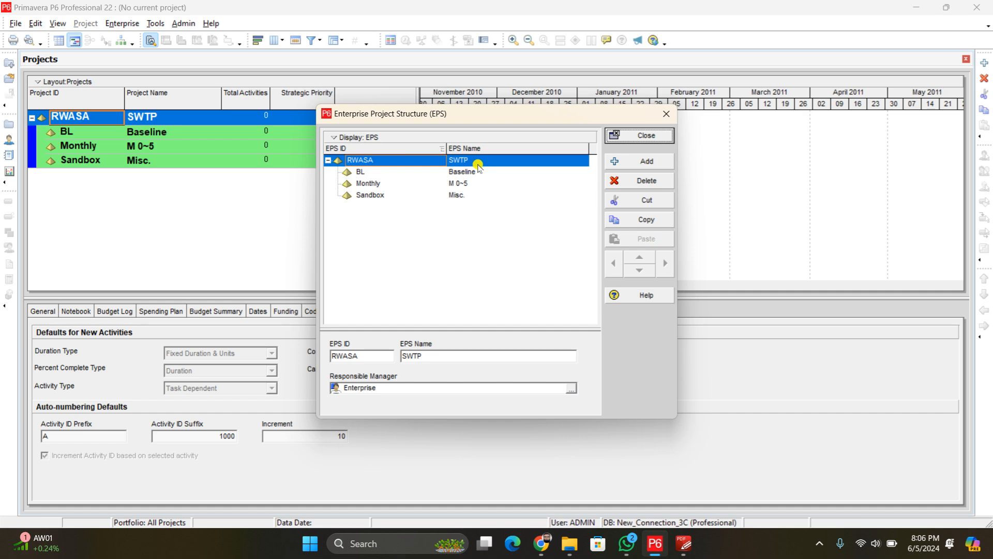
pyautogui.click(391, 174)
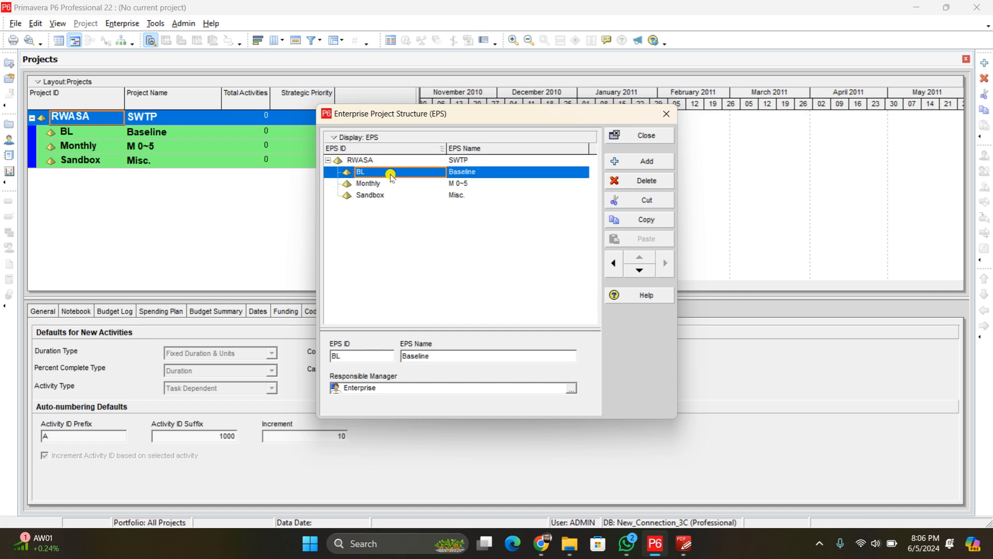
pyautogui.click(390, 160)
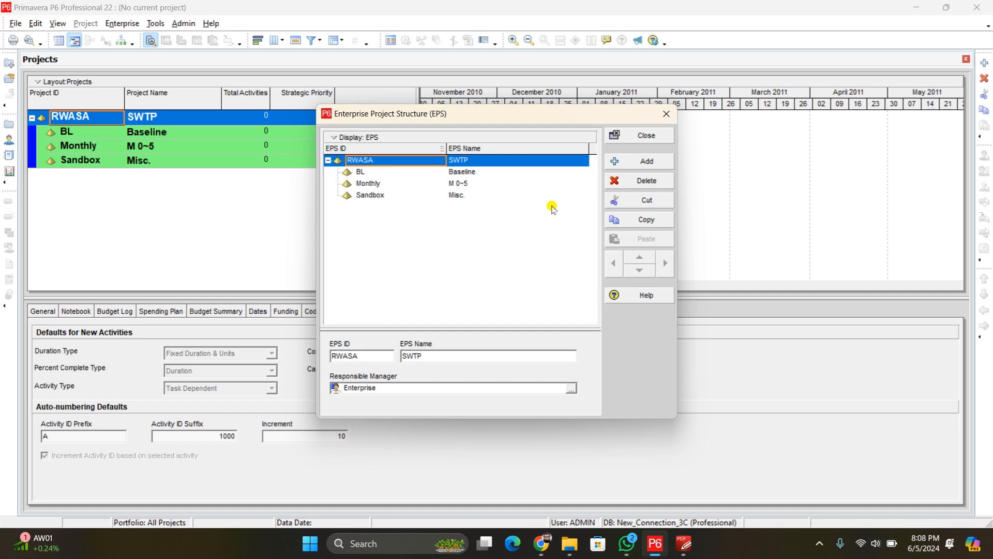
pyautogui.click(500, 183)
pyautogui.click(498, 182)
pyautogui.press('Right')
pyautogui.hotkey('shift', 'Left')
pyautogui.hotkey('shift', 'Left')
pyautogui.hotkey('shift', 'Left')
pyautogui.write('1~6')
pyautogui.click(472, 249)
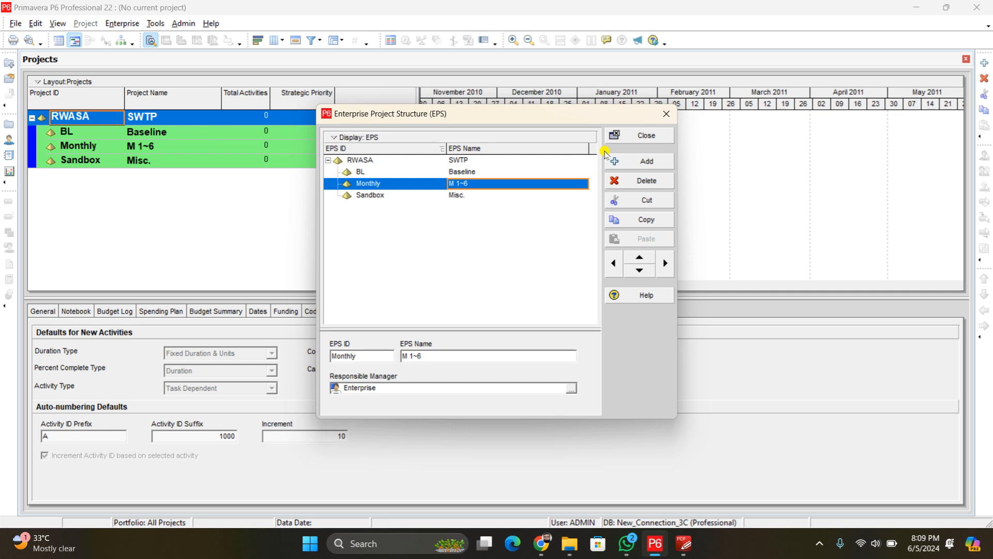
pyautogui.click(615, 136)
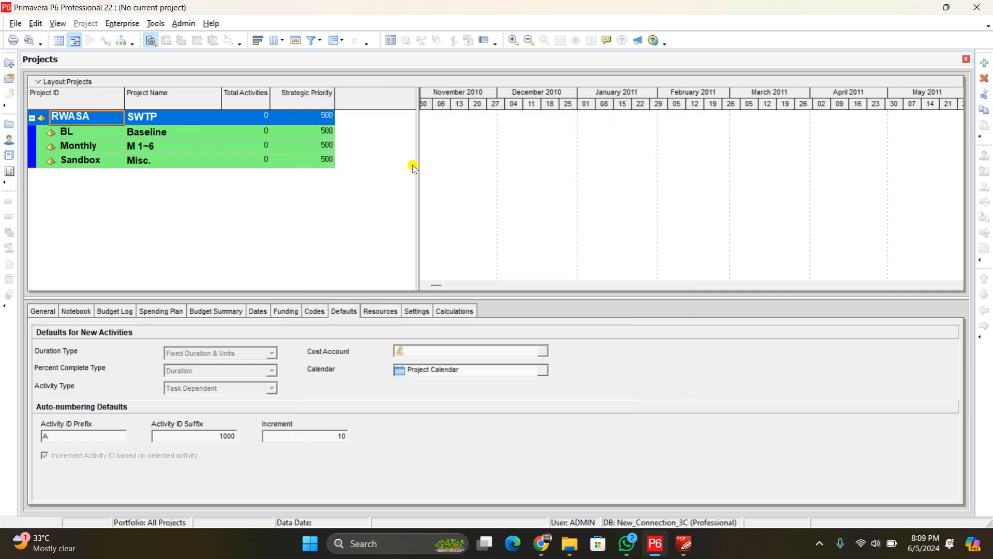
# - Start a new project under the BL Baseline element and give it the project ID SWTP
pyautogui.click(95, 137)
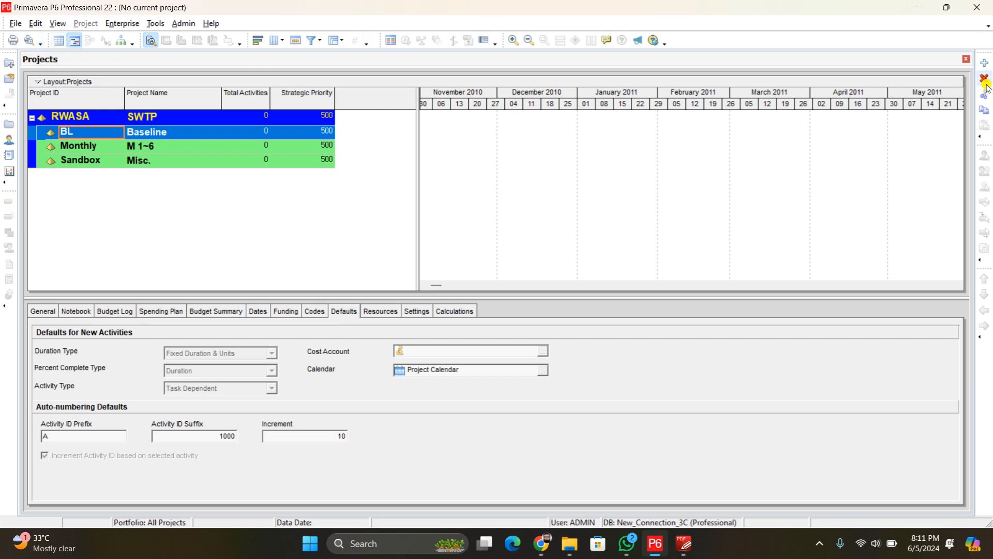
pyautogui.click(985, 62)
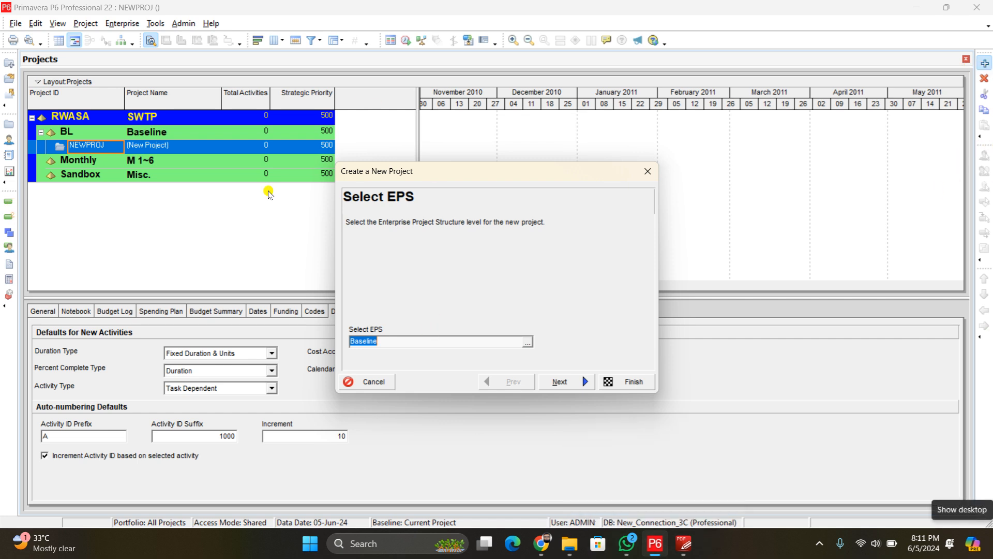
pyautogui.click(570, 385)
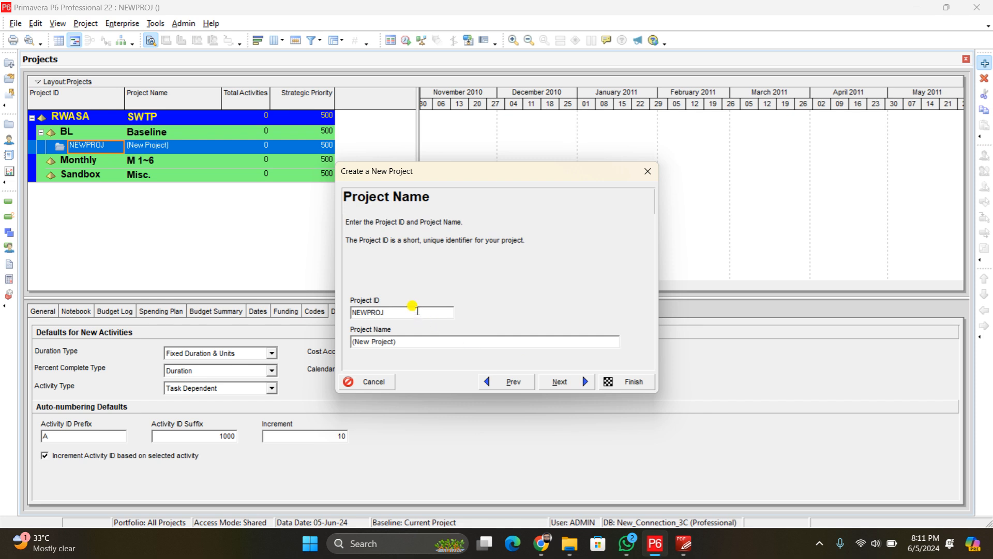
pyautogui.doubleClick(418, 311)
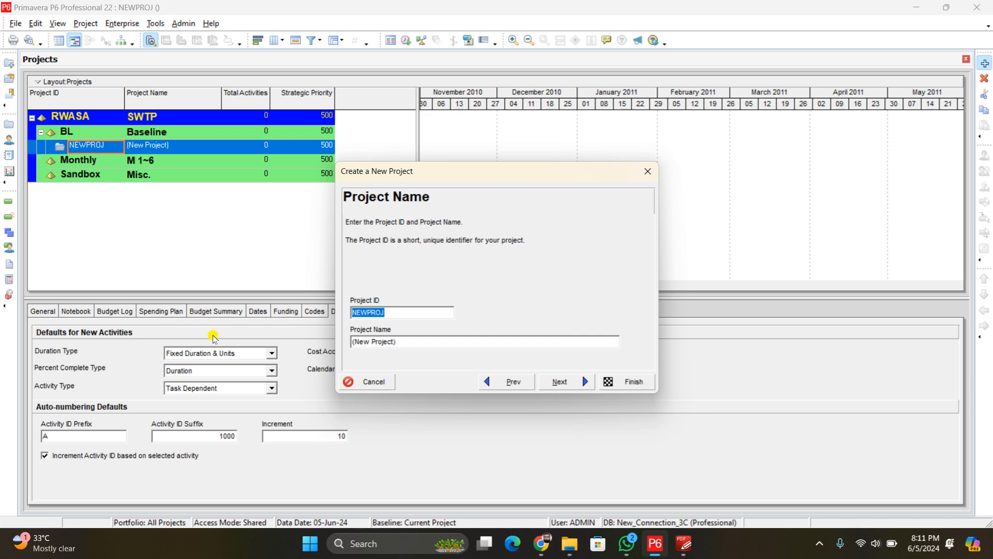
pyautogui.write('SWTP')
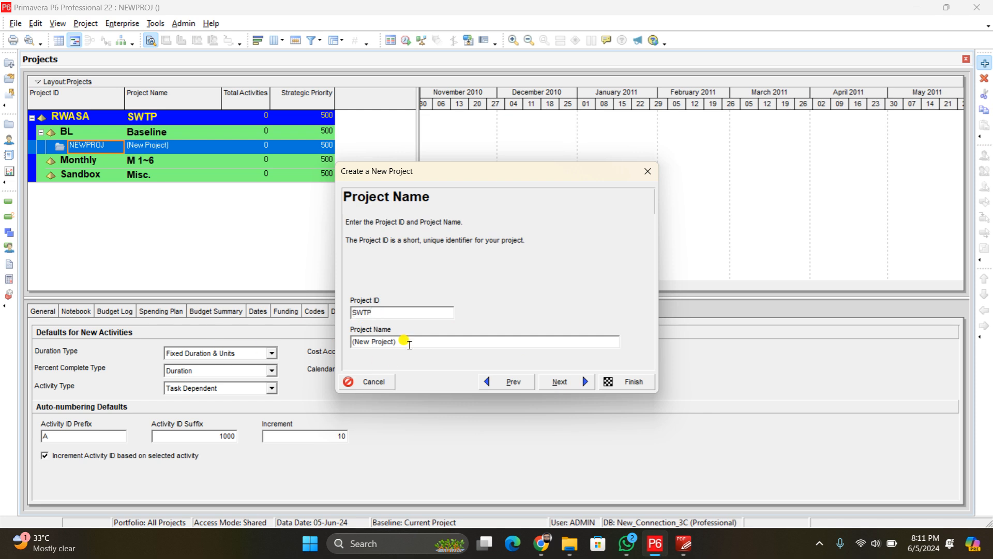
# - Set the project name to Surface Water Treatement Plant and finish creating the project
pyautogui.press('Tab')
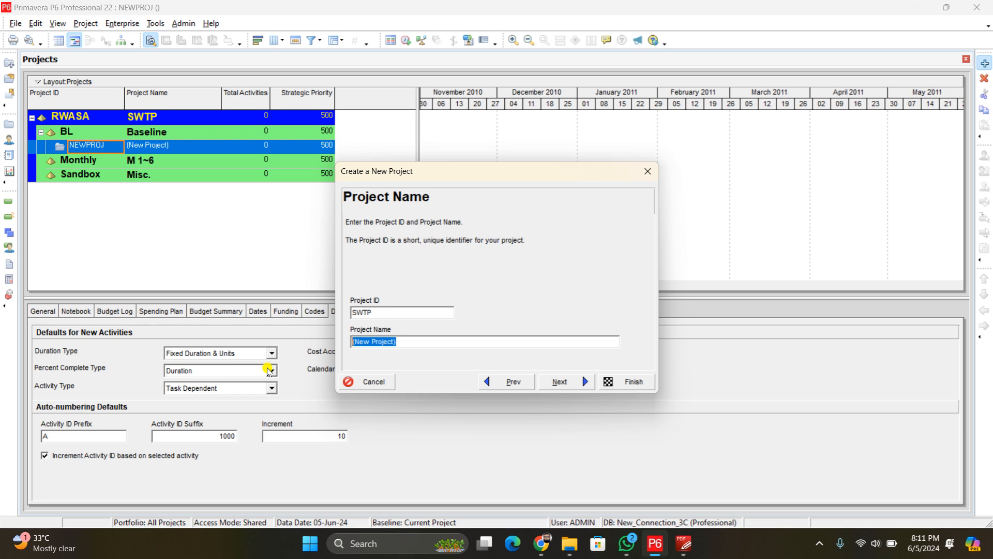
pyautogui.write('Surface water')
pyautogui.press('BackSpace')
pyautogui.press('BackSpace')
pyautogui.press('BackSpace')
pyautogui.press('BackSpace')
pyautogui.press('BackSpace')
pyautogui.write('Water Treatement')
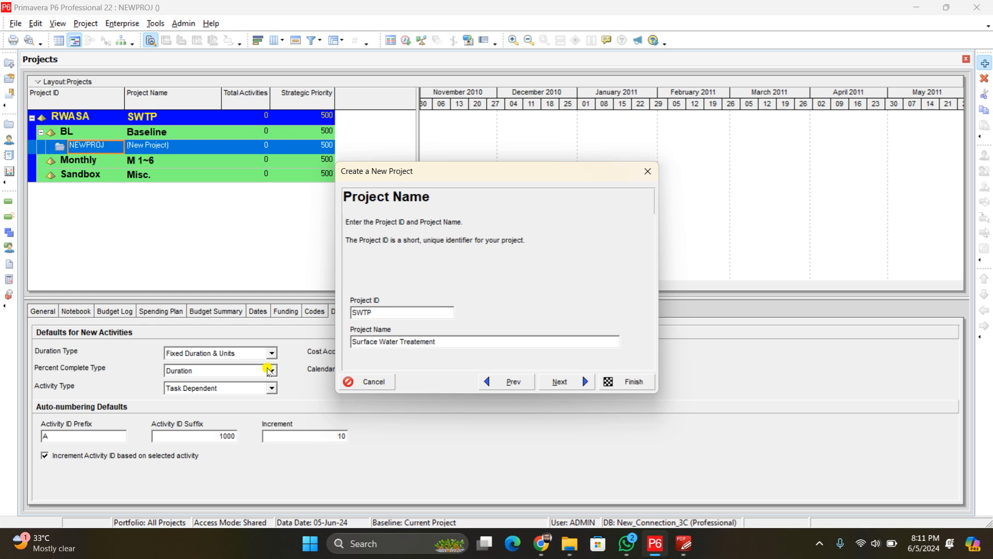
pyautogui.write(' P')
pyautogui.write('nt')
pyautogui.click(616, 383)
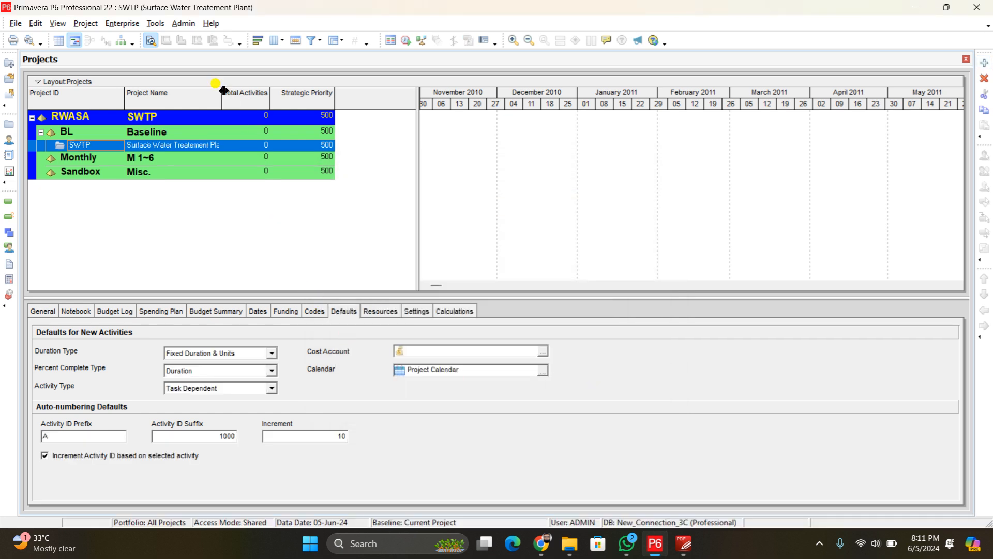
# - Widen the Project Name, Total Activities and Strategic Priority columns of the projects table
pyautogui.moveTo(221, 91); pyautogui.dragTo(305, 92)
pyautogui.moveTo(369, 93); pyautogui.dragTo(387, 96)
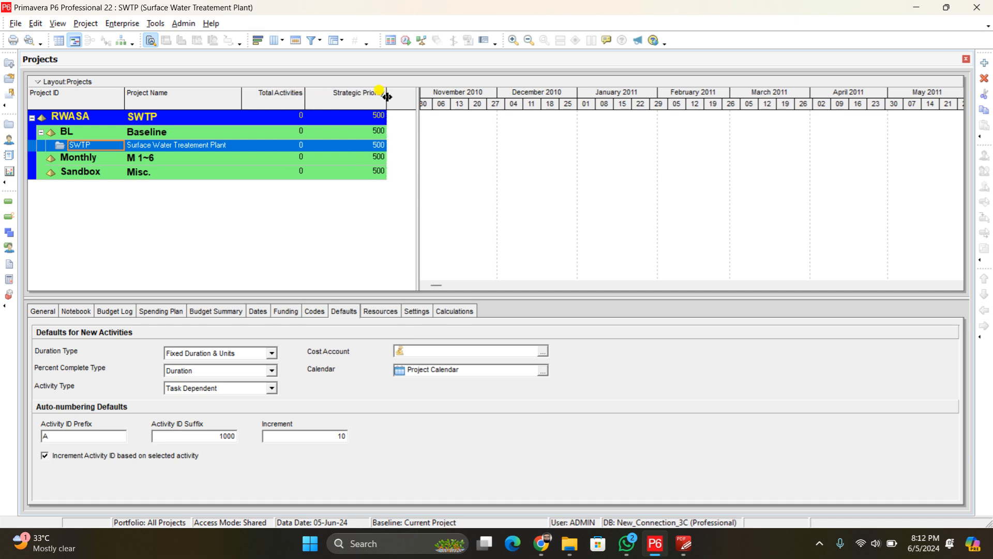
pyautogui.click(132, 133)
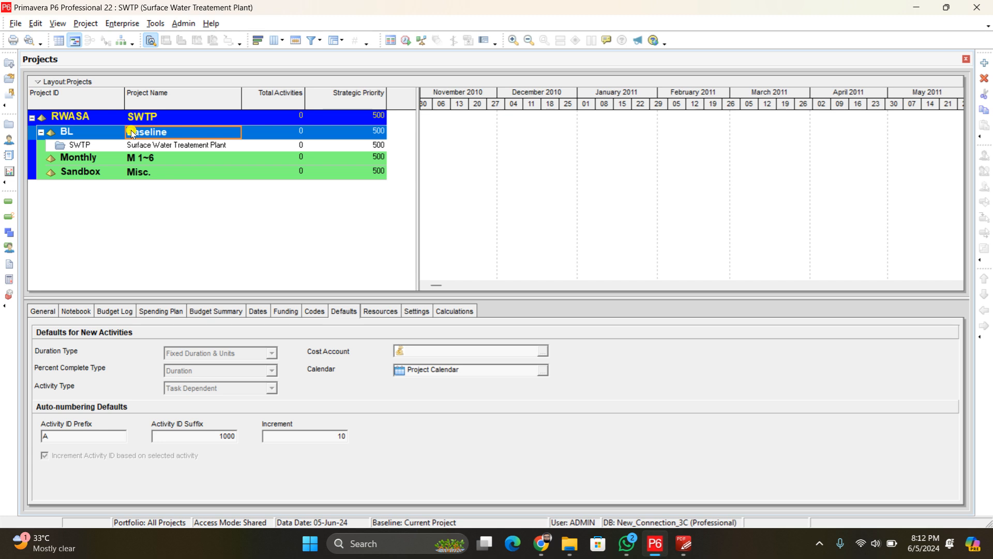
pyautogui.click(158, 118)
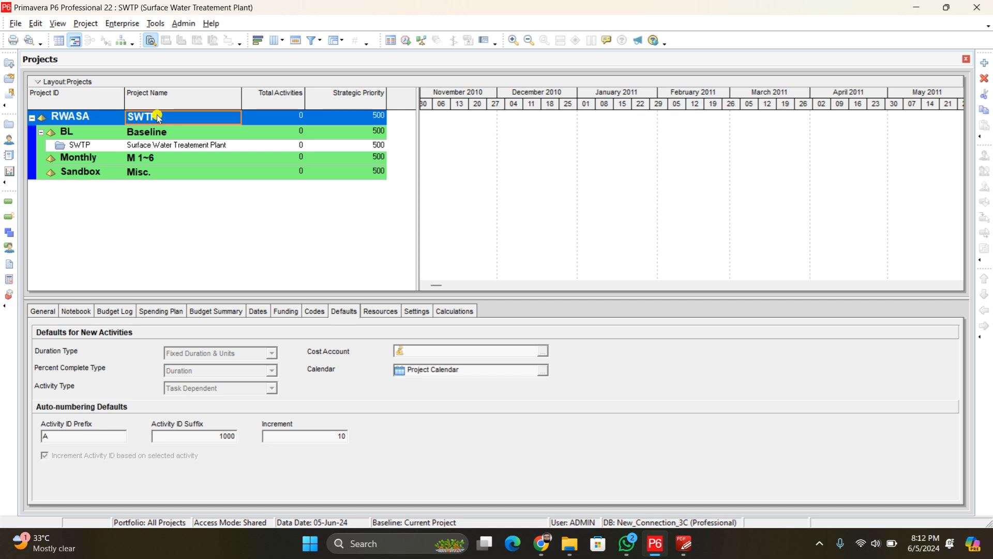
pyautogui.hotkey('ctrl', 'n')
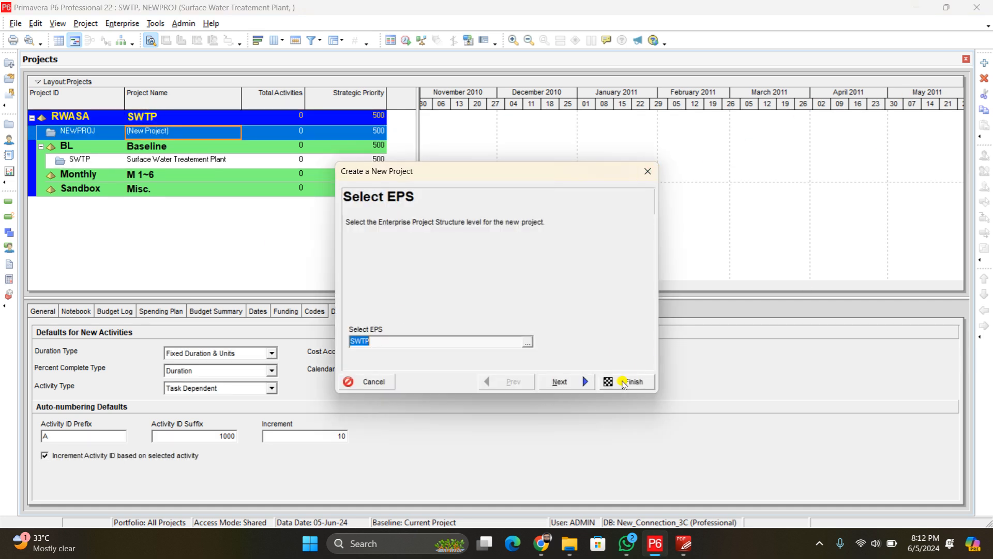
pyautogui.click(652, 170)
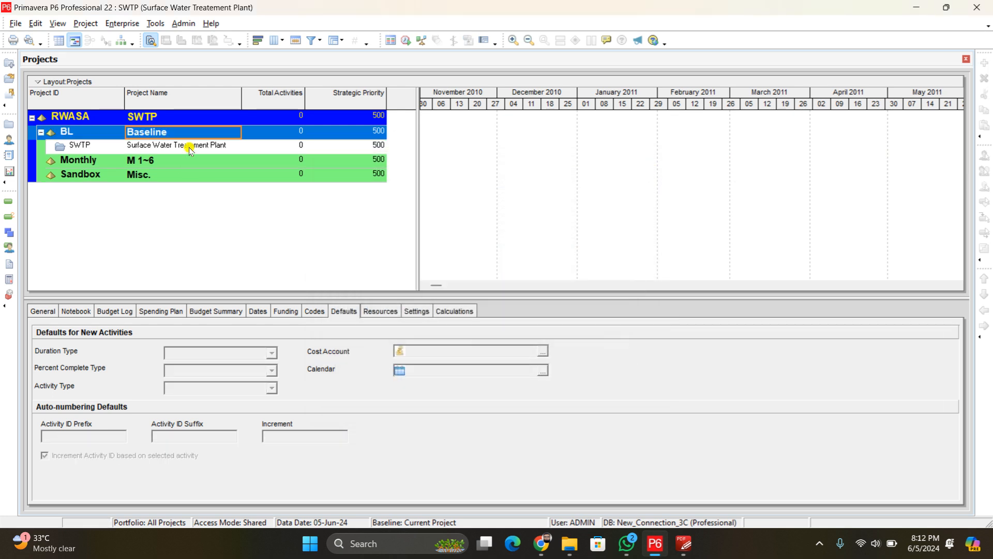
pyautogui.click(189, 147)
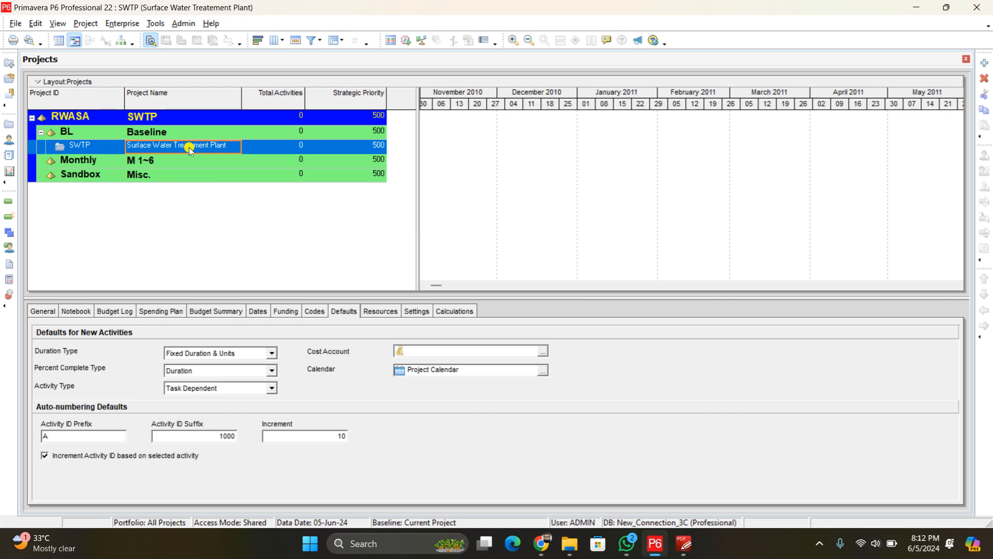
pyautogui.click(123, 132)
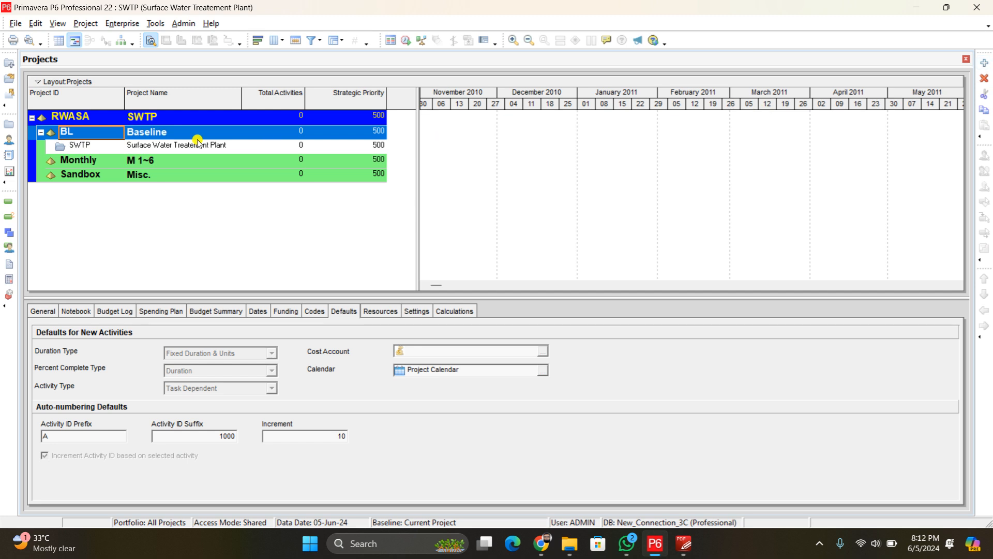
pyautogui.click(164, 146)
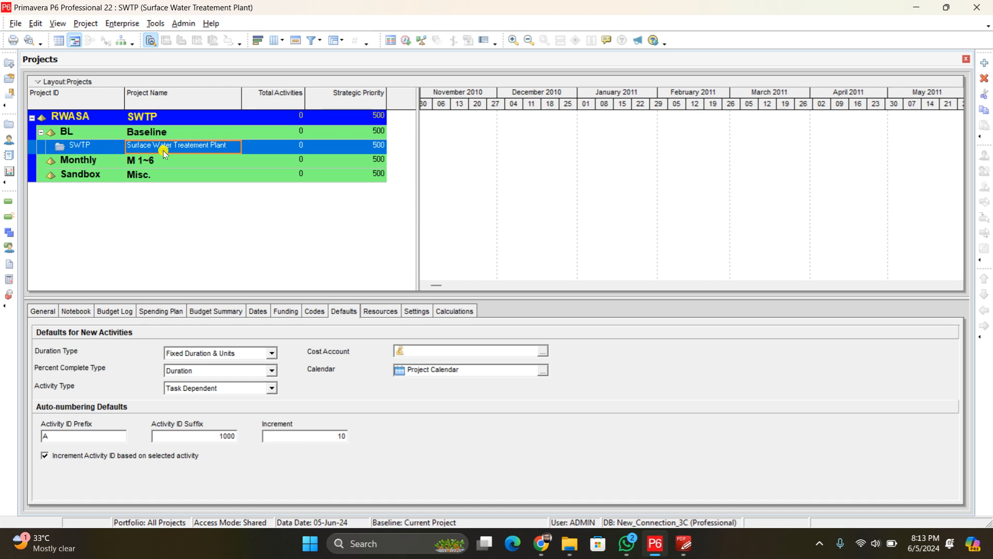
# - Switch to Microsoft Word and create a blank document
pyautogui.press('super')
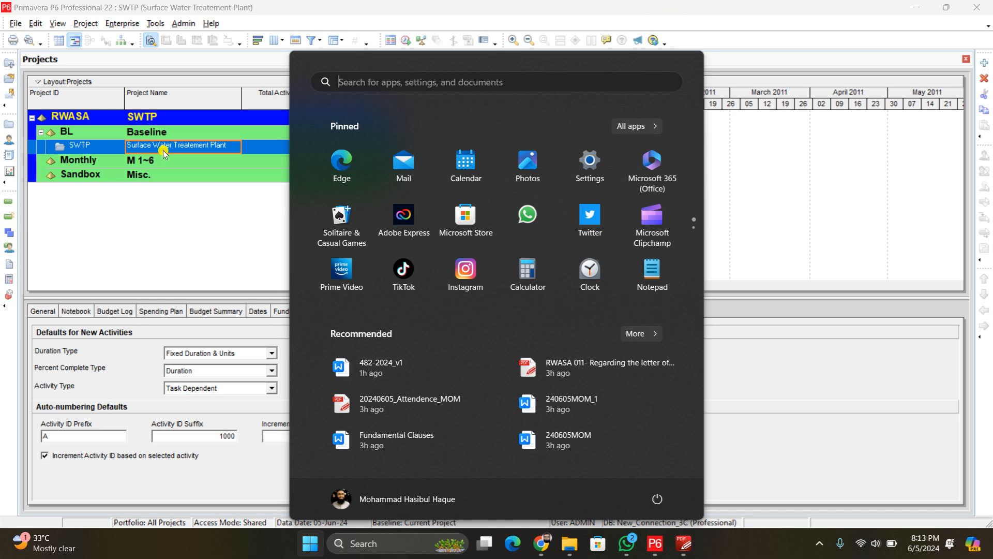
pyautogui.write('word')
pyautogui.press('Return')
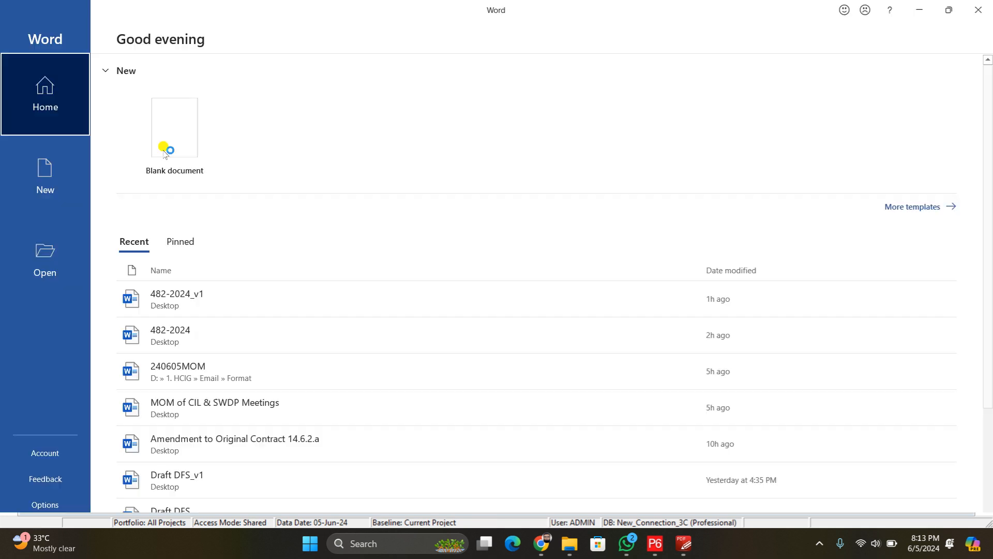
pyautogui.click(170, 142)
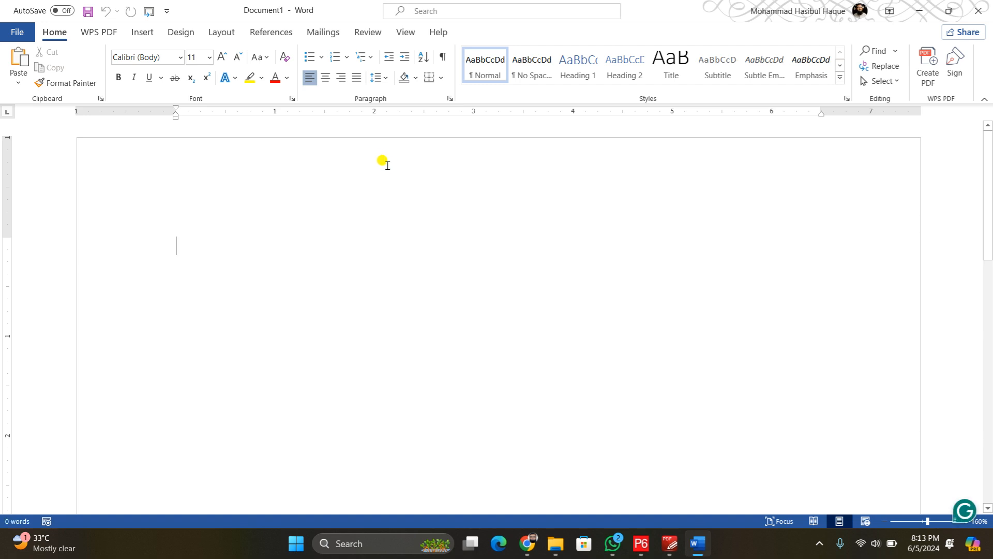
# - Write the four lines EPS, Project, WBS and Activity in the document, each as its own paragraph
pyautogui.write('EPS')
pyautogui.press('Return')
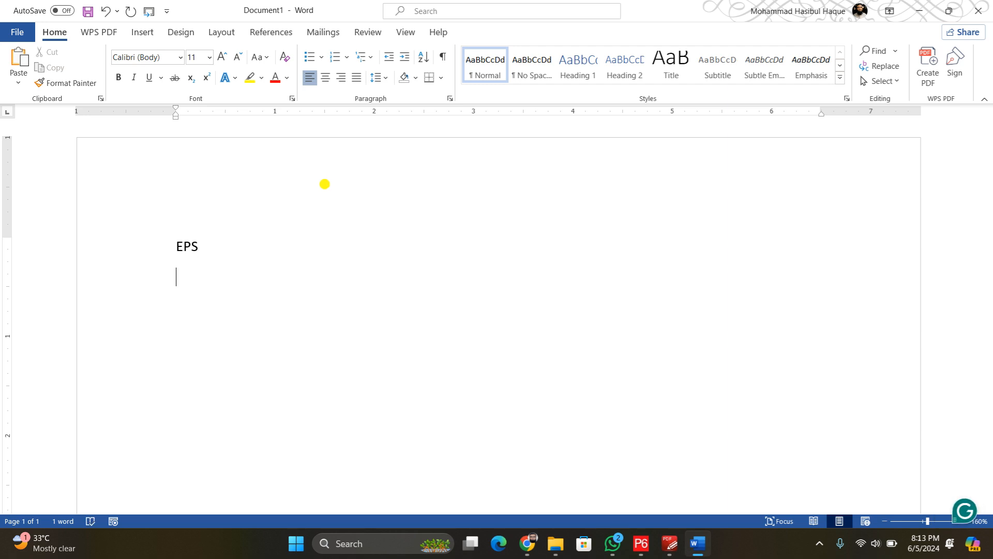
pyautogui.write('Project')
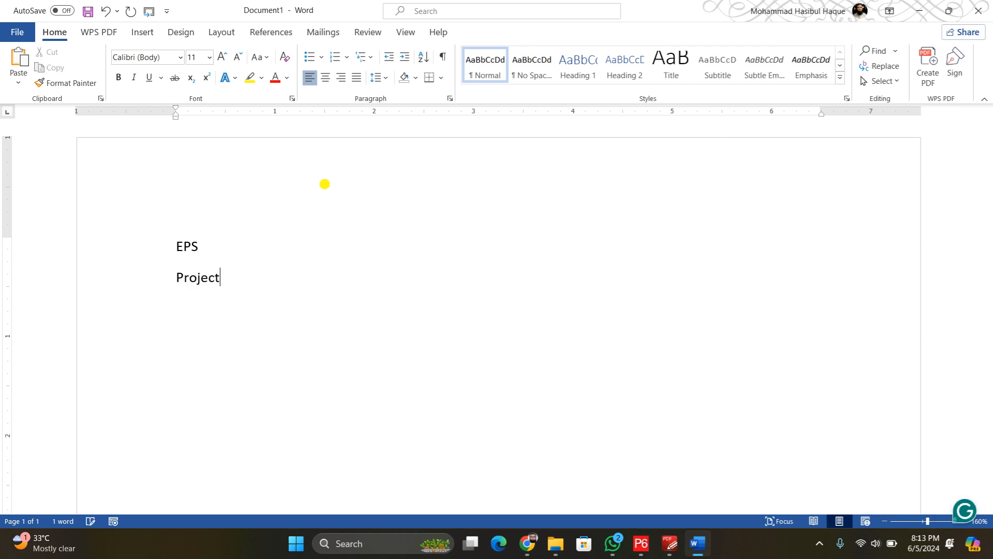
pyautogui.press('Return')
pyautogui.write('WBS')
pyautogui.press('Return')
pyautogui.write('A')
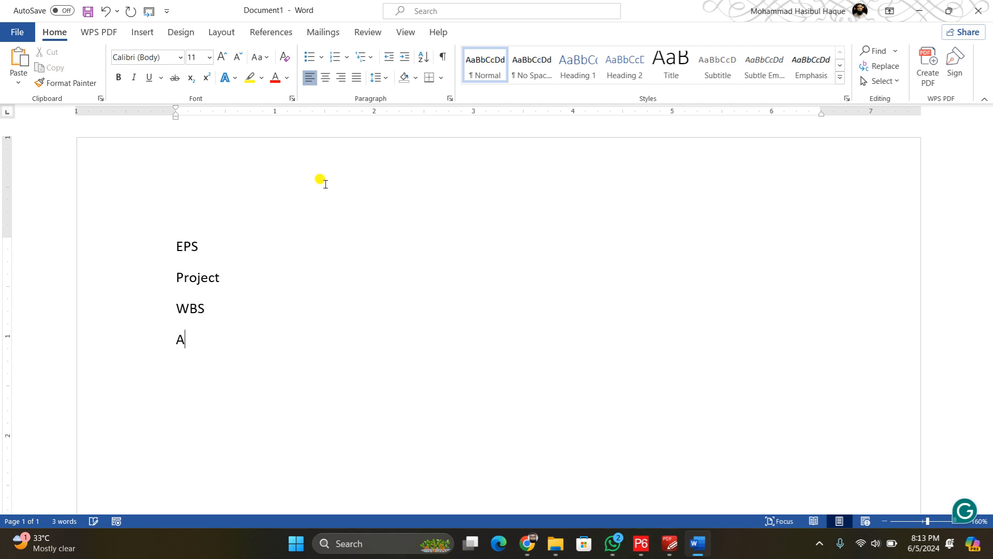
pyautogui.write('ctivity')
# - Format the four lines from EPS to Activity as a numbered list
pyautogui.hotkey('ctrl', 'shift', 'Up')
pyautogui.hotkey('ctrl', 'shift', 'Up')
pyautogui.hotkey('ctrl', 'shift', 'Up')
pyautogui.hotkey('ctrl', 'shift', 'Up')
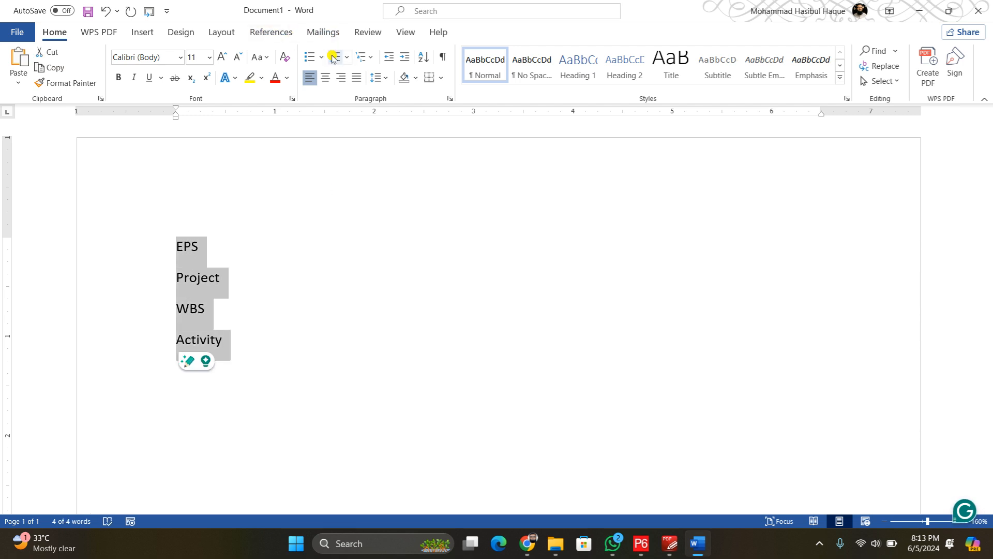
pyautogui.click(335, 56)
pyautogui.click(266, 250)
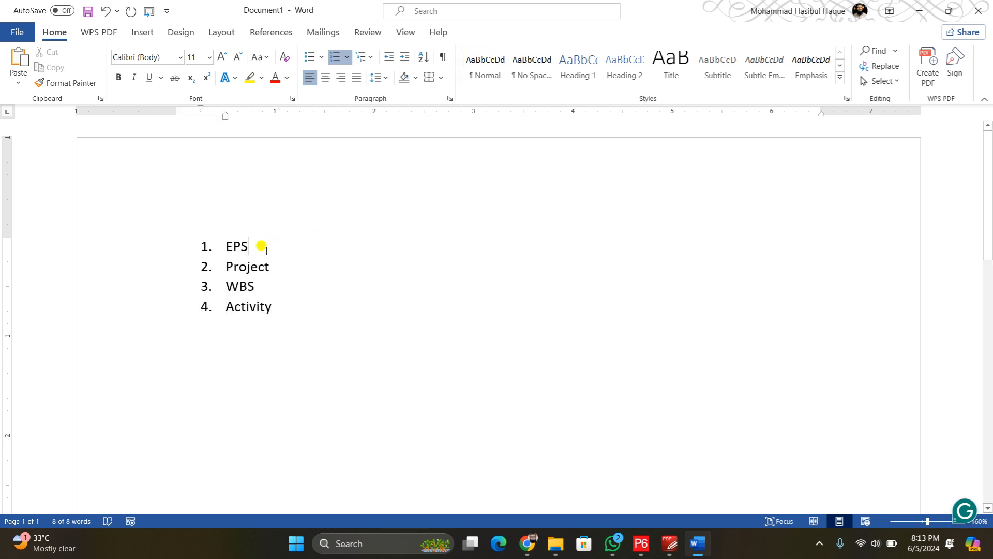
# - Select the EPS and Project items of the numbered list to point them out
pyautogui.moveTo(274, 263); pyautogui.dragTo(204, 230)
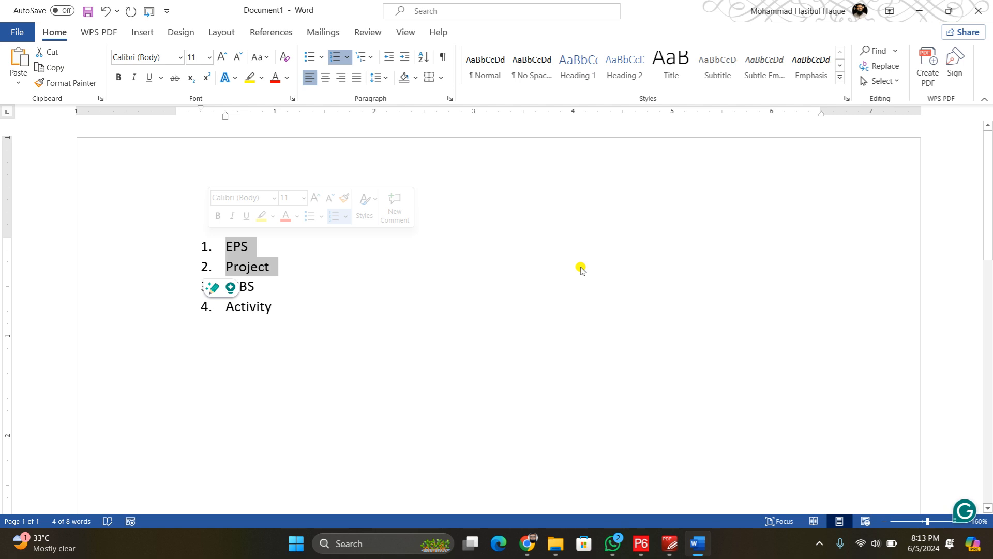
pyautogui.click(235, 383)
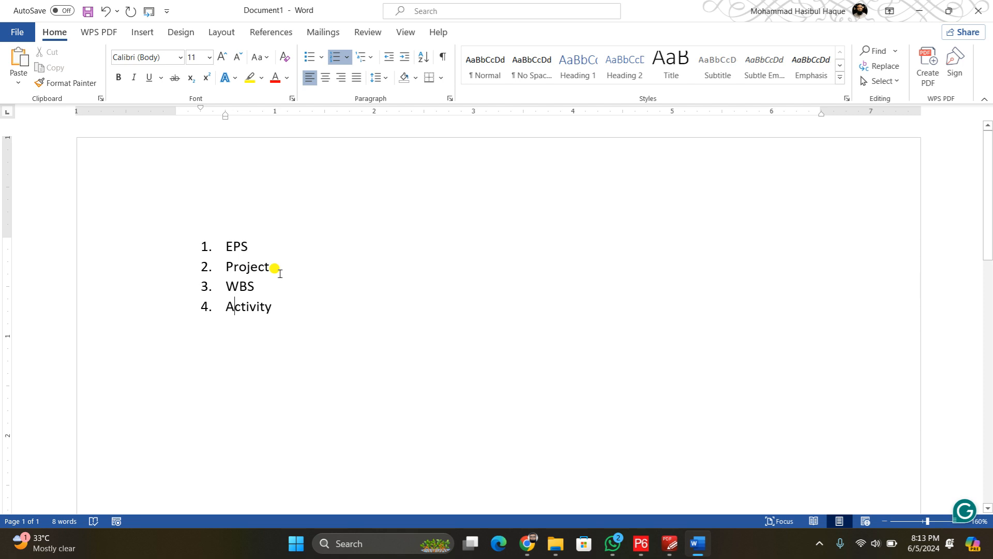
pyautogui.moveTo(273, 266); pyautogui.dragTo(212, 223)
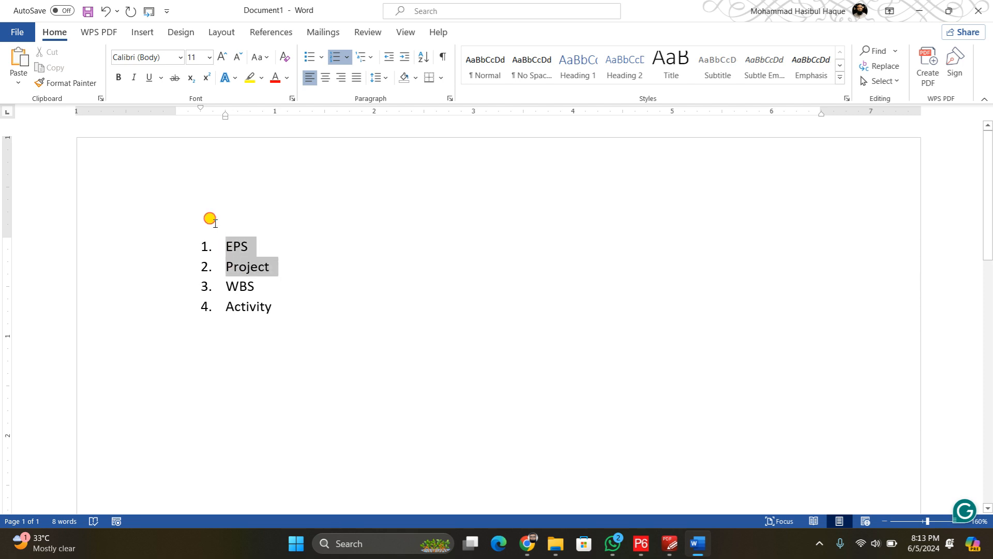
# - Switch back to Primavera P6, open the WBS of the SWTP project and widen the table to show all its columns
pyautogui.click(293, 287)
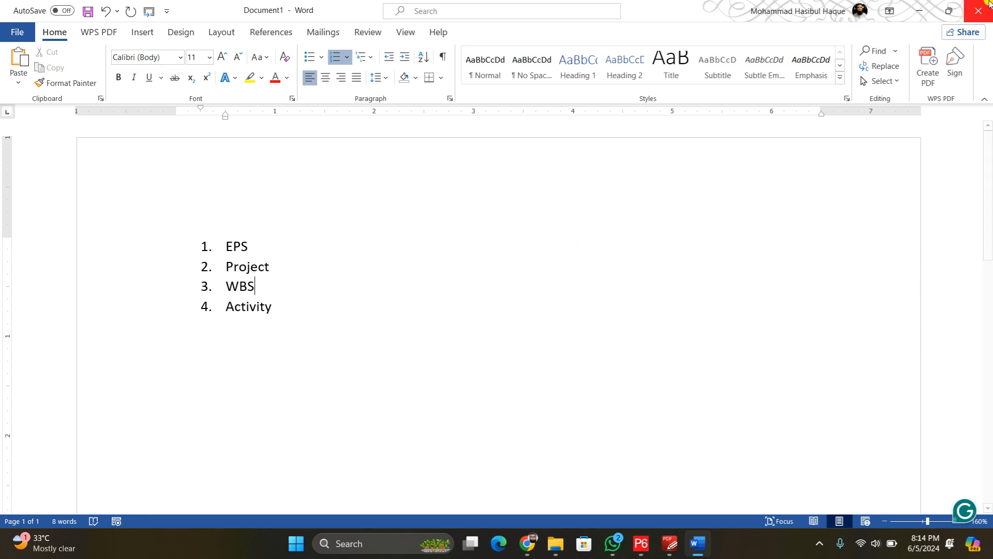
pyautogui.click(923, 13)
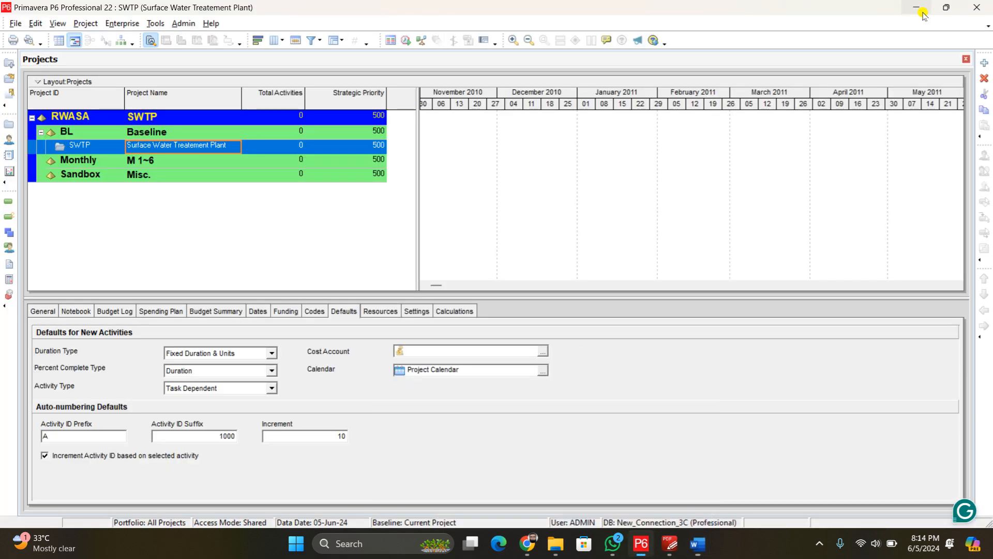
pyautogui.click(260, 161)
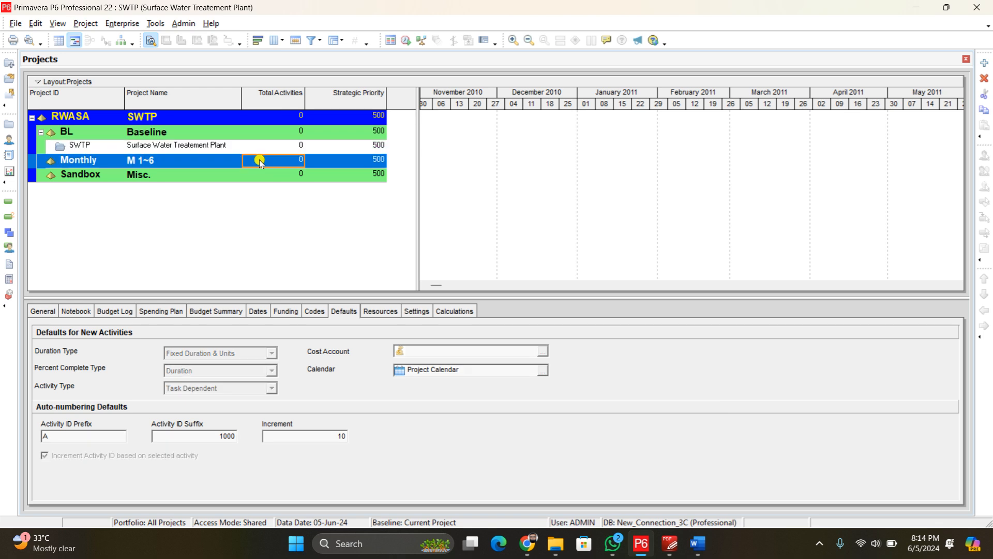
pyautogui.click(262, 147)
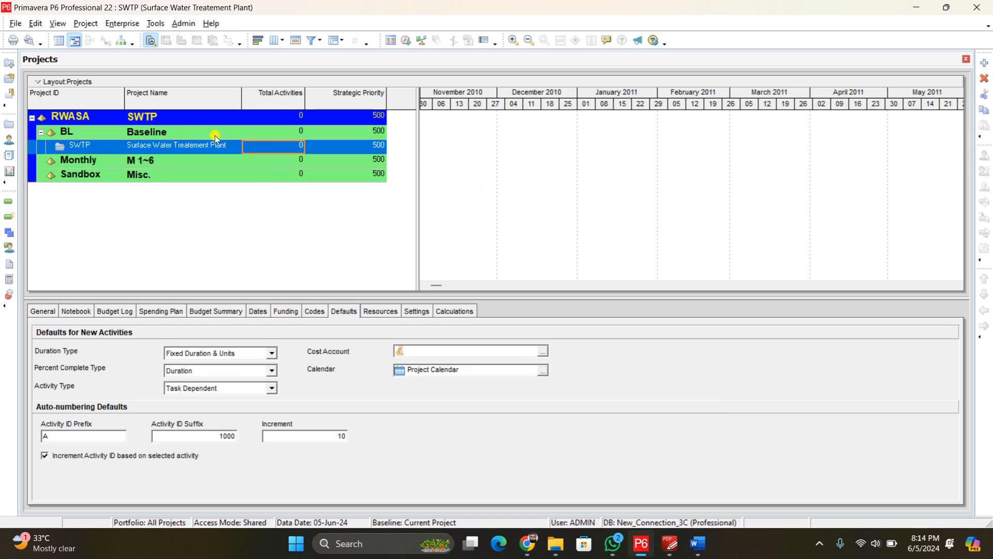
pyautogui.click(8, 233)
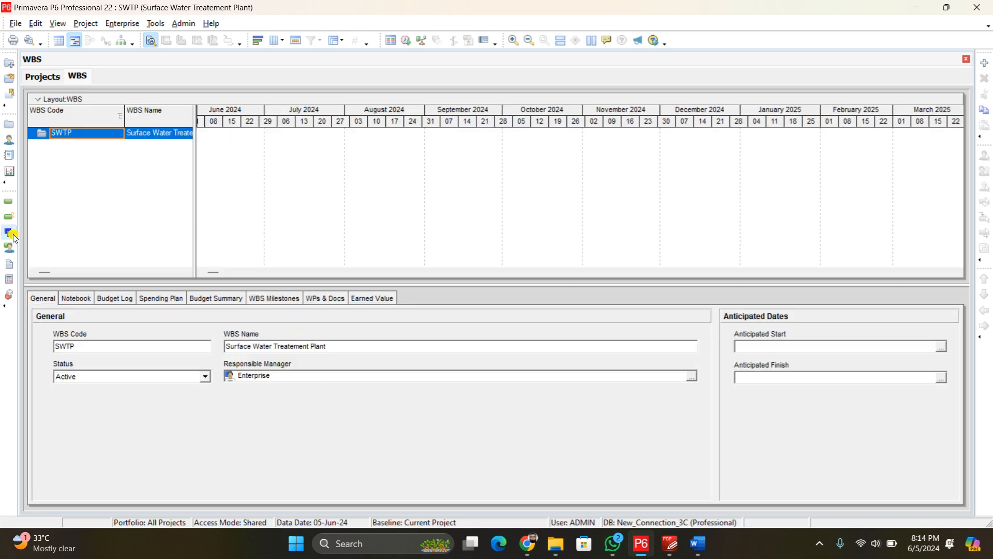
pyautogui.moveTo(195, 202); pyautogui.dragTo(317, 207)
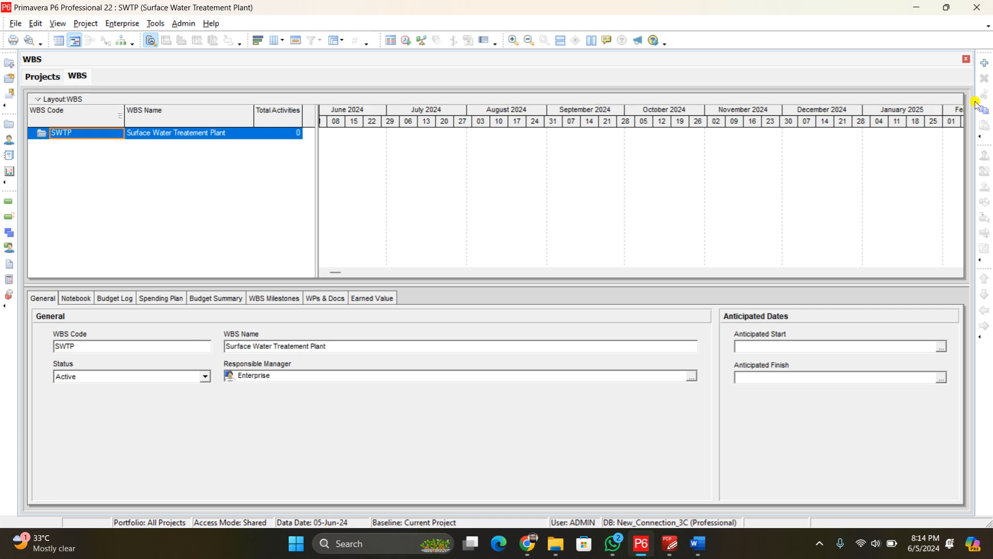
# - Add a WBS element named Milestone under the SWTP project
pyautogui.click(987, 63)
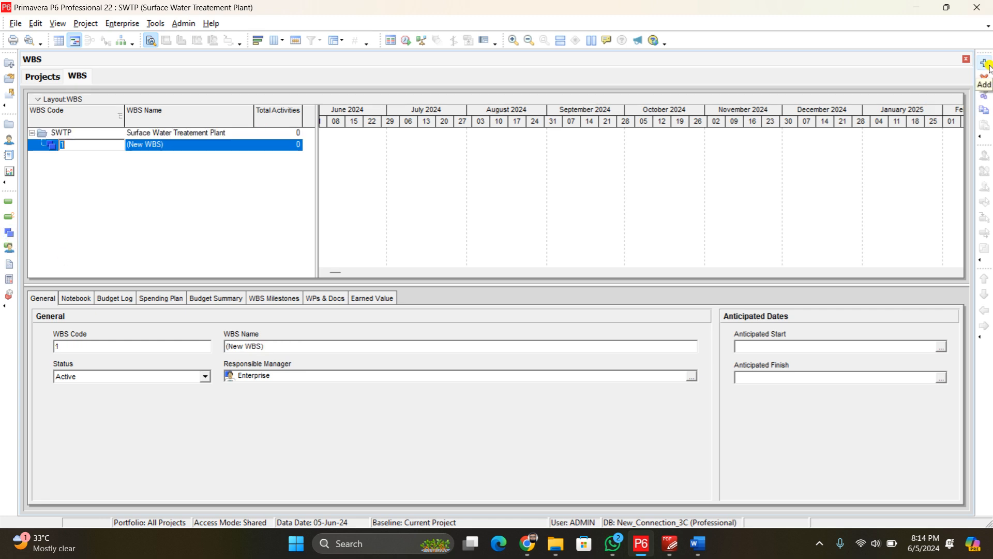
pyautogui.click(232, 148)
pyautogui.click(233, 147)
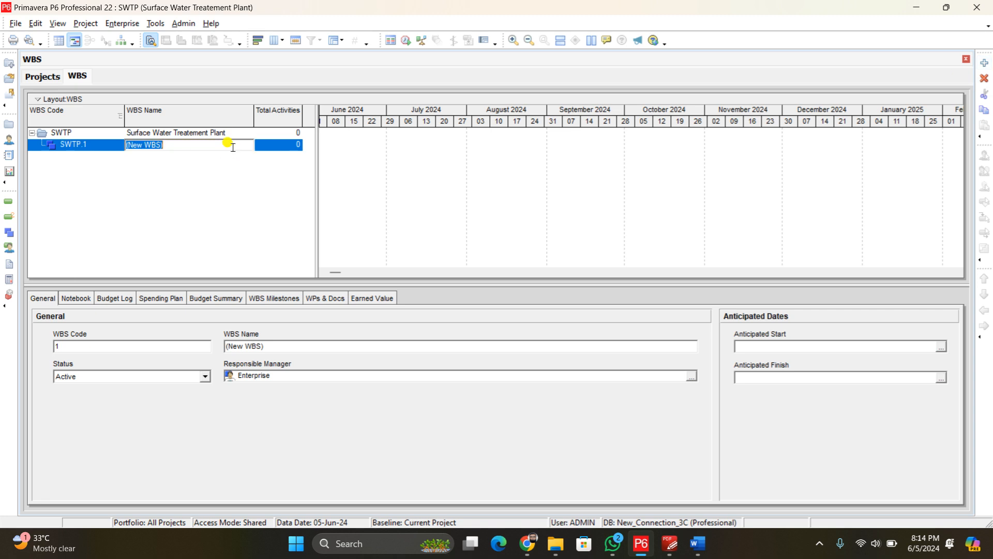
pyautogui.press('BackSpace')
pyautogui.write('Milestone')
pyautogui.press('Return')
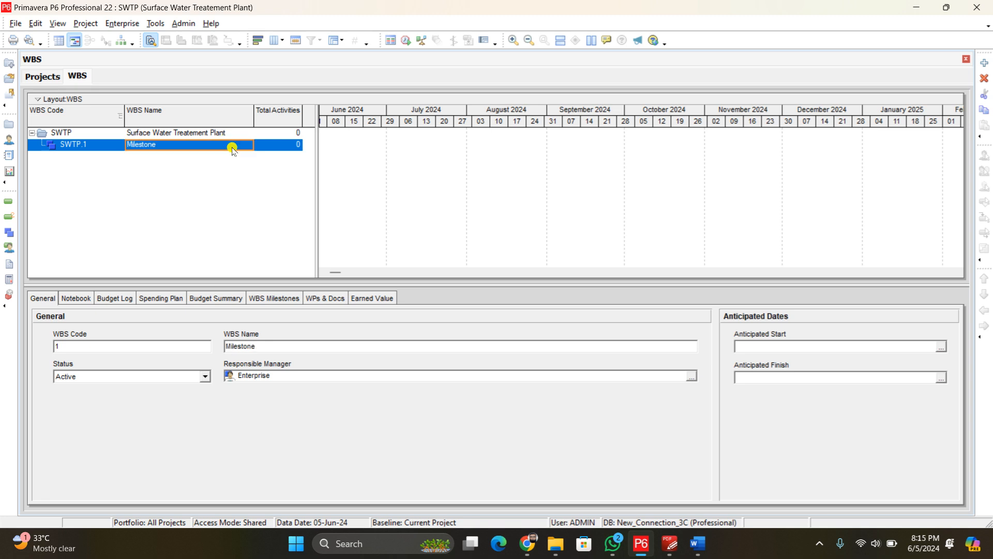
# - Add a WBS element named Site Handover under Milestone
pyautogui.click(985, 62)
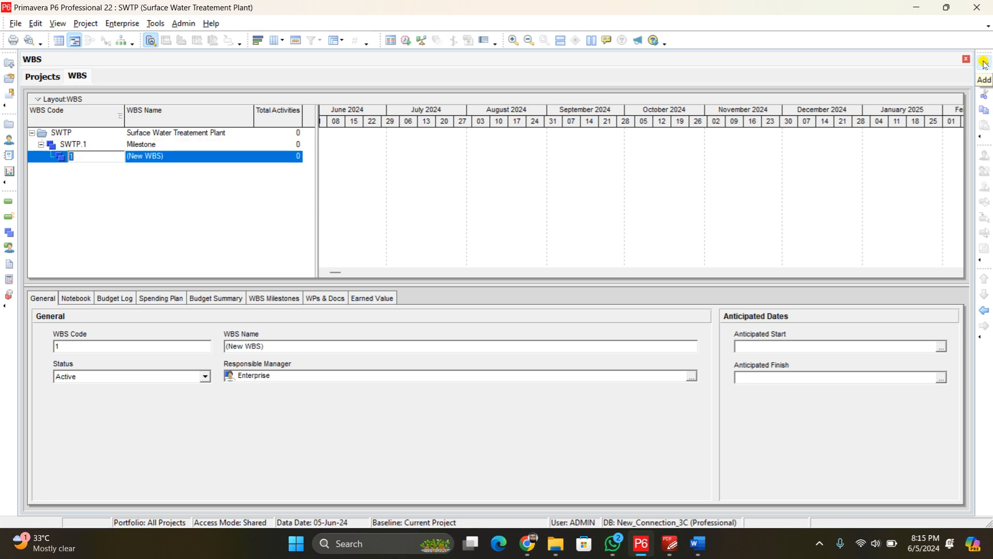
pyautogui.click(189, 158)
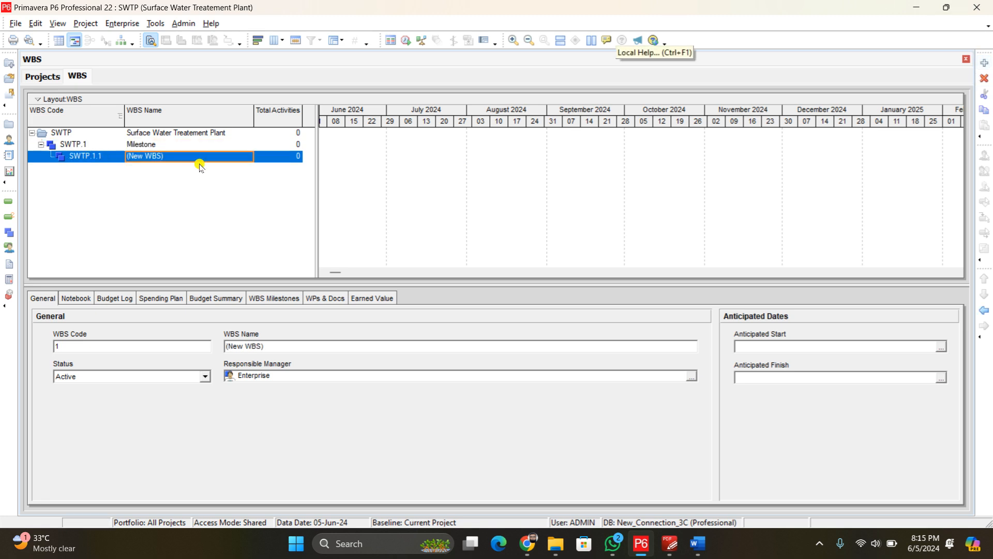
pyautogui.click(201, 156)
pyautogui.write('Site Hanover')
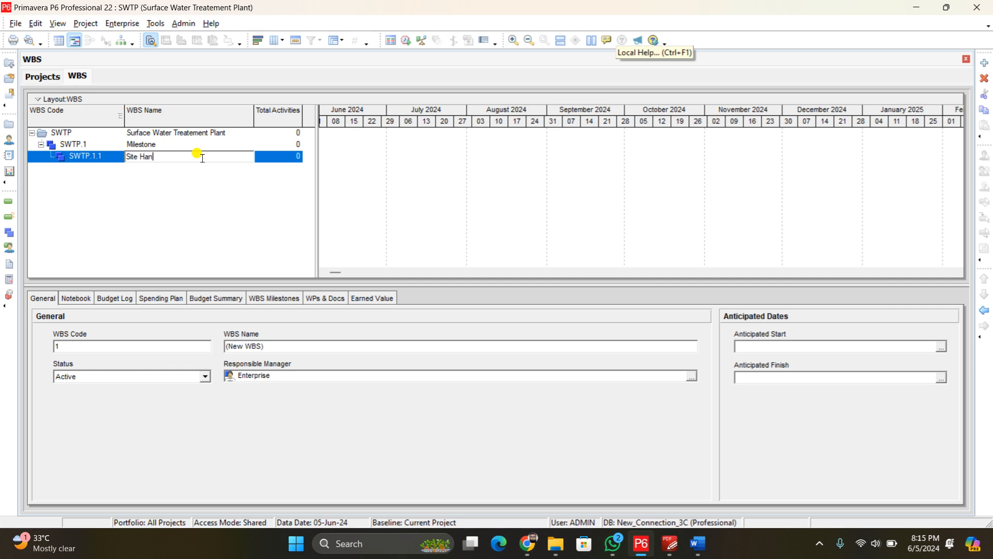
pyautogui.press('BackSpace')
pyautogui.press('BackSpace')
pyautogui.press('BackSpace')
pyautogui.press('BackSpace')
pyautogui.write('dover')
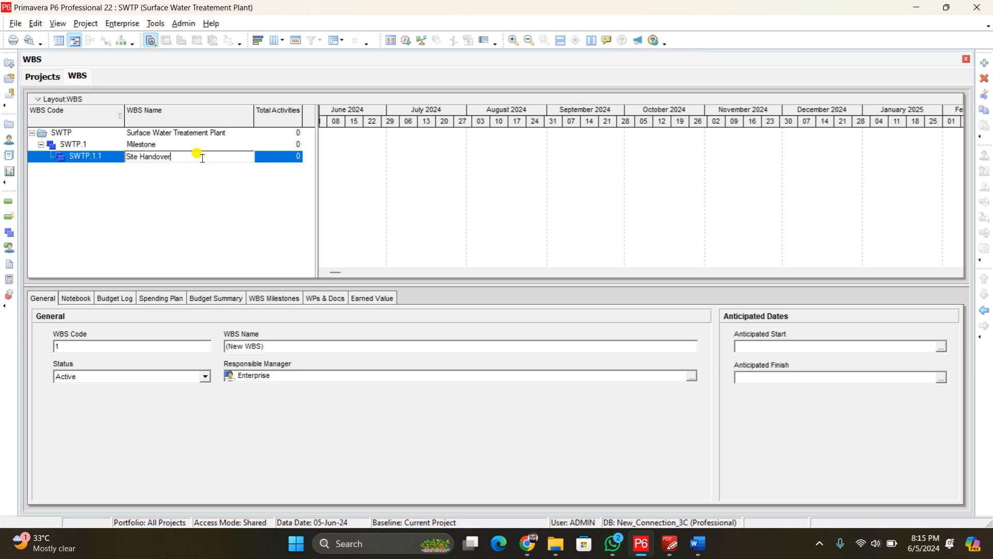
pyautogui.press('Return')
# - Add a WBS element named Intake under Site Handover
pyautogui.press('Insert')
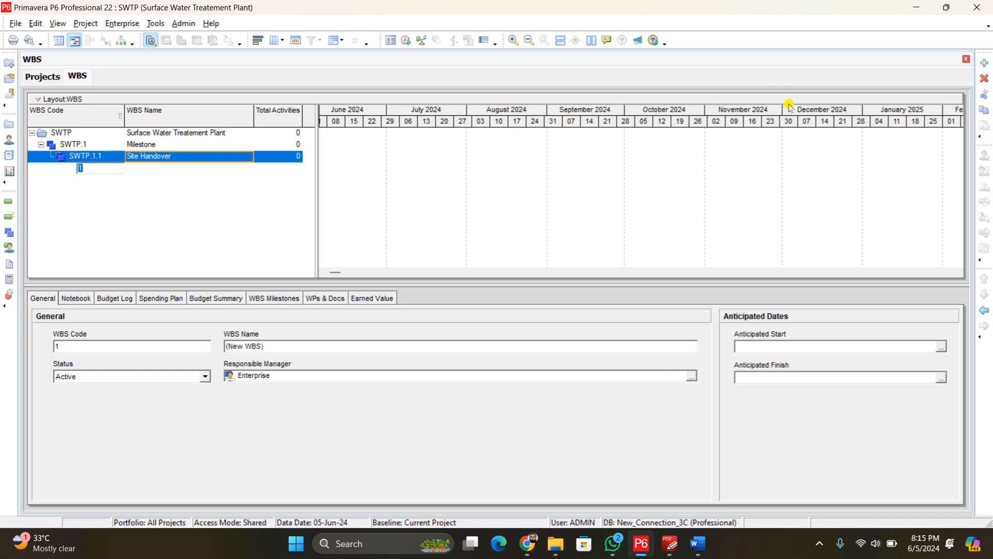
pyautogui.press('Return')
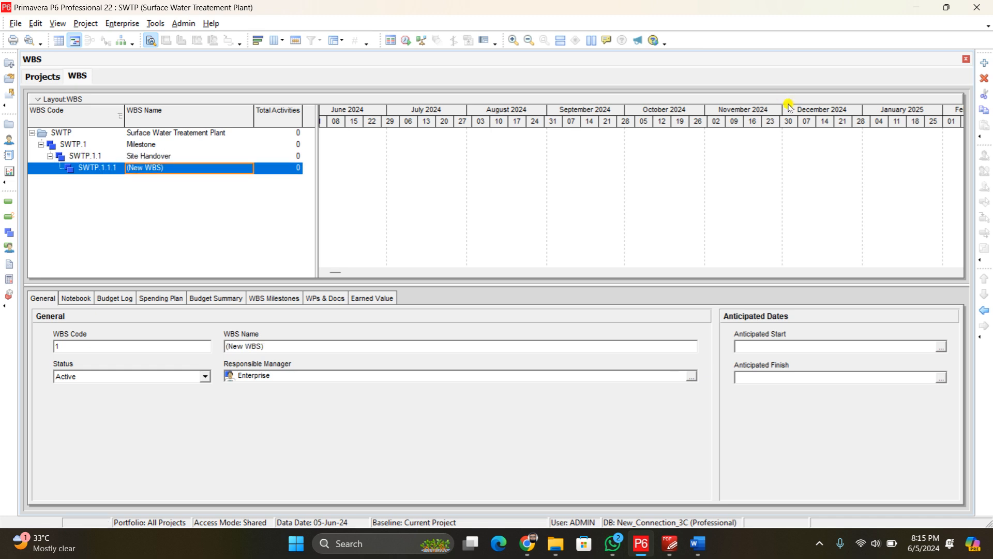
pyautogui.write('Intake')
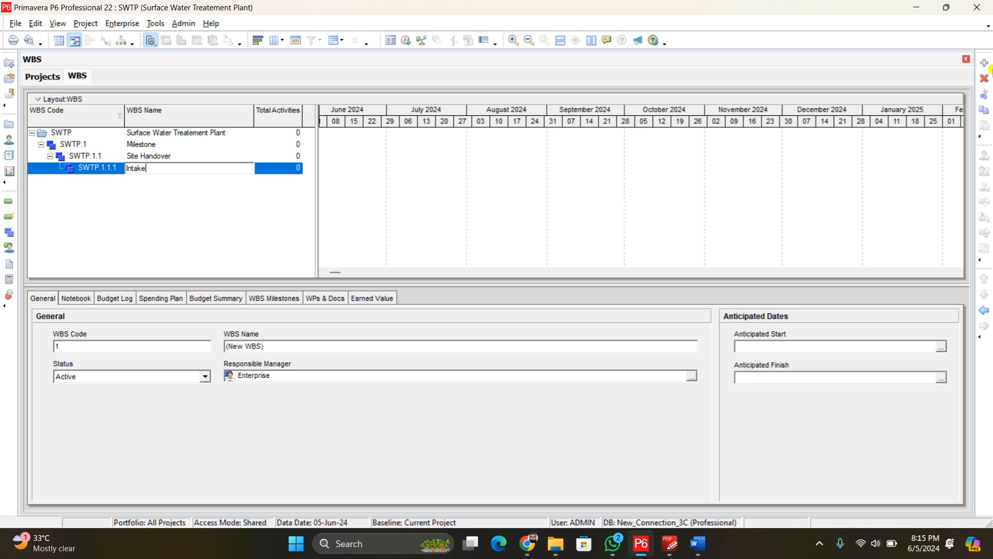
pyautogui.press('Return')
# - Add a WBS element named WTP under Intake
pyautogui.click(988, 66)
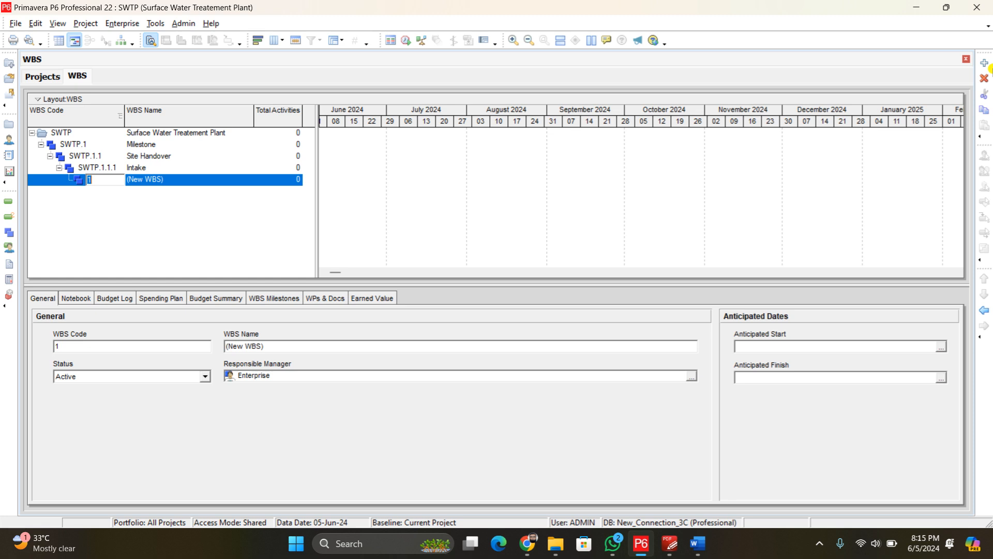
pyautogui.press('Tab')
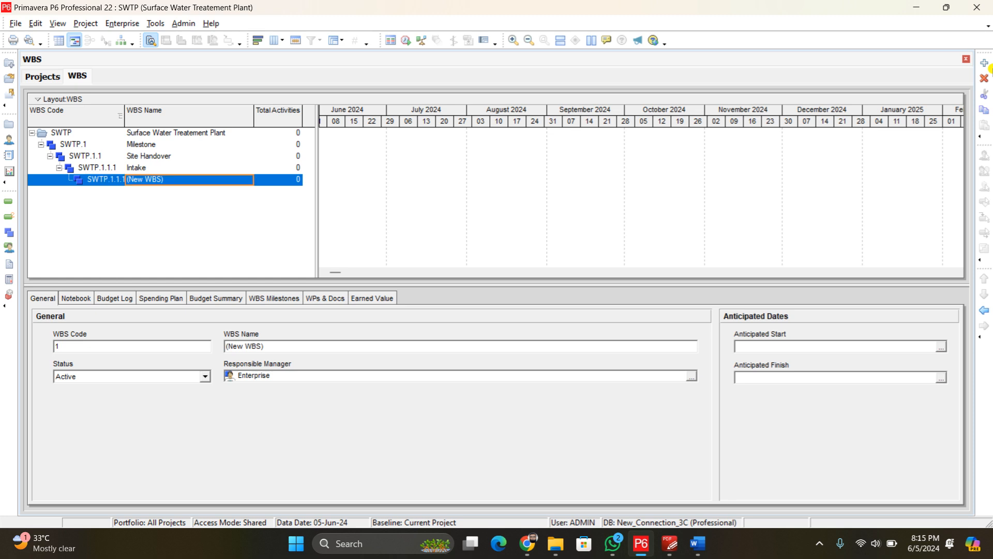
pyautogui.write('BP')
pyautogui.press('BackSpace')
pyautogui.press('BackSpace')
pyautogui.write('WTP')
pyautogui.press('Return')
# - Add a WBS element named BPS under WTP, plus a new unnamed WBS element beneath BPS
pyautogui.click(988, 64)
pyautogui.press('Tab')
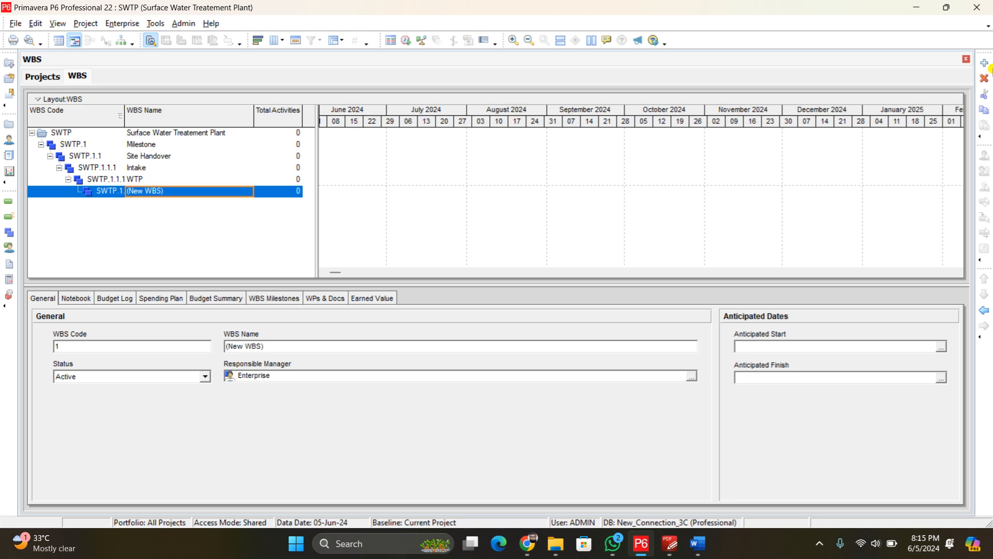
pyautogui.write('BPS')
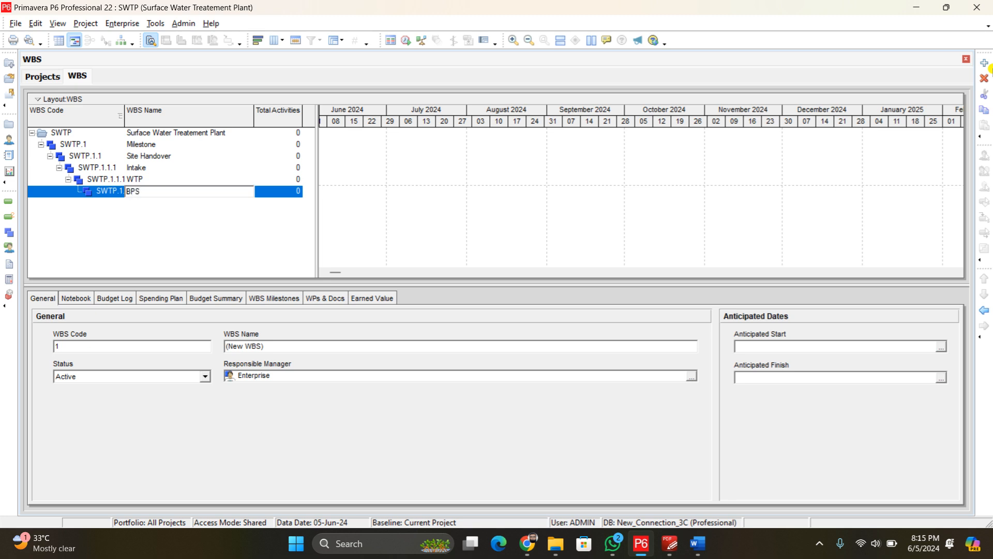
pyautogui.press('Return')
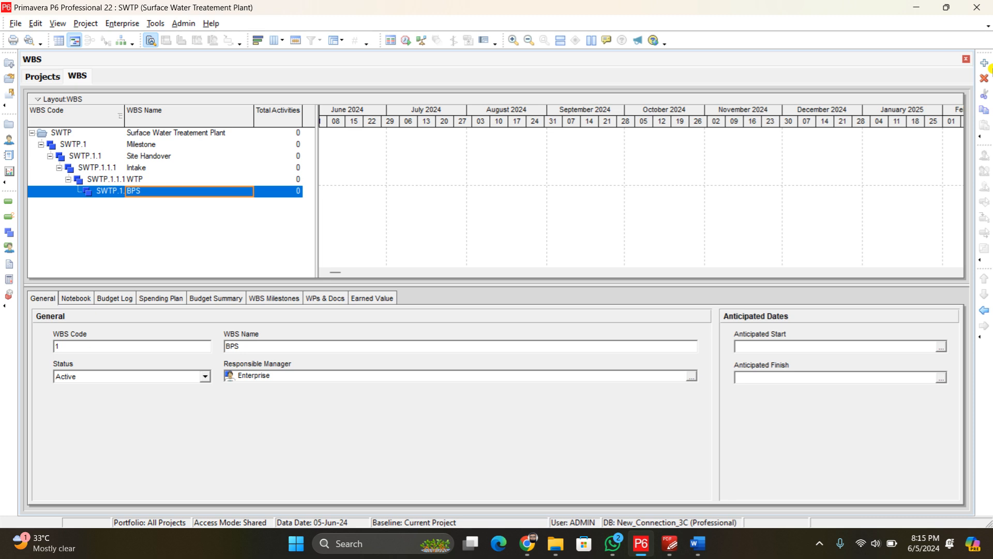
pyautogui.click(986, 63)
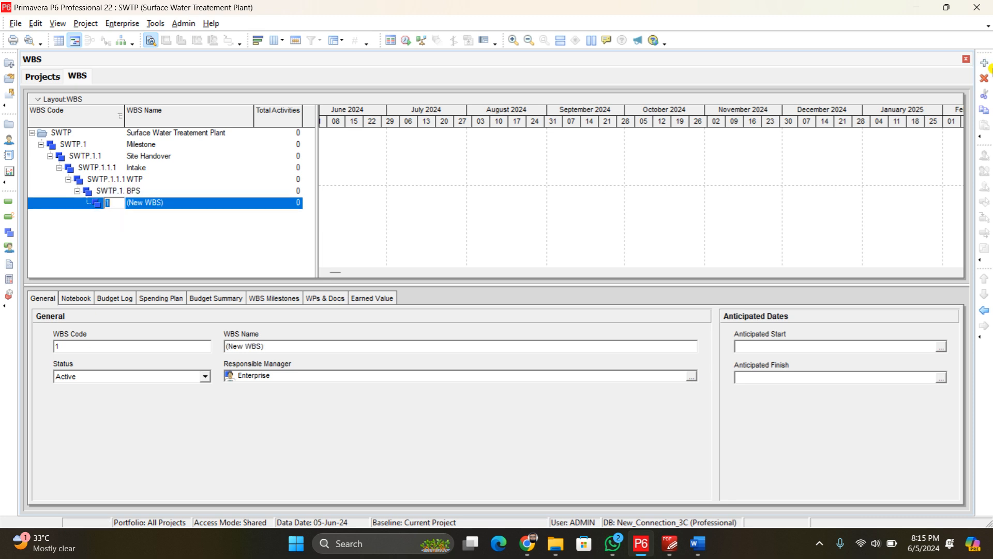
pyautogui.write('Districution Line')
pyautogui.press('BackSpace')
pyautogui.press('BackSpace')
pyautogui.press('BackSpace')
pyautogui.press('BackSpace')
pyautogui.press('BackSpace')
pyautogui.press('BackSpace')
pyautogui.press('BackSpace')
pyautogui.press('BackSpace')
pyautogui.press('BackSpace')
pyautogui.press('BackSpace')
pyautogui.press('BackSpace')
pyautogui.press('BackSpace')
pyautogui.press('BackSpace')
pyautogui.press('BackSpace')
pyautogui.press('BackSpace')
pyautogui.press('BackSpace')
pyautogui.press('BackSpace')
# - Name the new WBS element under BPS Distribution Line, keeping its default code
pyautogui.press('Tab')
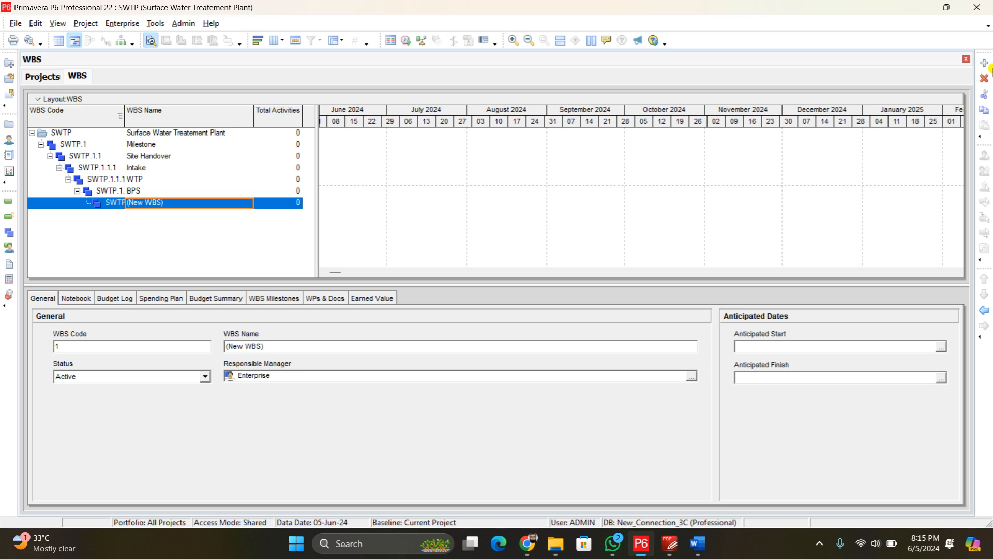
pyautogui.write('Distribution Line')
pyautogui.press('Return')
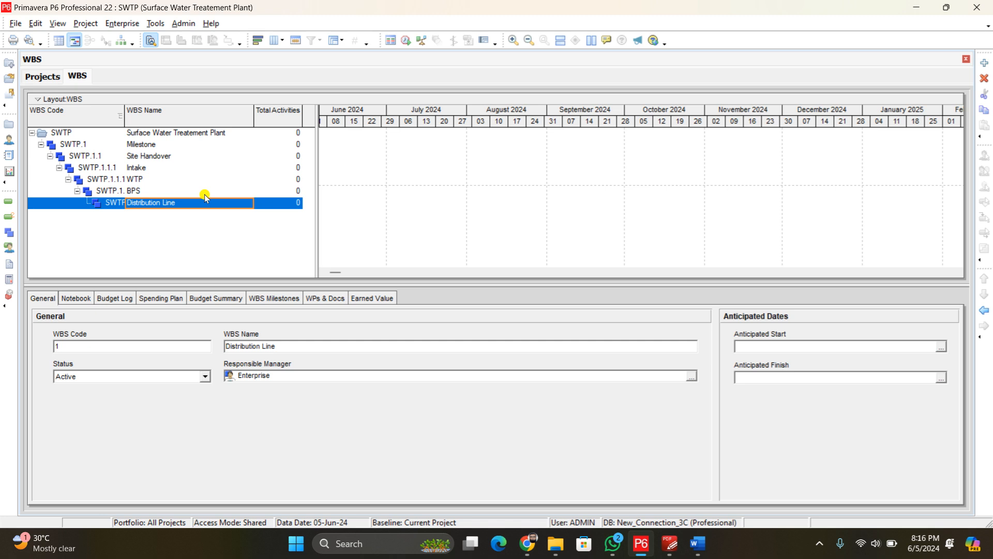
pyautogui.click(107, 169)
pyautogui.click(108, 171)
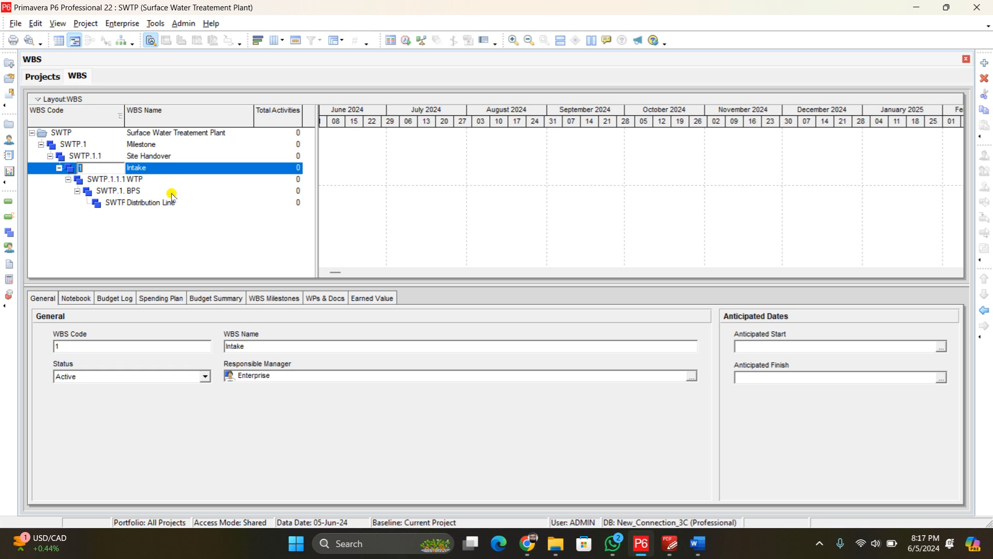
pyautogui.click(176, 224)
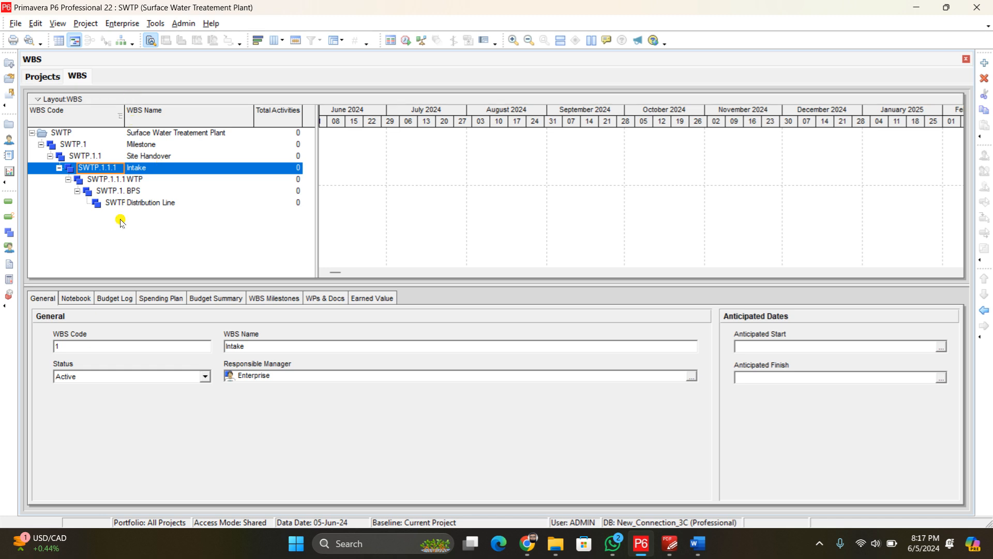
pyautogui.click(612, 543)
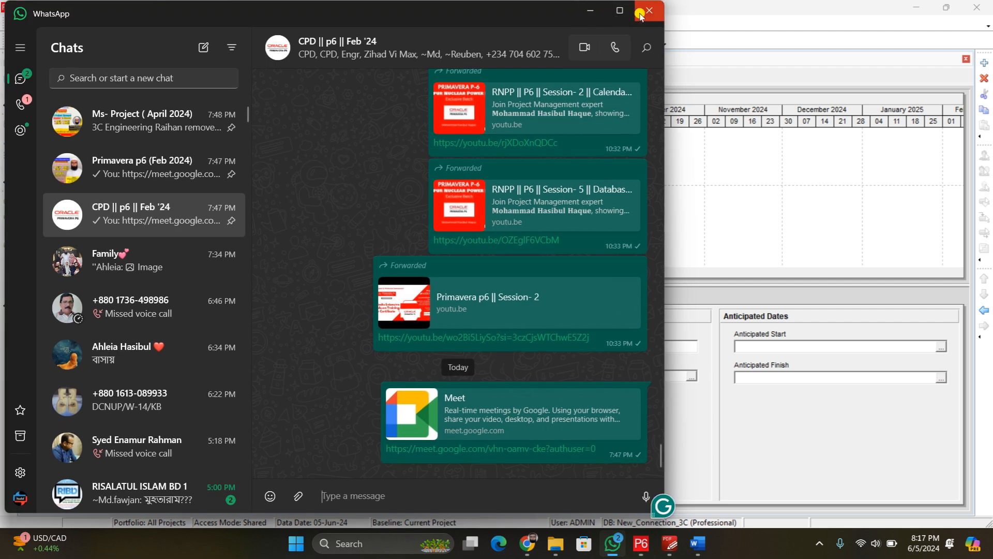
pyautogui.click(649, 11)
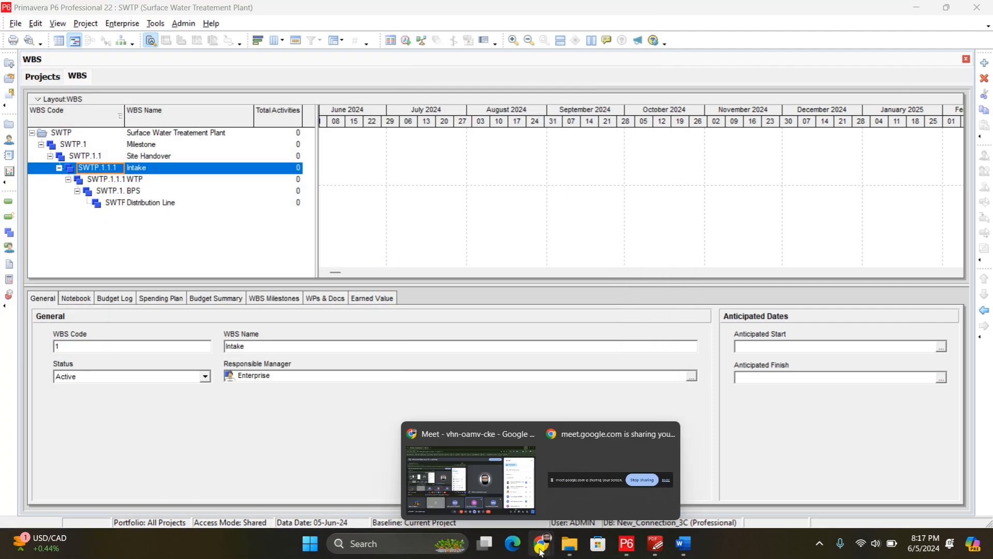
pyautogui.click(162, 243)
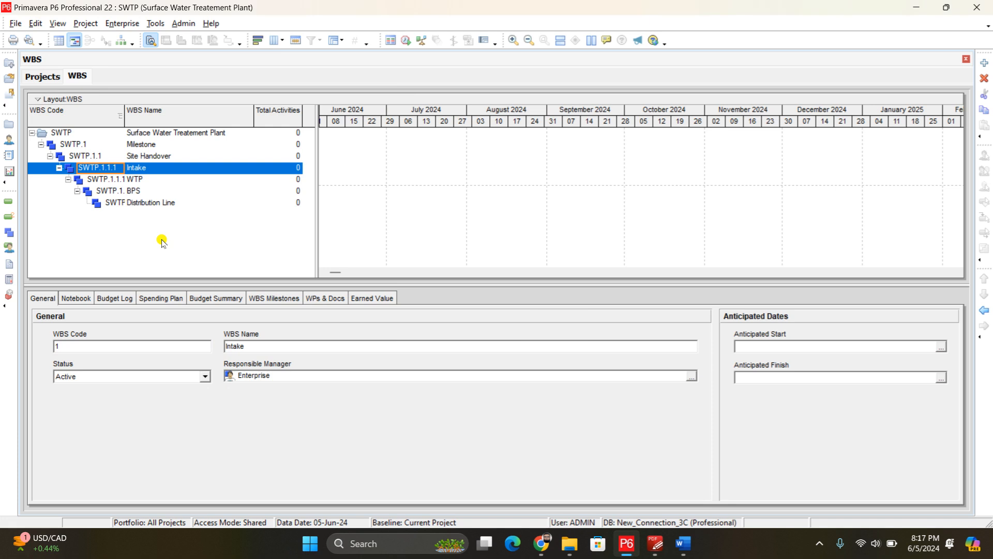
# - Outdent the Site Handover and Intake WBS elements one after the other to the same level as Milestone
pyautogui.click(194, 180)
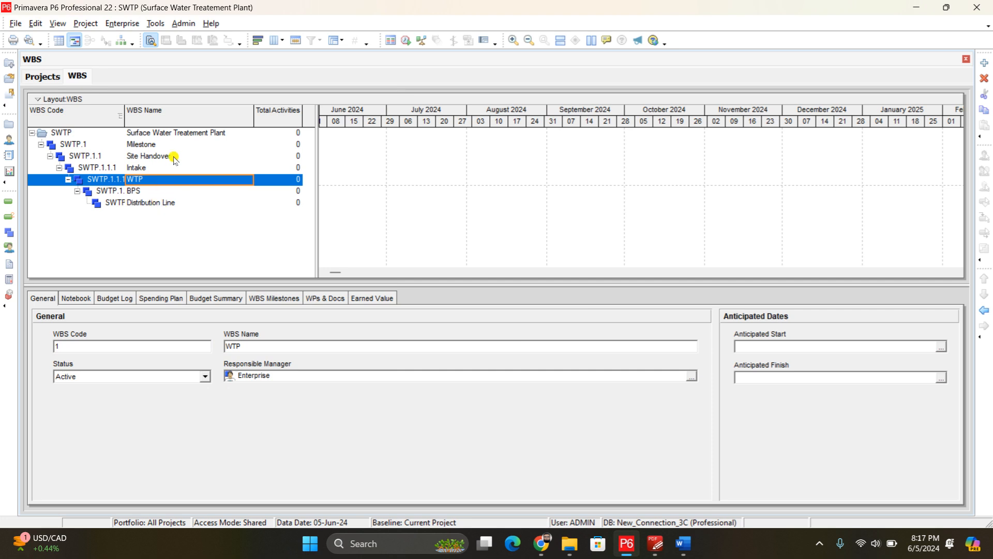
pyautogui.click(84, 145)
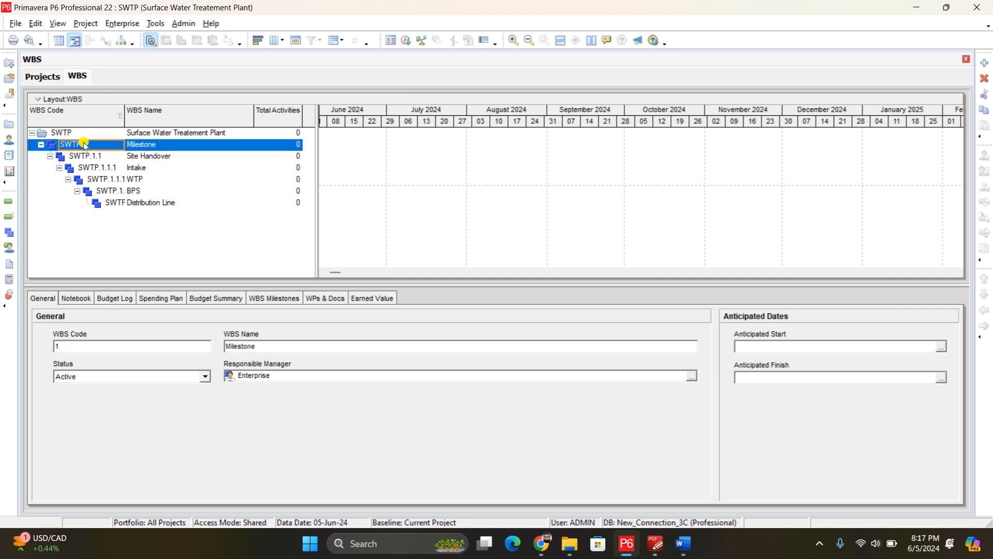
pyautogui.click(179, 156)
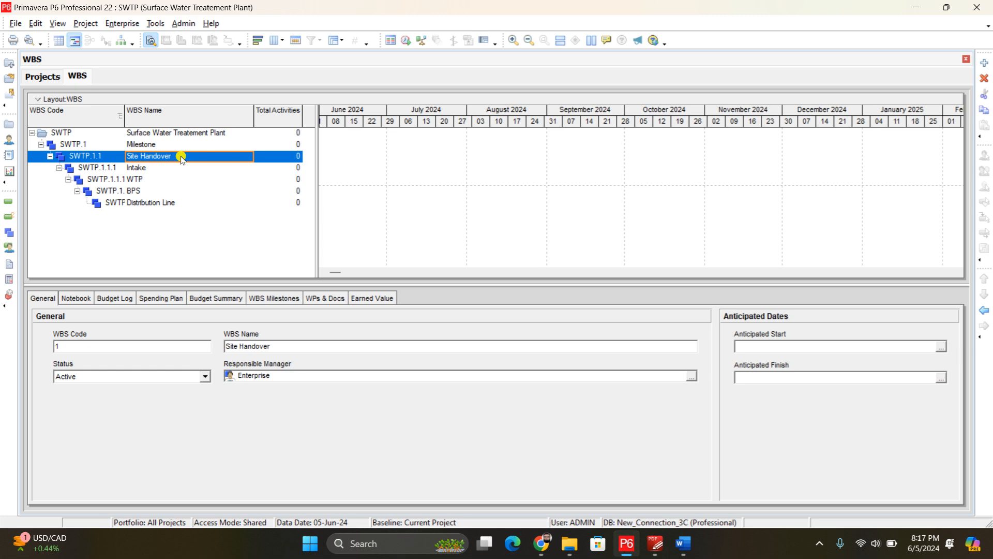
pyautogui.click(986, 312)
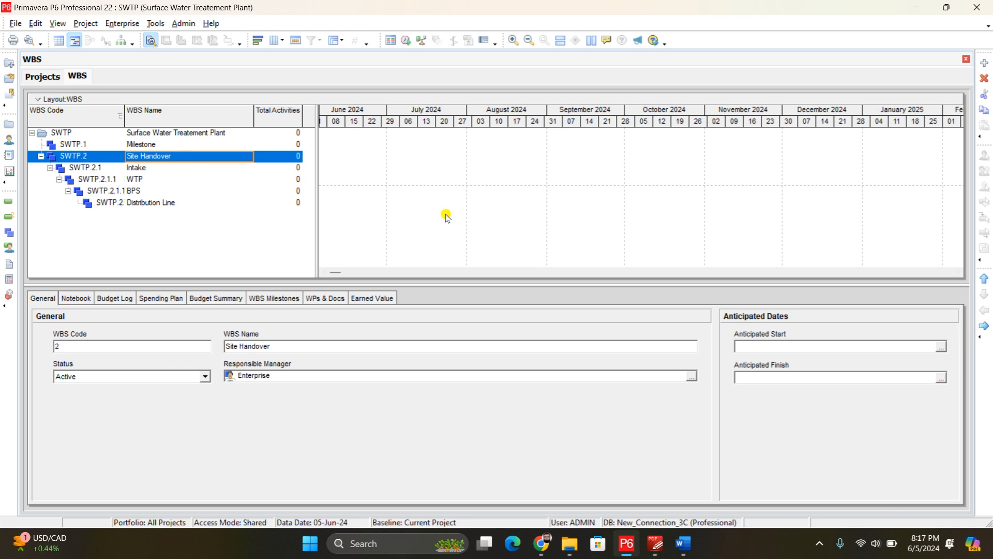
pyautogui.click(237, 167)
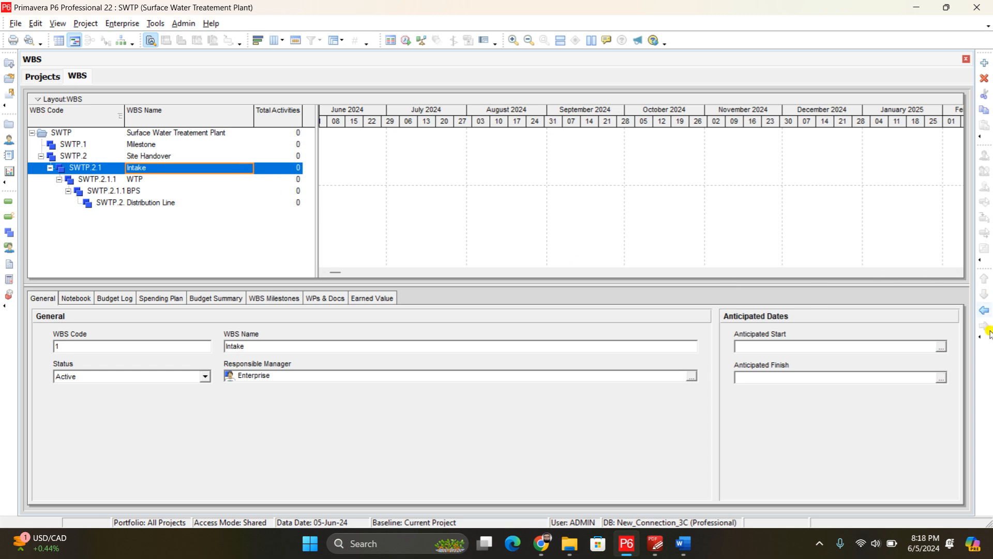
pyautogui.click(985, 311)
# - Outdent the WTP, BPS and Distribution Line WBS elements one after the other to the same level as Milestone
pyautogui.click(197, 181)
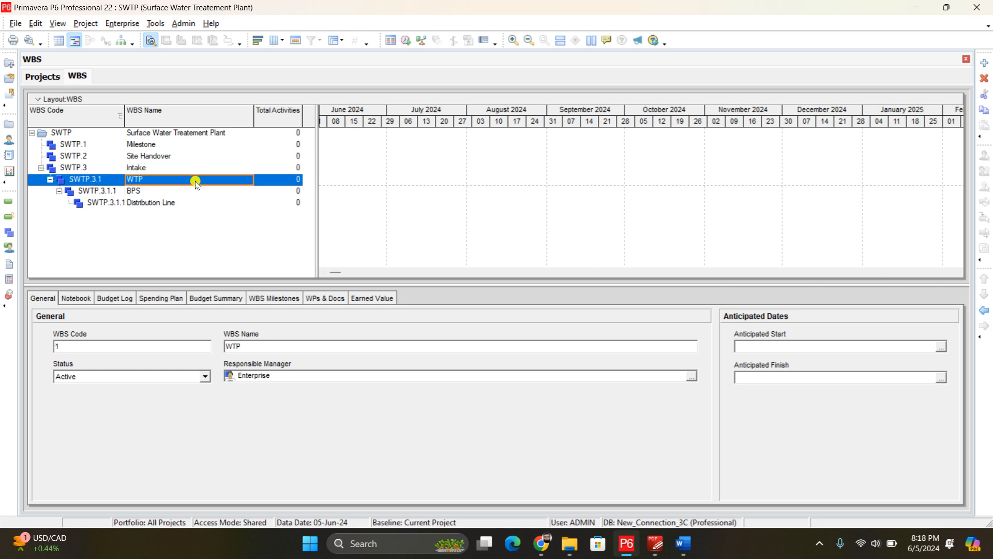
pyautogui.click(981, 312)
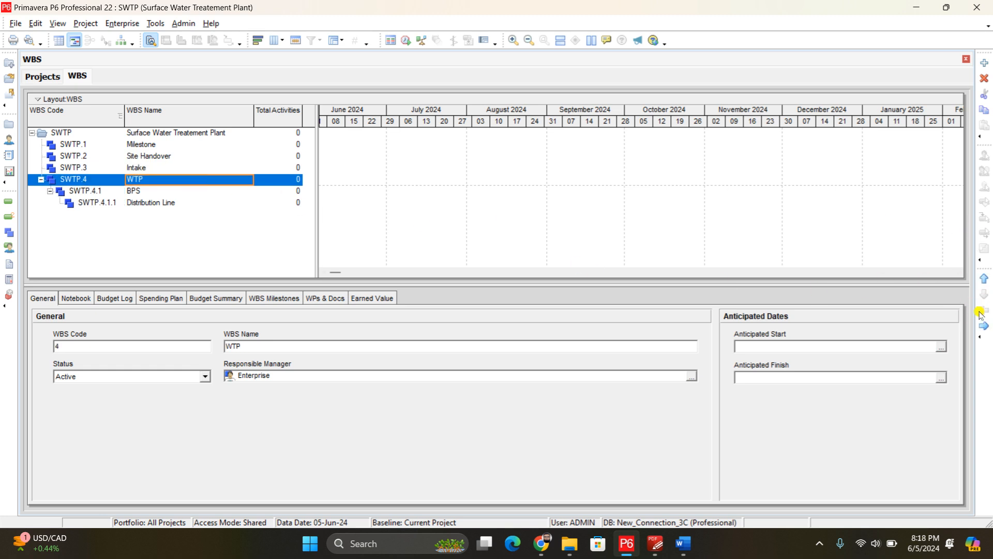
pyautogui.click(222, 189)
pyautogui.click(984, 310)
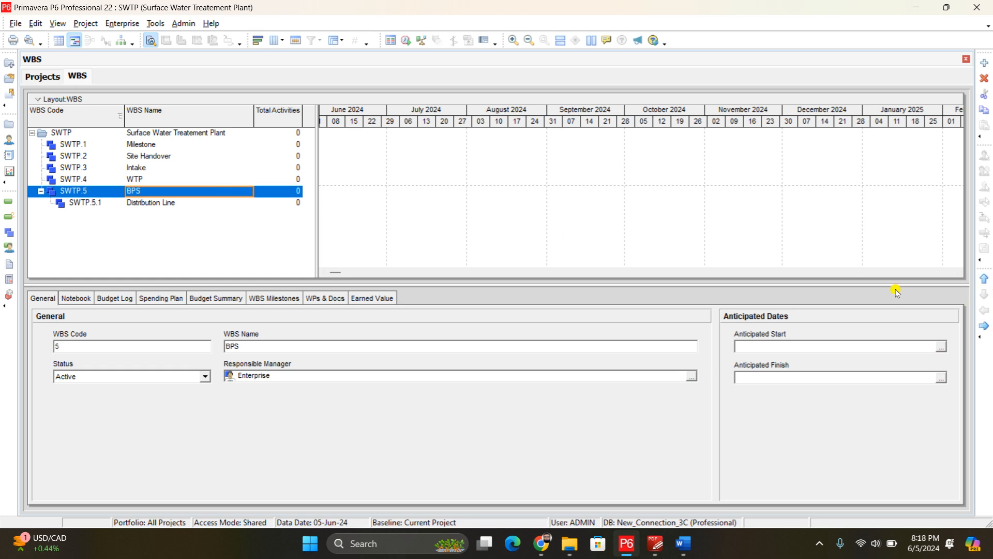
pyautogui.click(200, 202)
pyautogui.click(984, 311)
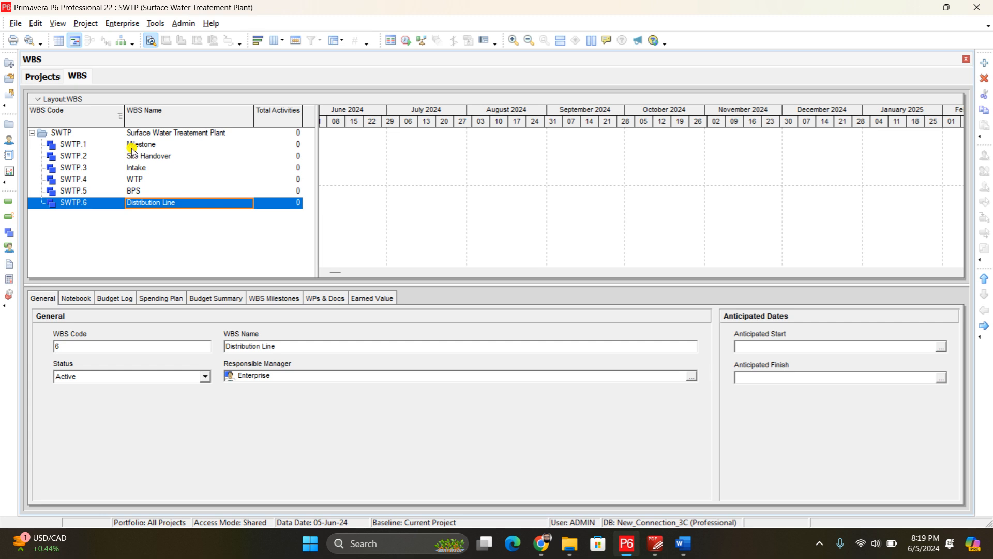
# - Compare how the SWTP project and its WBS elements appear in the Activities, Projects and WBS views, ending in the Activities view
pyautogui.click(7, 205)
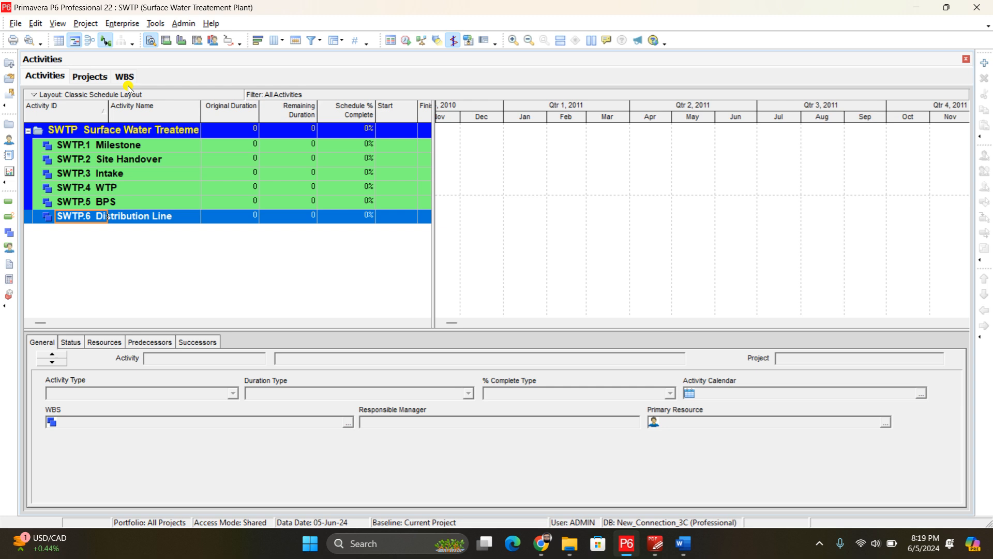
pyautogui.click(83, 78)
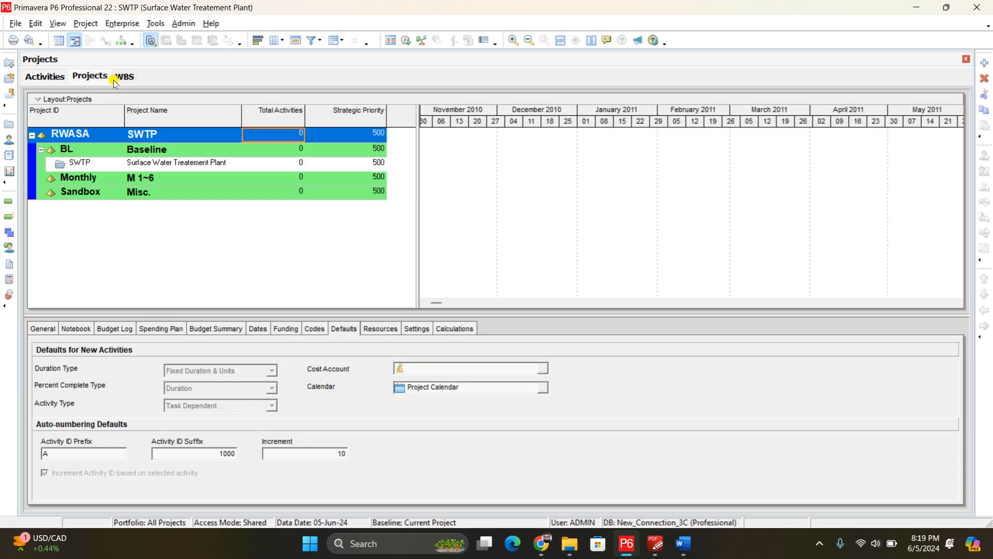
pyautogui.click(52, 78)
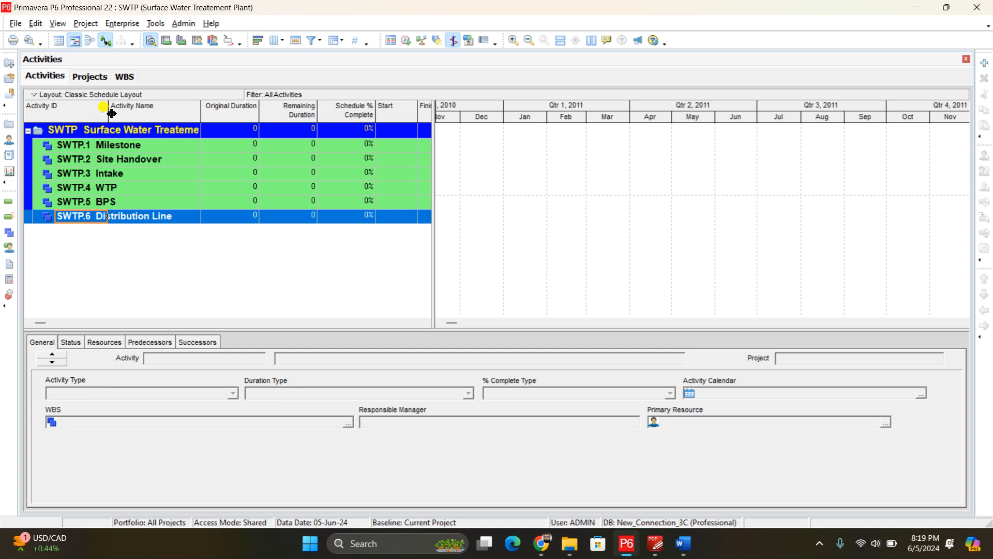
pyautogui.click(119, 78)
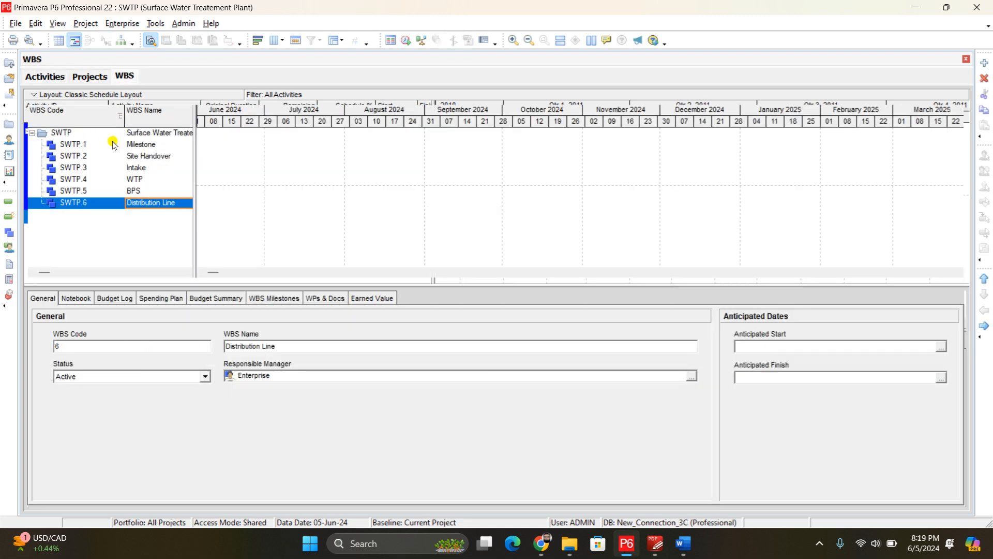
pyautogui.click(112, 145)
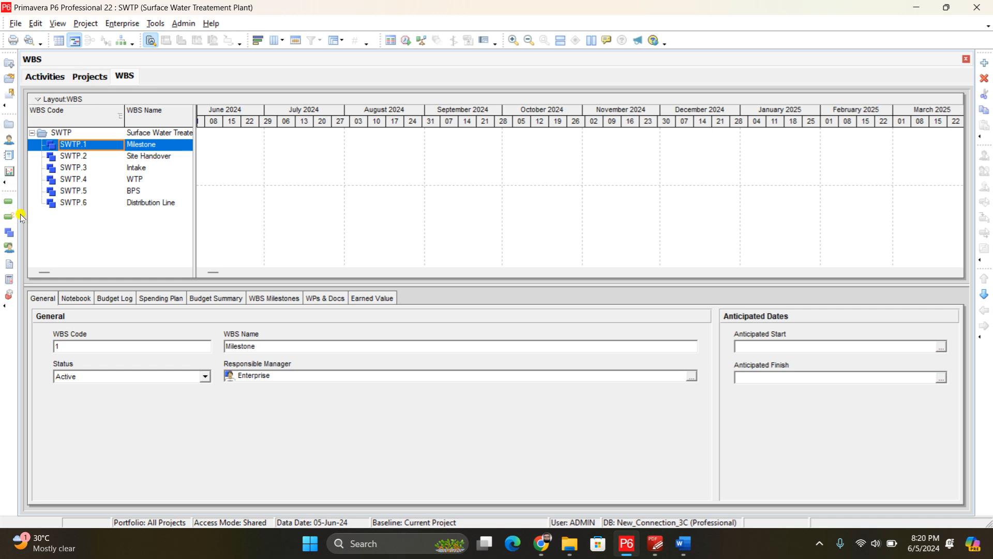
pyautogui.click(11, 201)
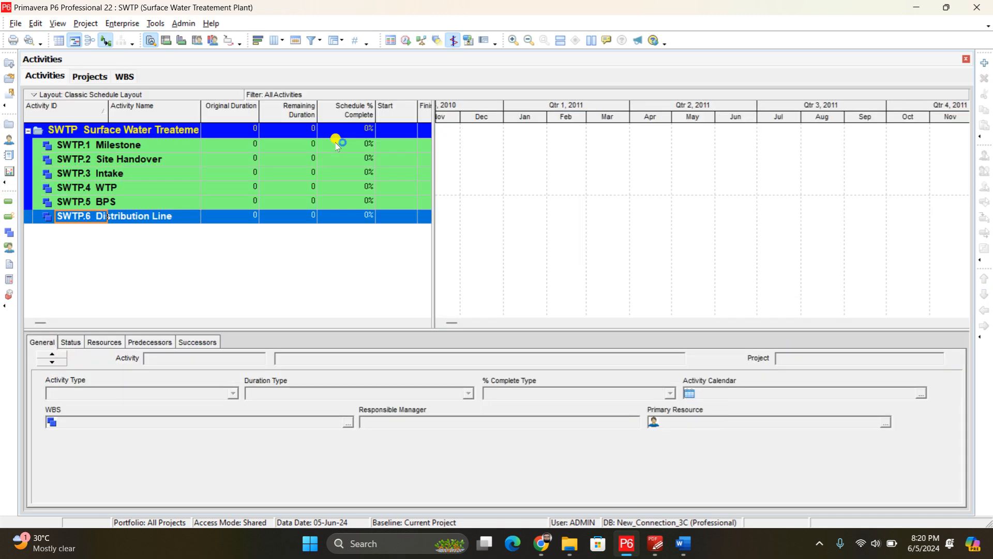
pyautogui.click(153, 173)
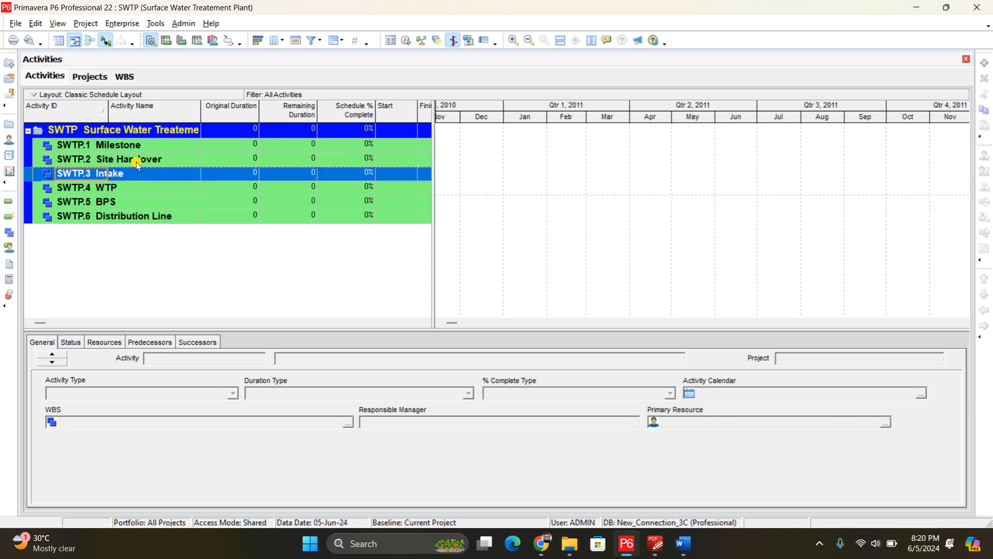
pyautogui.click(141, 130)
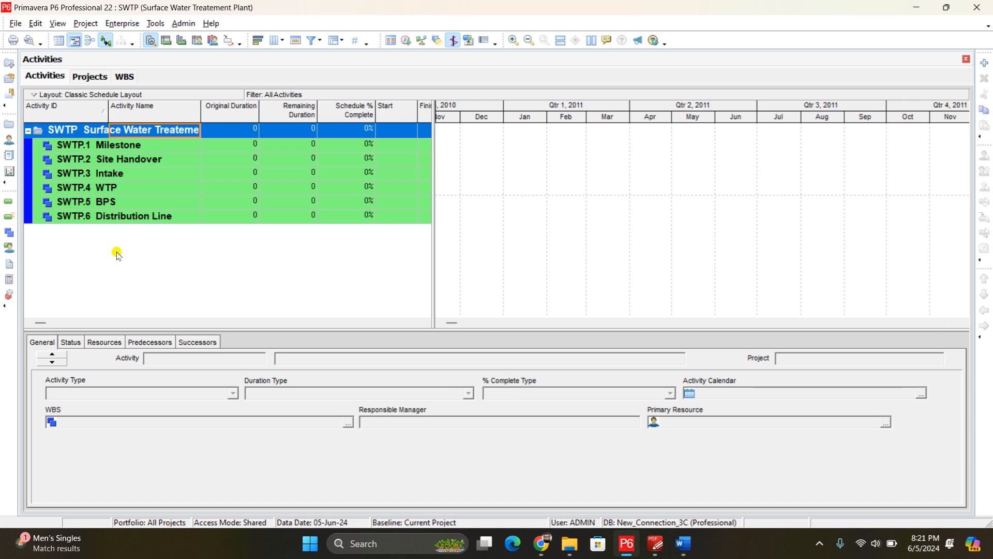
# - Add an activity named Project kickoff under the Milestone WBS element, keeping the default activity ID
pyautogui.click(79, 146)
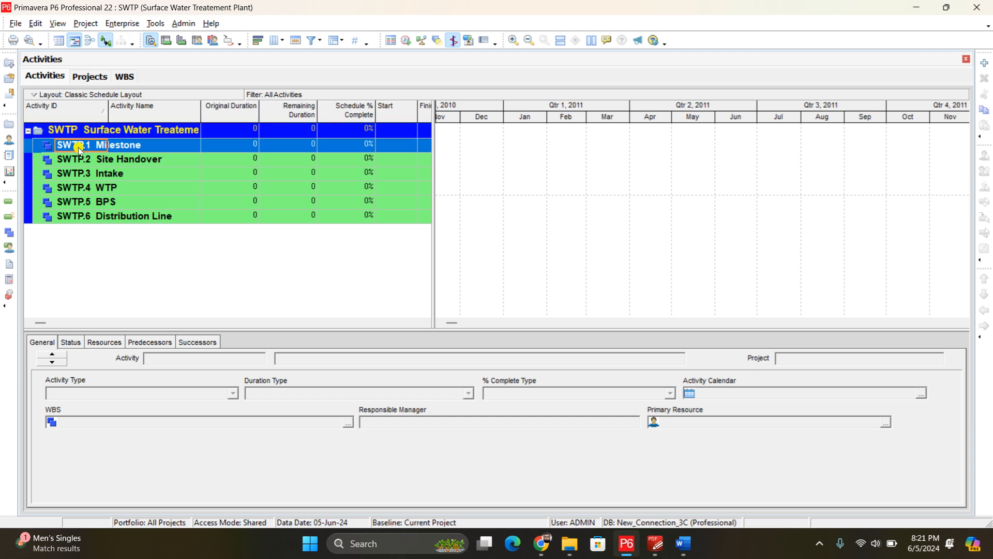
pyautogui.click(985, 63)
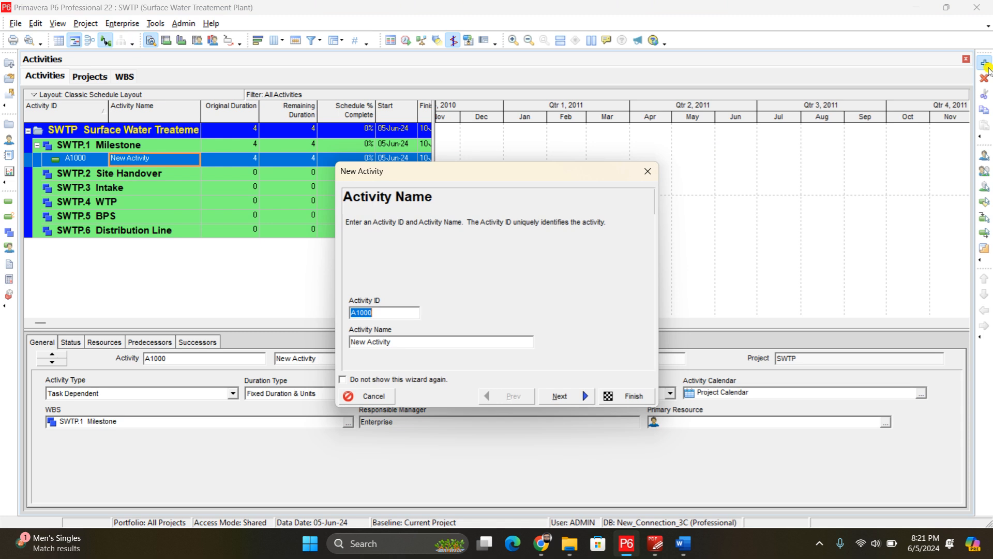
pyautogui.click(413, 337)
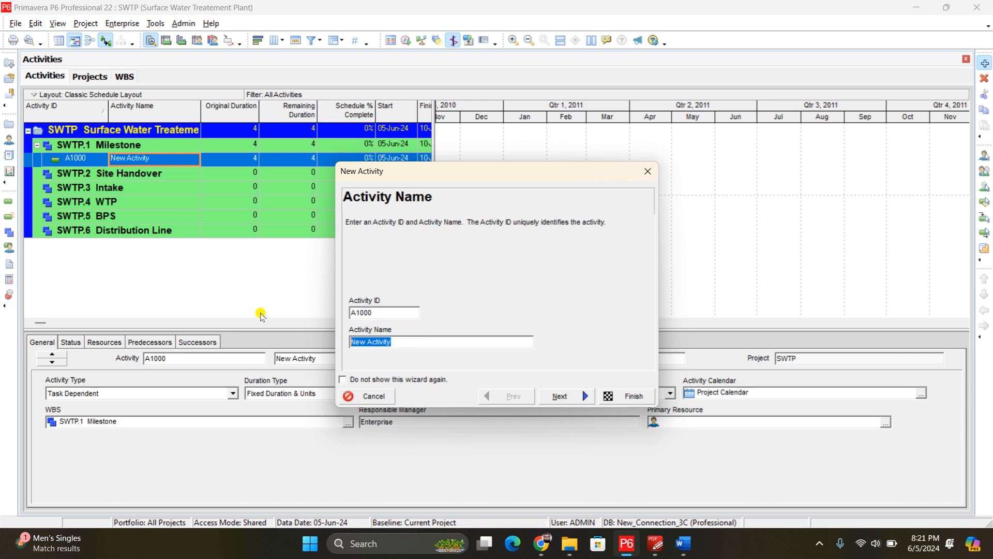
pyautogui.write('Project kickoff')
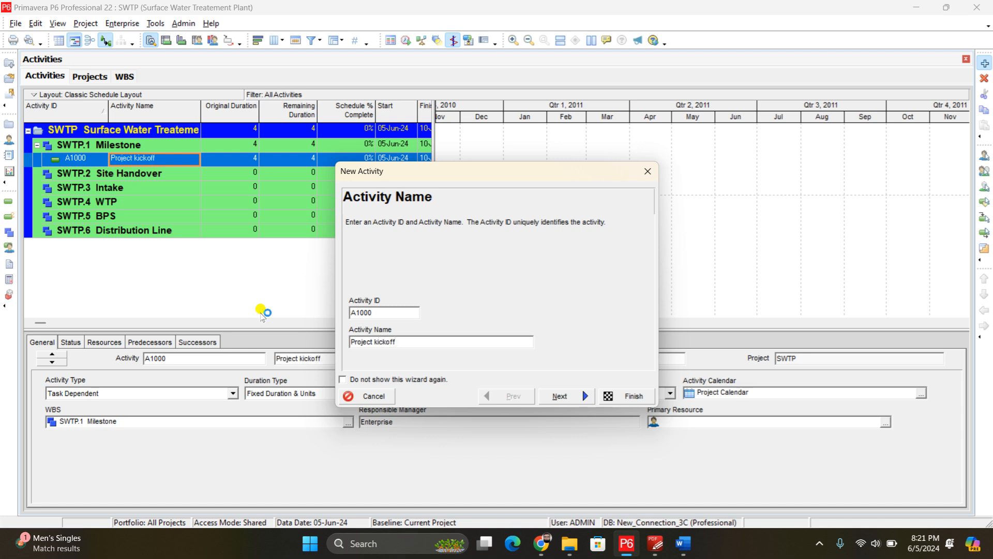
pyautogui.click(610, 398)
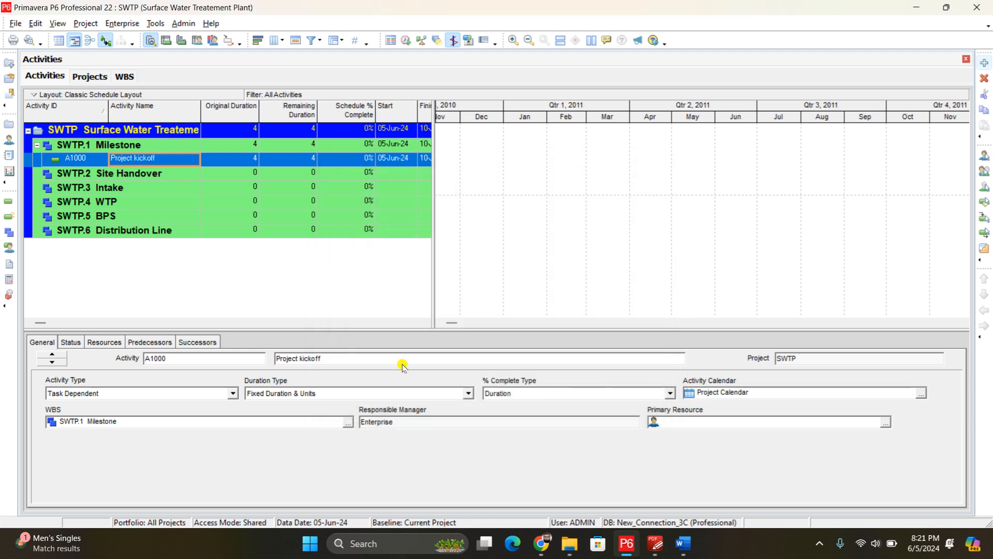
# - Add two more activities under Milestone named Intake Completion and WTP Completion
pyautogui.click(985, 63)
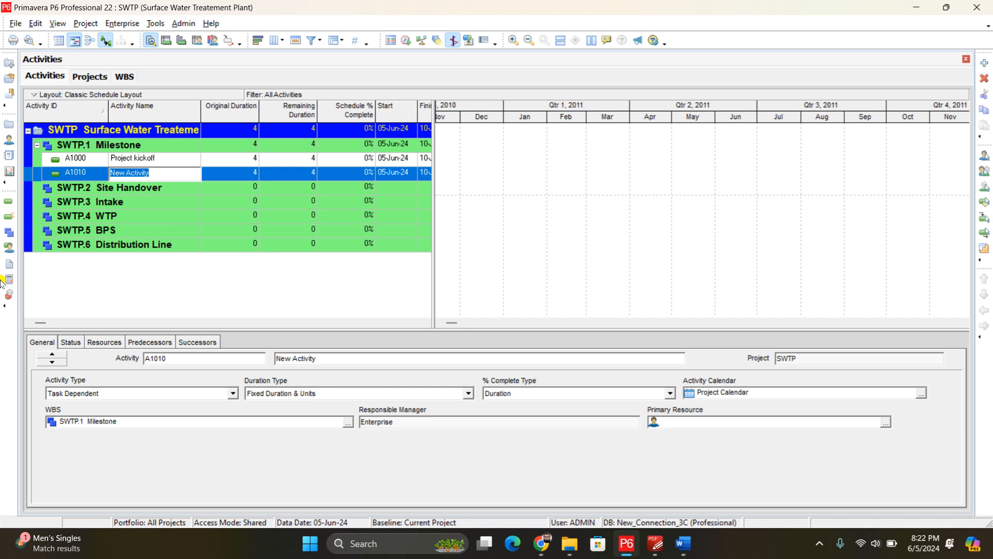
pyautogui.press('BackSpace')
pyautogui.write('Ina')
pyautogui.press('BackSpace')
pyautogui.write('take Completion')
pyautogui.press('Return')
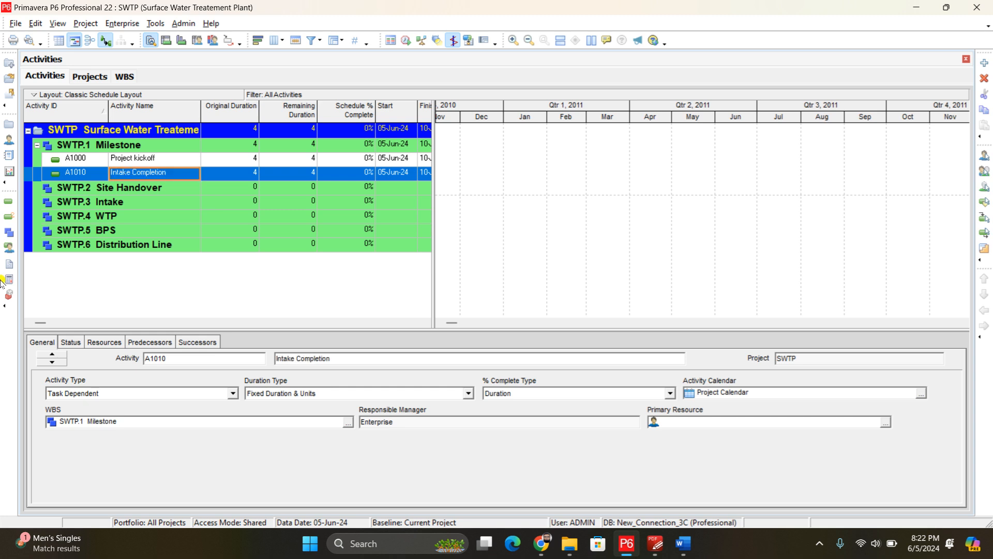
pyautogui.press('Insert')
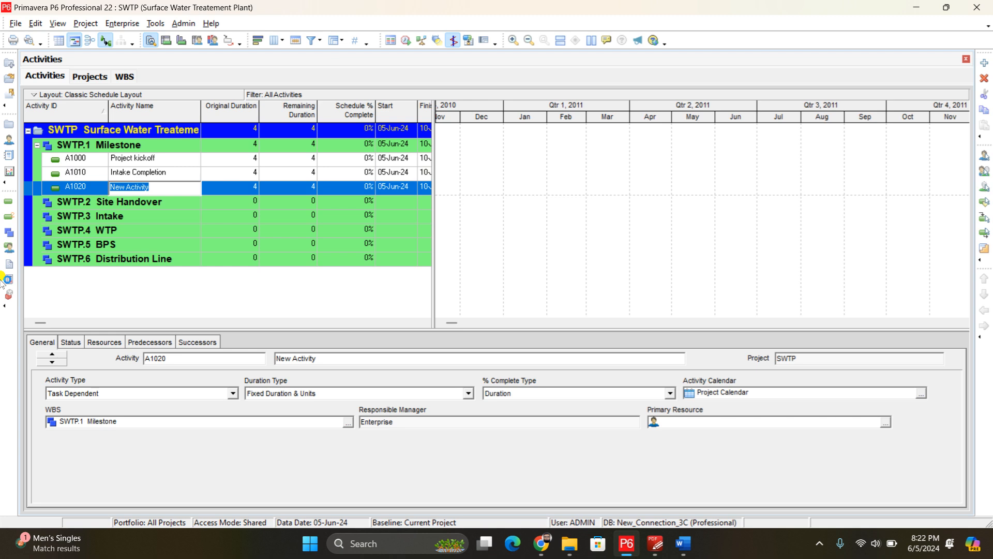
pyautogui.write('WTP Completion')
pyautogui.press('Return')
# - Add an activity named BPS Completion under Milestone, with a capital C in Completion
pyautogui.press('Insert')
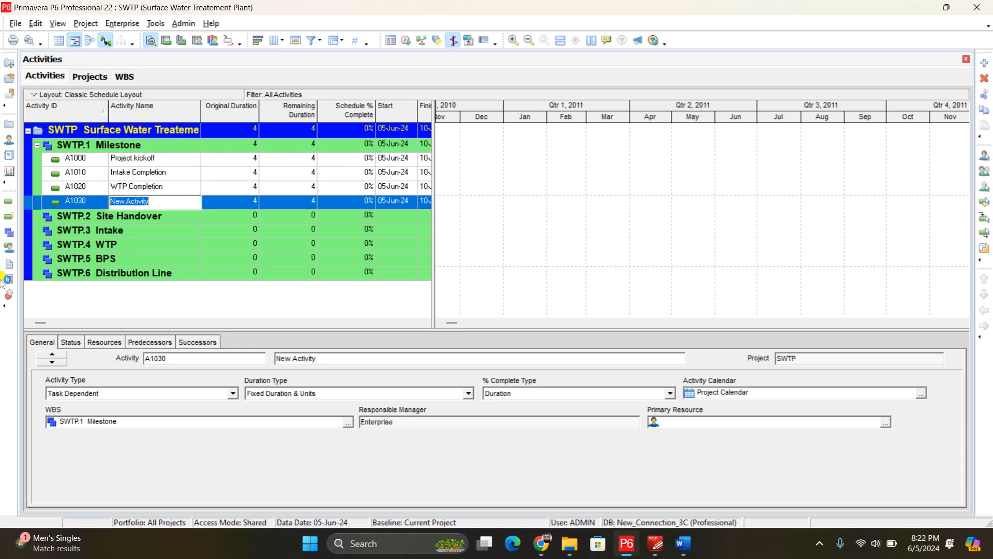
pyautogui.write('BPS completion')
pyautogui.press('Return')
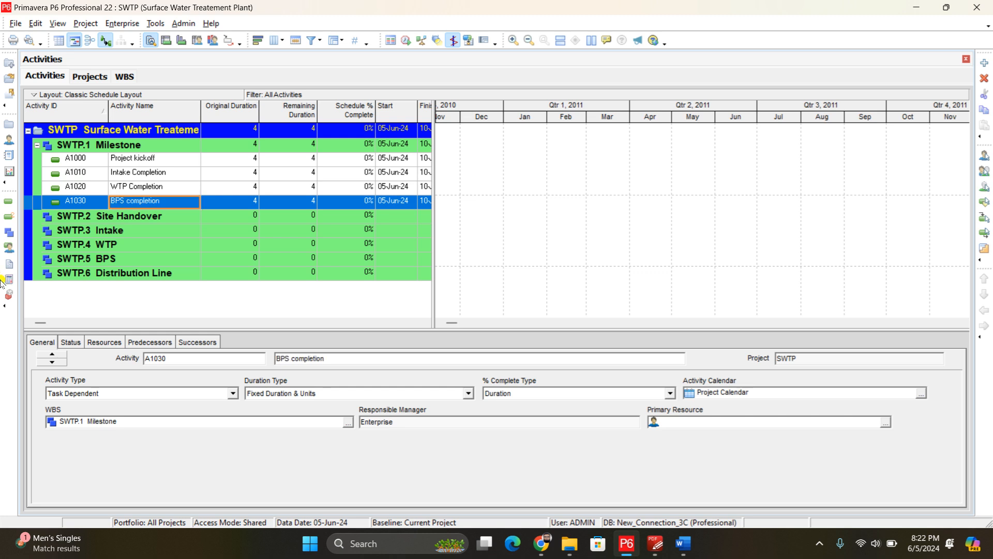
pyautogui.click(138, 204)
pyautogui.moveTo(132, 202); pyautogui.dragTo(129, 202)
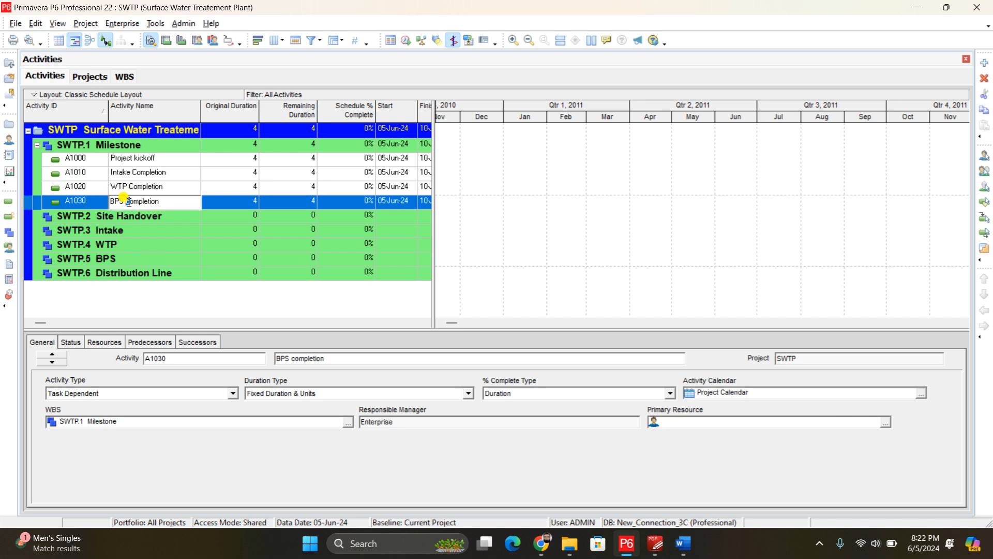
pyautogui.write('C')
pyautogui.press('Return')
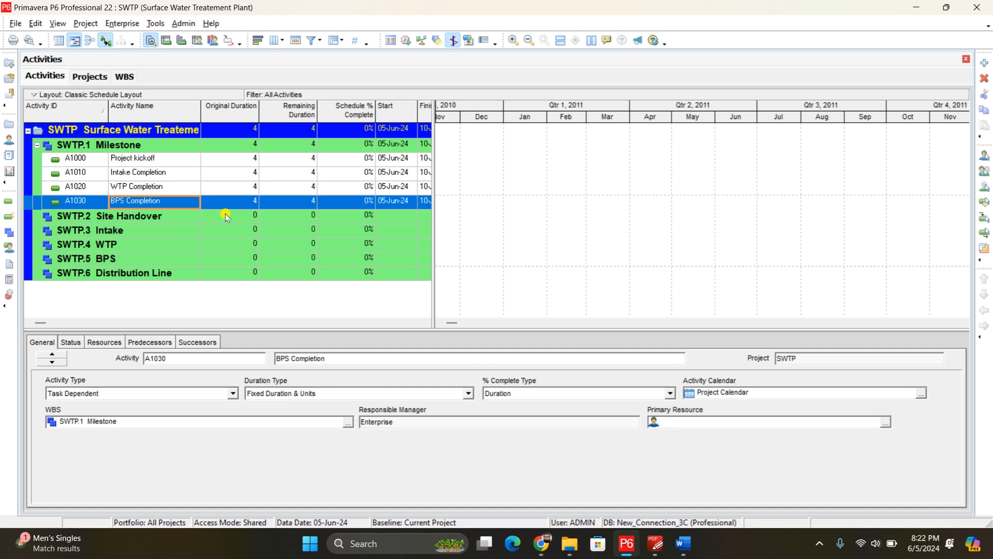
# - Add activities named Trial Run and Project Handover at the end of the Milestone group
pyautogui.press('Insert')
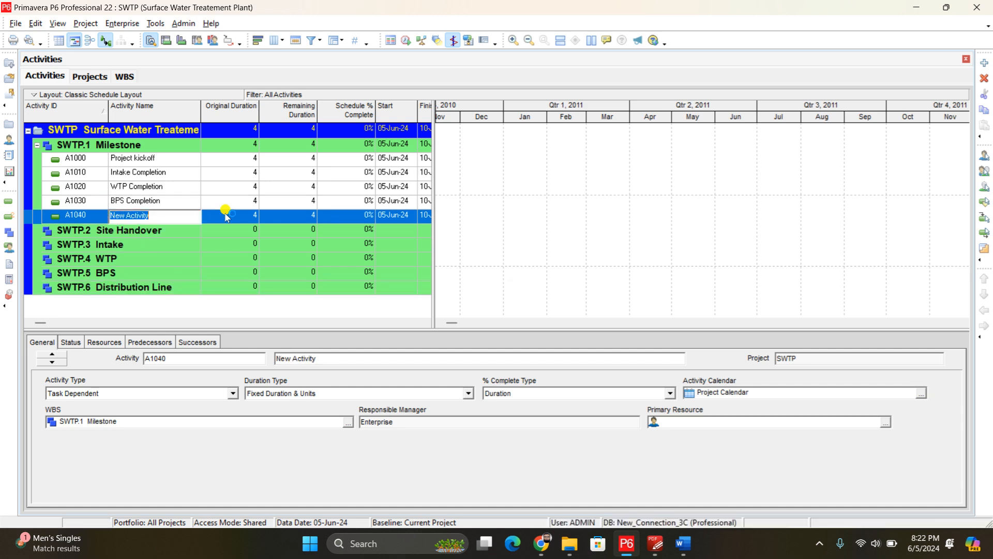
pyautogui.write('Trial Run')
pyautogui.press('Return')
pyautogui.click(190, 218)
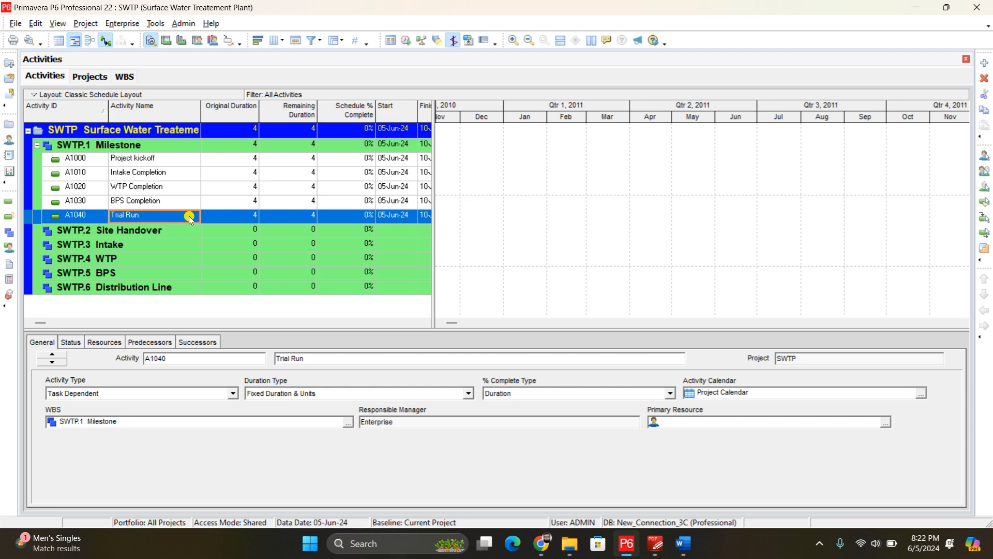
pyautogui.press('Insert')
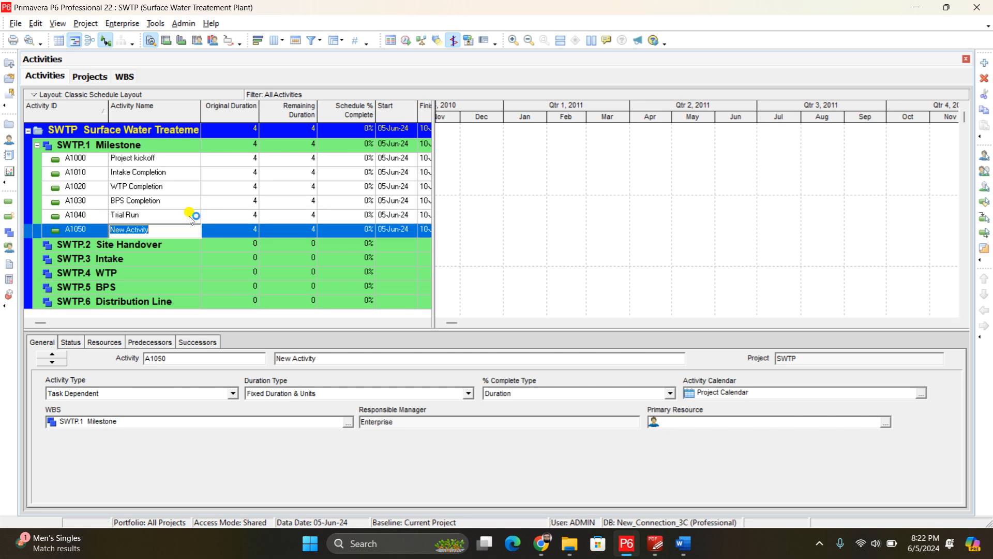
pyautogui.write('Project handover')
pyautogui.hotkey('shift', 'Left')
pyautogui.write('H')
pyautogui.press('Return')
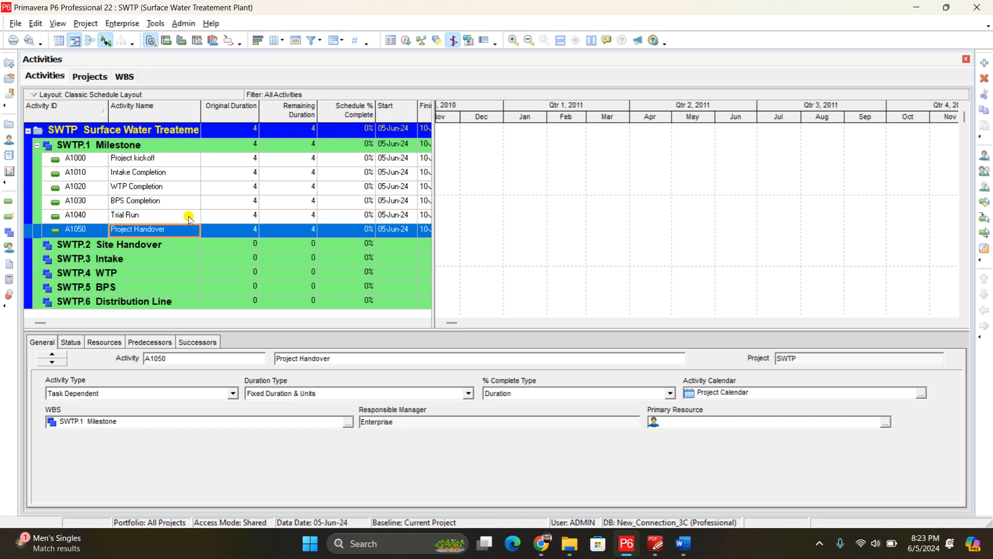
# - Switch to the Word document and add an indented sub-item Task under Activity in the numbered list
pyautogui.click(683, 544)
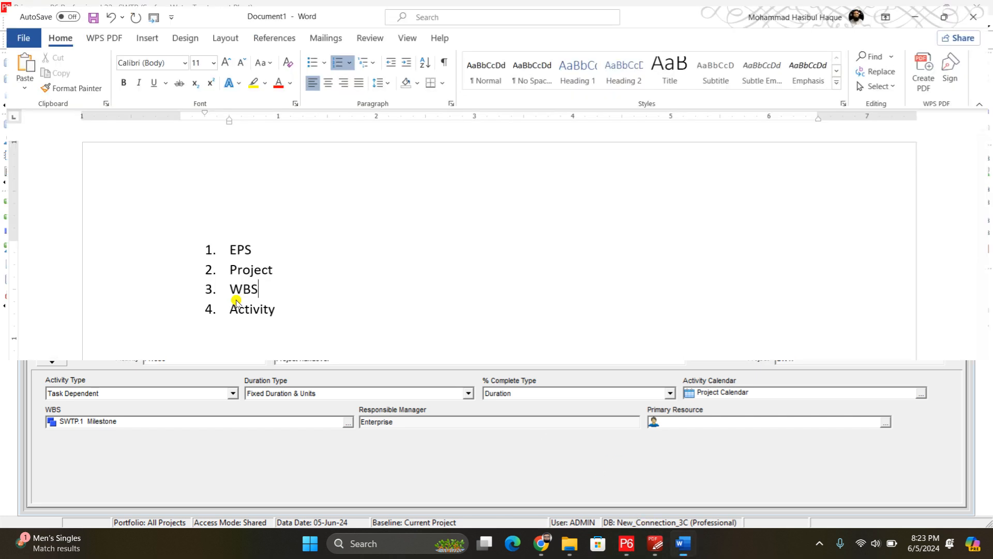
pyautogui.click(368, 323)
pyautogui.press('Return')
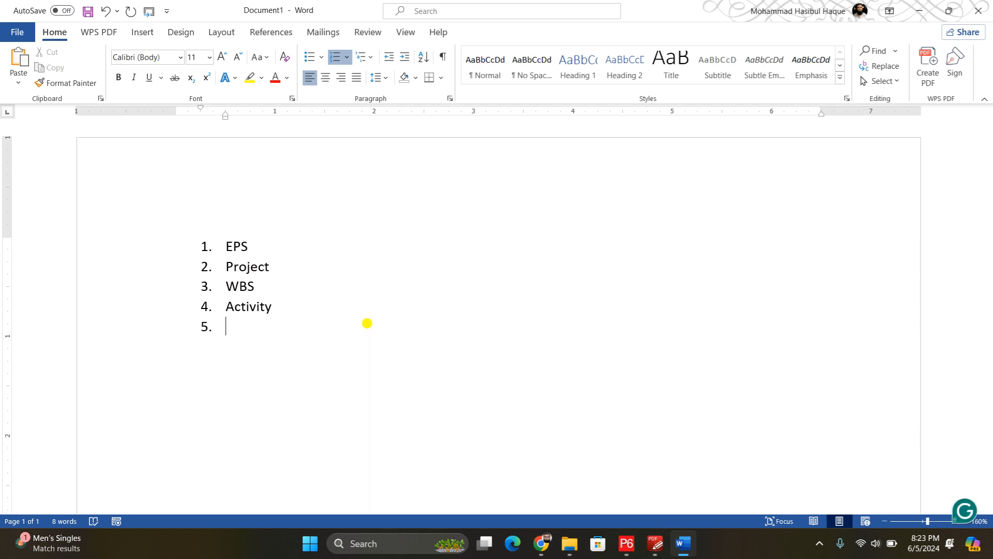
pyautogui.click(403, 62)
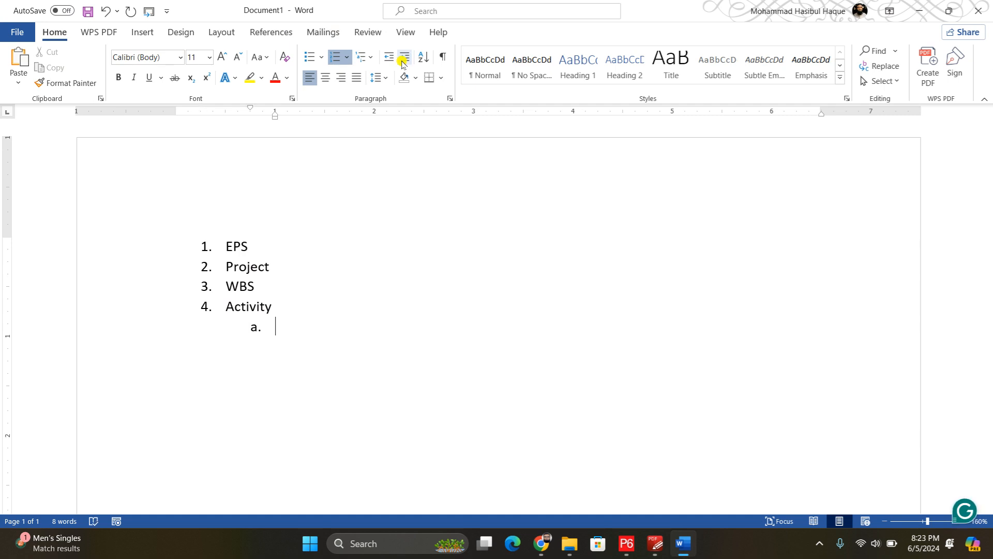
pyautogui.write('Task')
pyautogui.press('Return')
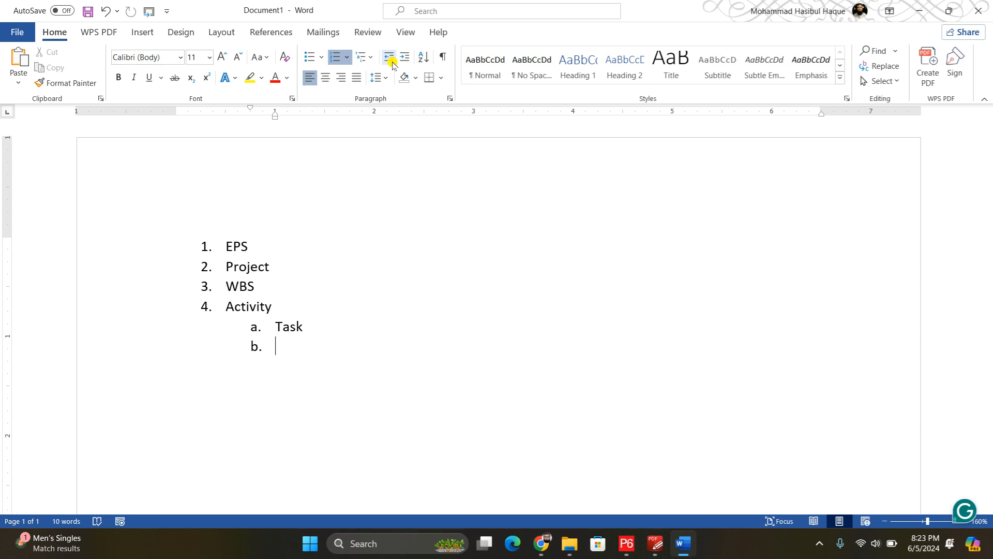
# - Replace the indented Task sub-item with a top-level numbered item Milestone below Activity
pyautogui.hotkey('shift', 'Up')
pyautogui.hotkey('shift', 'Up')
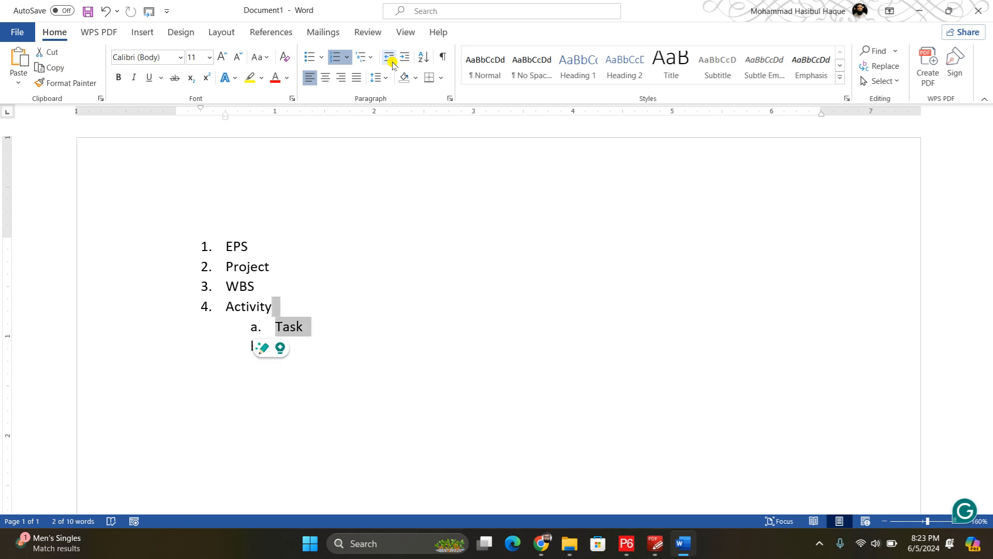
pyautogui.press('BackSpace')
pyautogui.press('Delete')
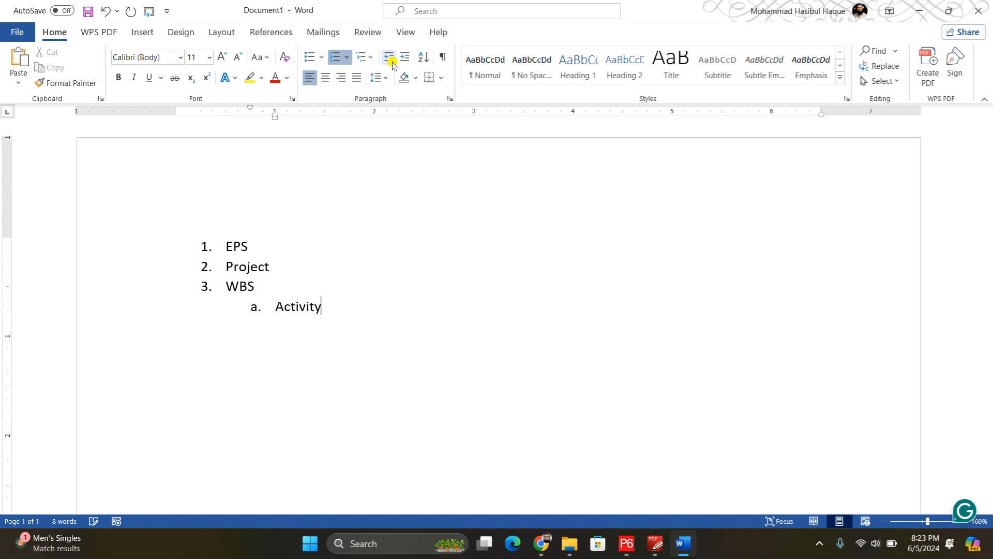
pyautogui.hotkey('ctrl', 'z')
pyautogui.press('Down')
pyautogui.press('BackSpace')
pyautogui.press('BackSpace')
pyautogui.press('BackSpace')
pyautogui.press('Return')
pyautogui.write('Miles')
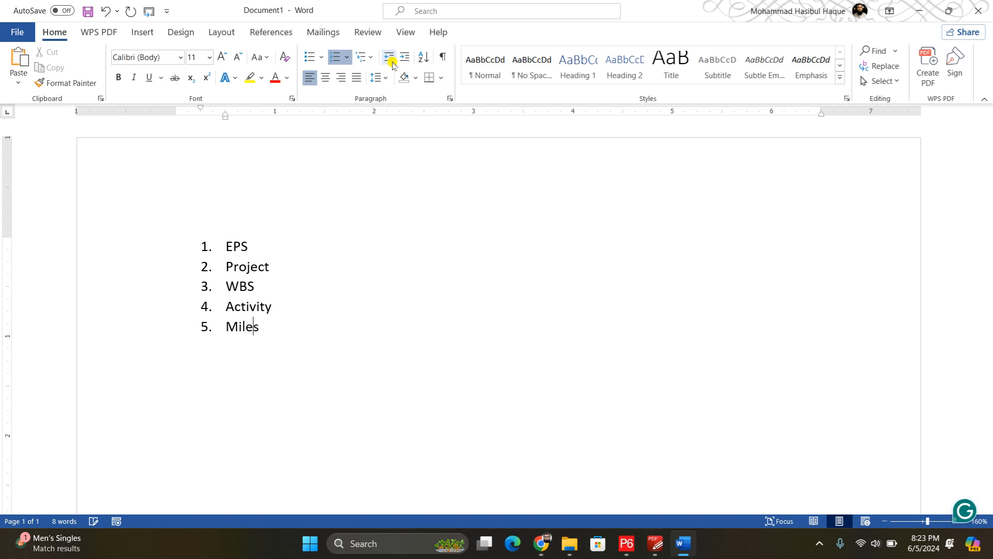
pyautogui.write('tone')
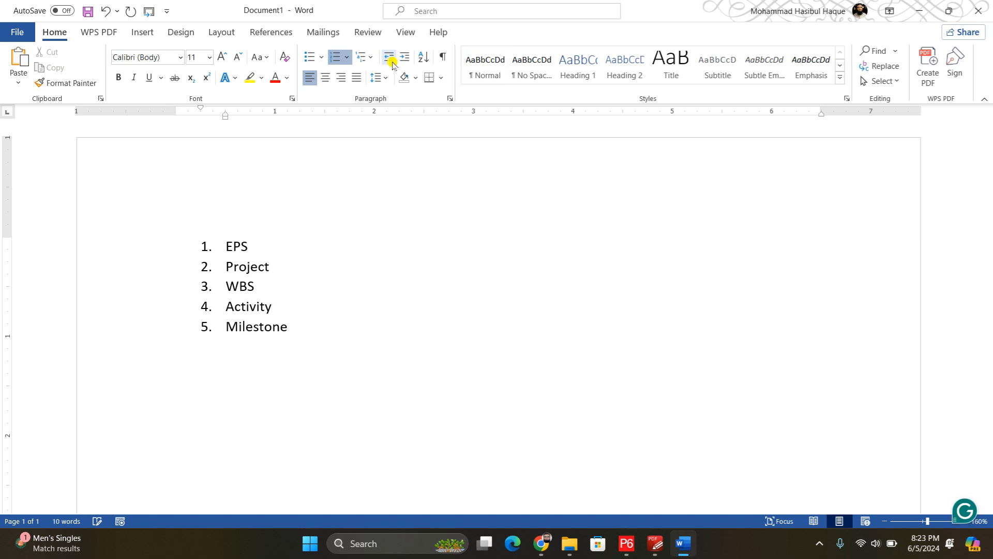
# - Look through the files of the On Class folder in File Explorer and return to the numbered list in Word
pyautogui.click(573, 542)
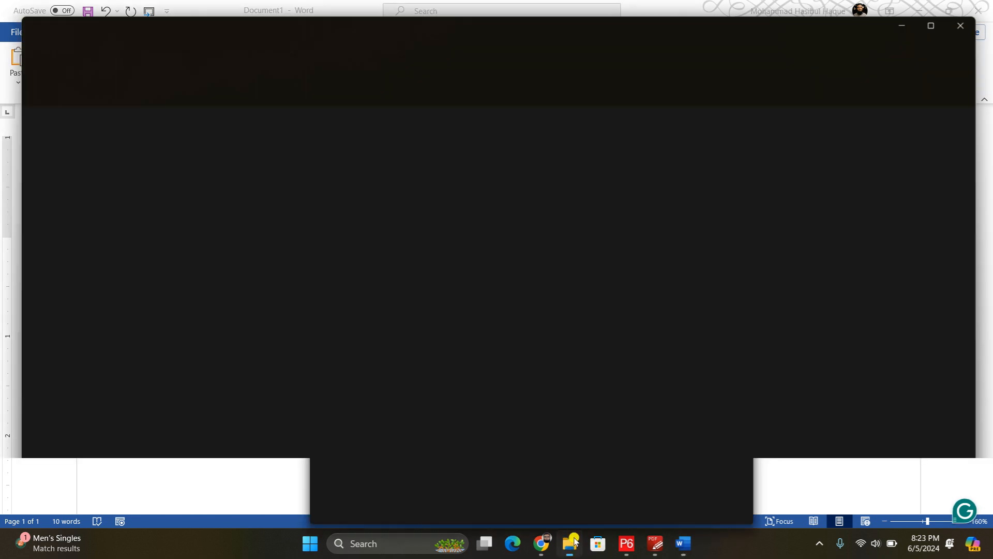
pyautogui.scroll(-10, 406, 301)
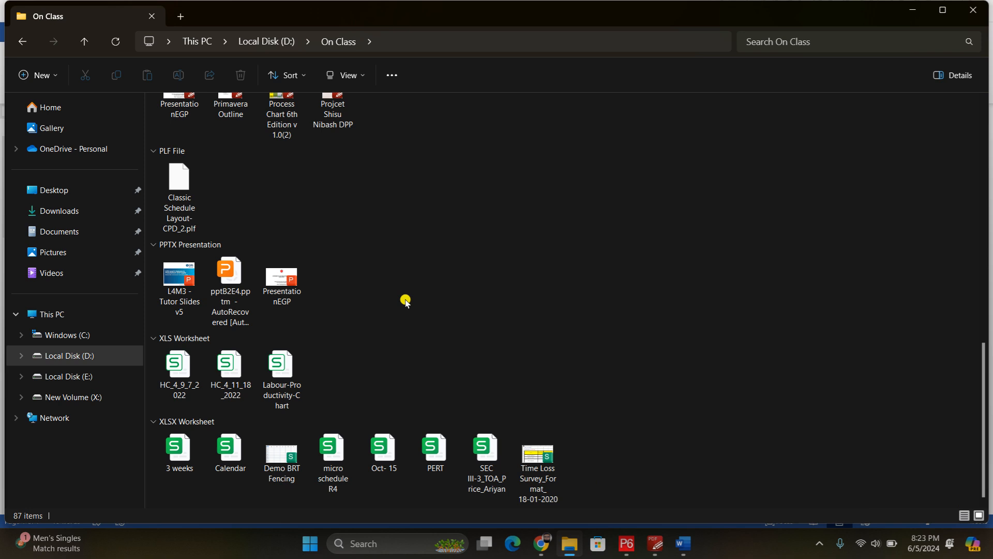
pyautogui.scroll(15, 405, 300)
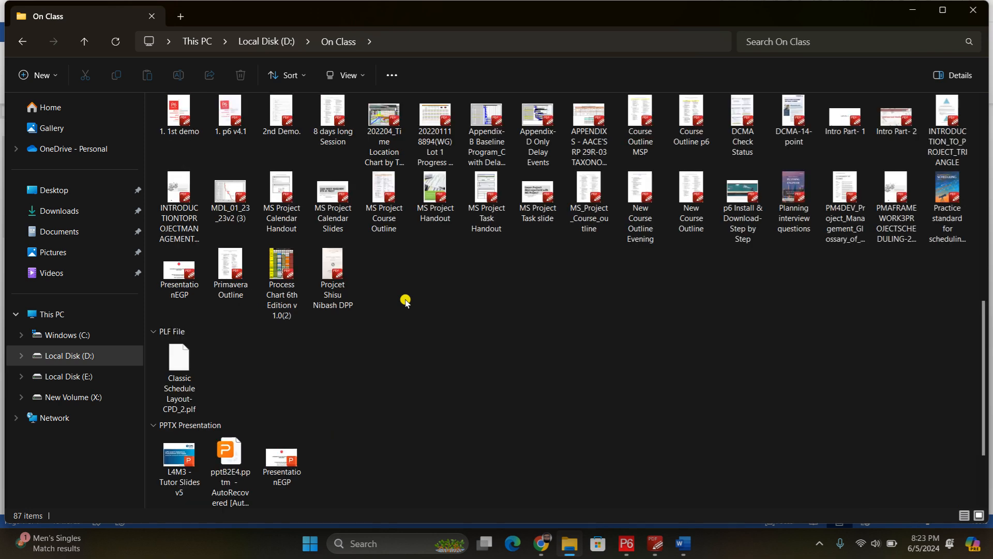
pyautogui.click(913, 10)
pyautogui.hotkey('ctrl', 'a')
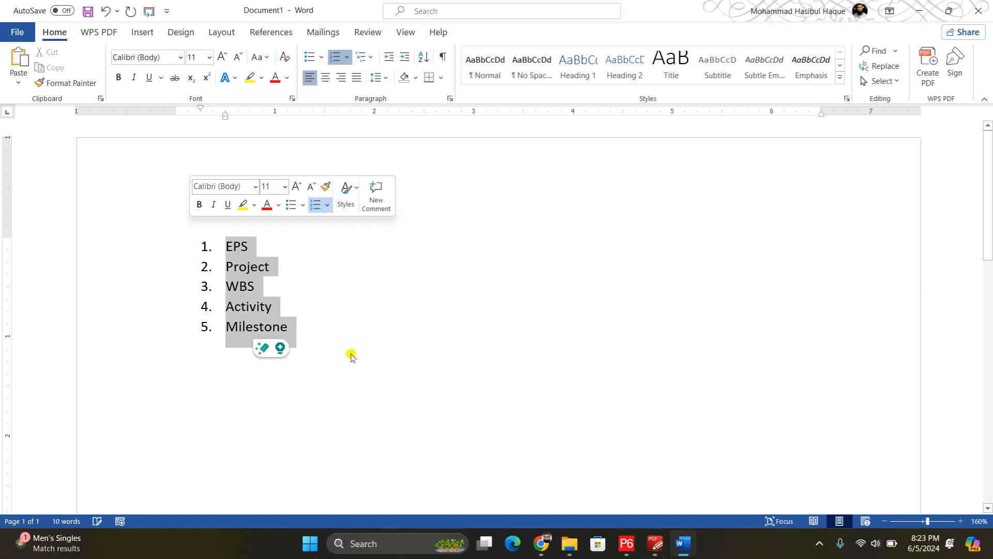
pyautogui.click(294, 310)
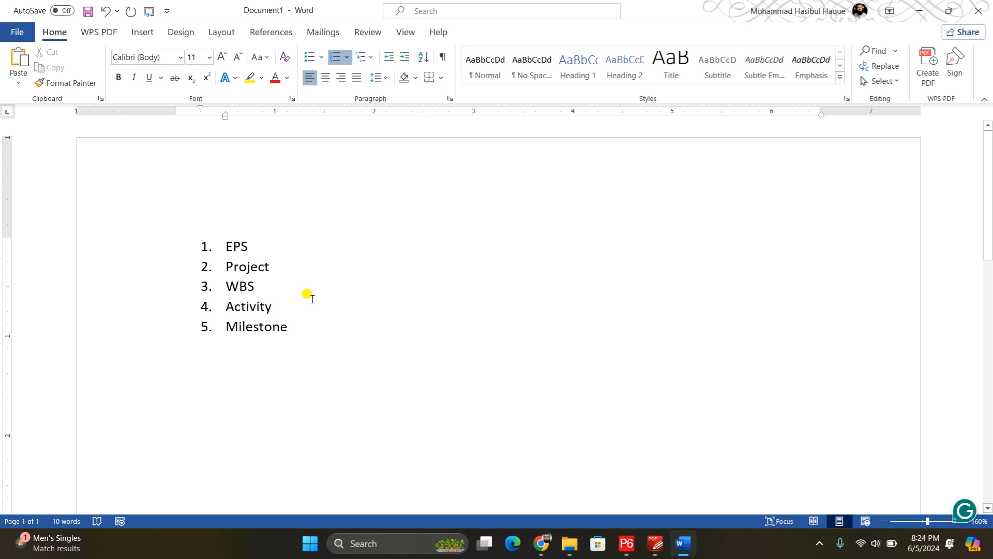
pyautogui.click(288, 326)
# - Switch to Primavera P6 and add activities named 0~5 km and 6~10 km under Site Handover
pyautogui.click(921, 6)
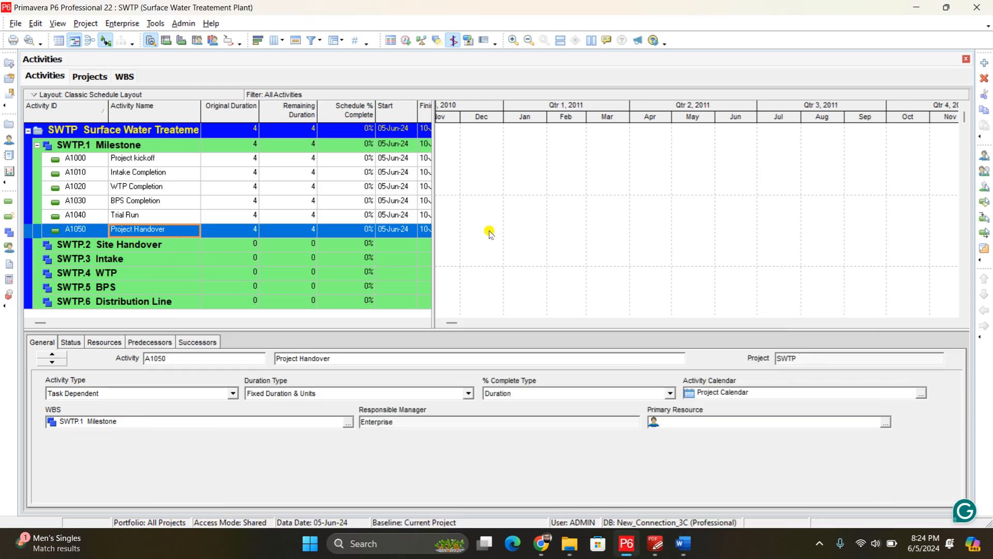
pyautogui.click(173, 243)
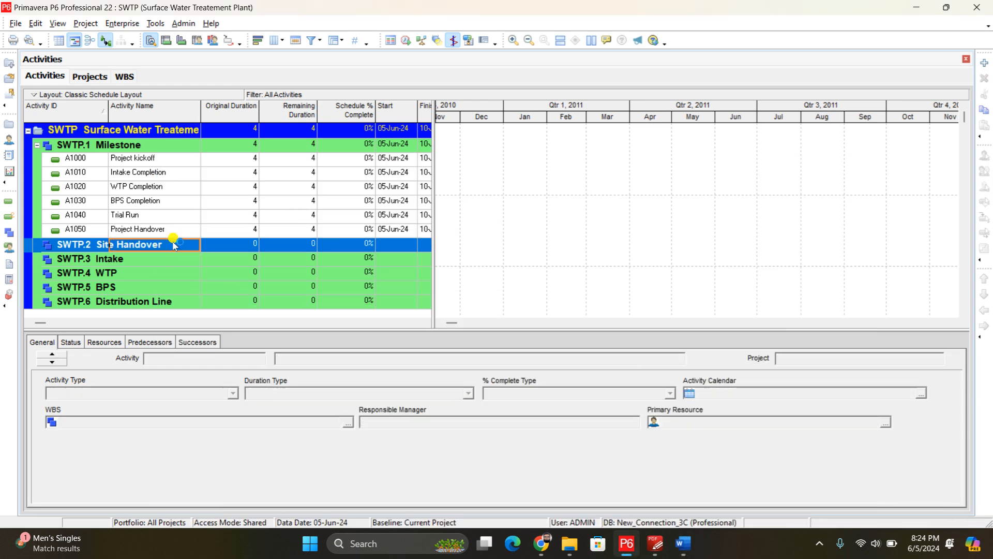
pyautogui.click(985, 65)
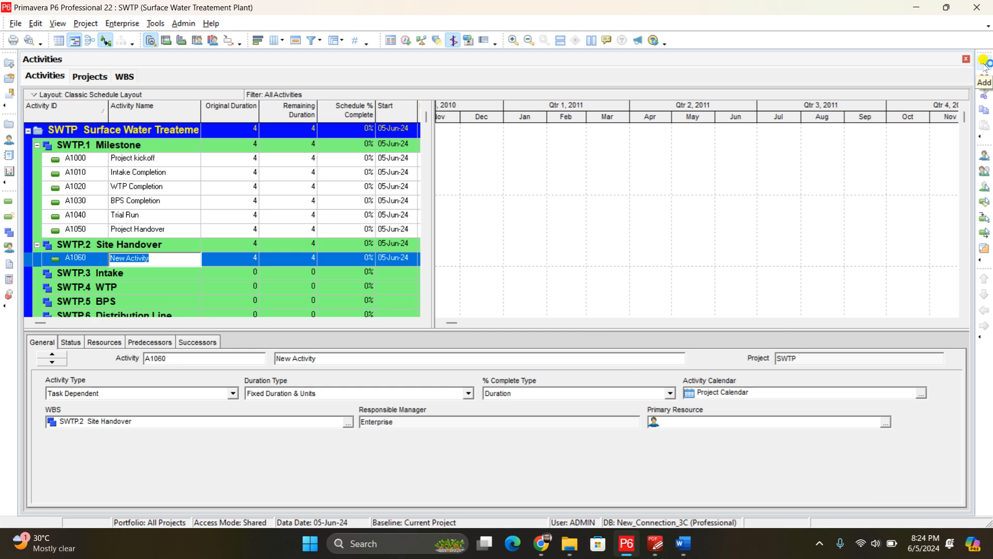
pyautogui.write('0~5 km')
pyautogui.press('Return')
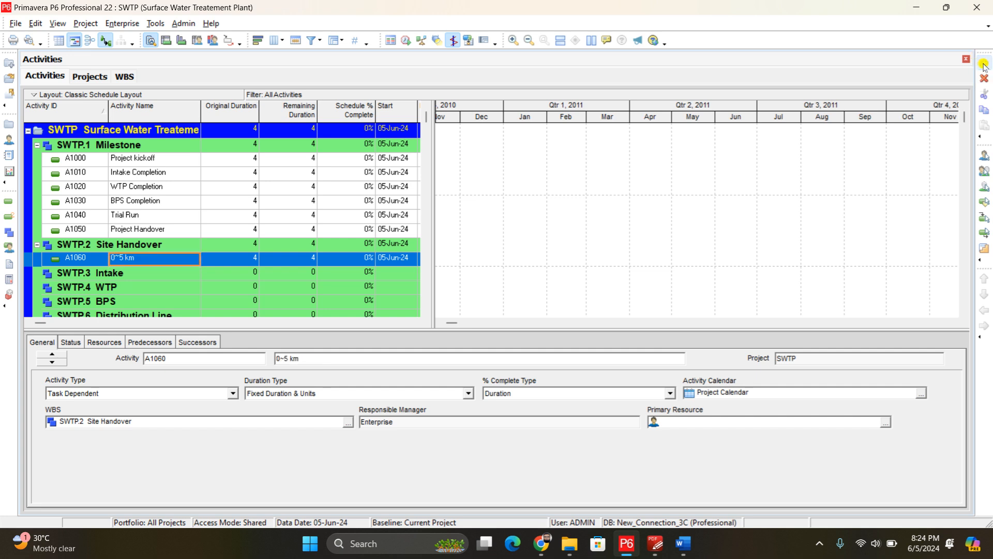
pyautogui.click(984, 64)
pyautogui.write('6')
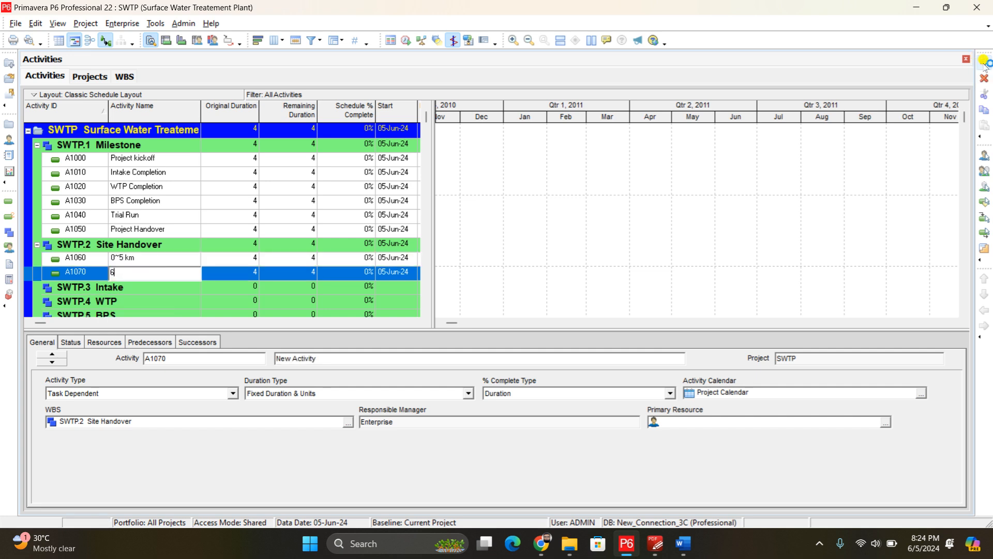
pyautogui.write('~10 km')
pyautogui.press('Return')
# - Add two more activities under Site Handover named 11~15 km and 16~20 km
pyautogui.click(984, 64)
pyautogui.write('11')
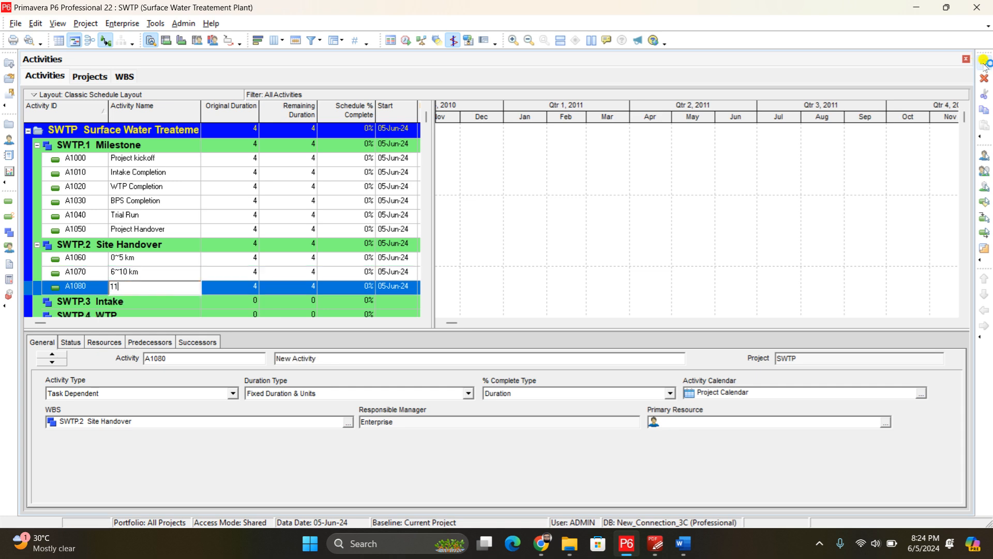
pyautogui.write('~15 km')
pyautogui.press('Return')
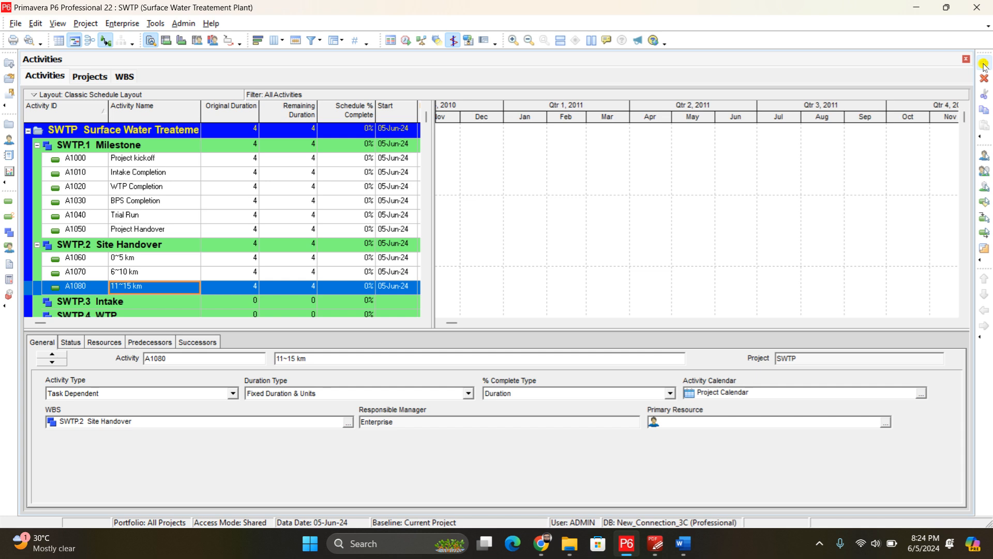
pyautogui.click(985, 64)
pyautogui.write('16~20 km')
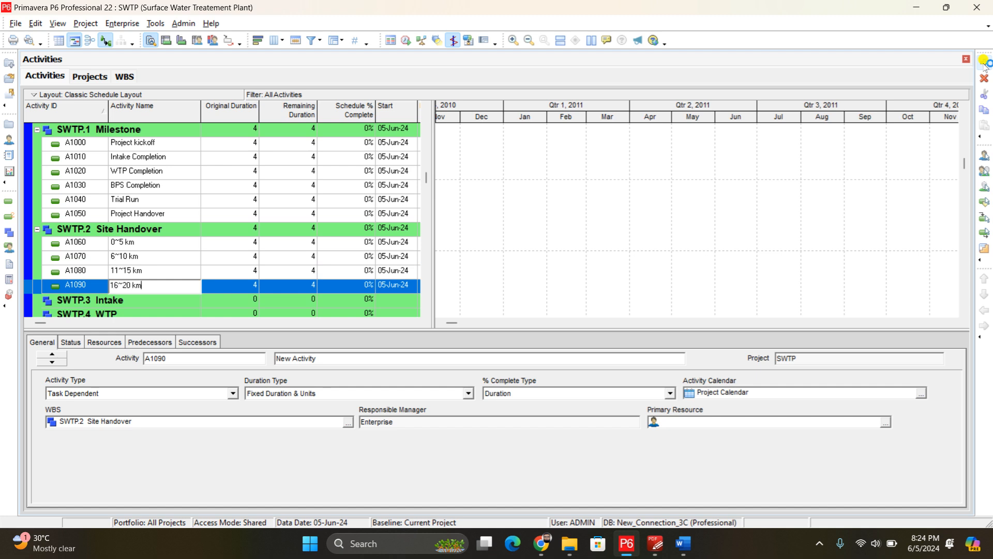
pyautogui.press('Return')
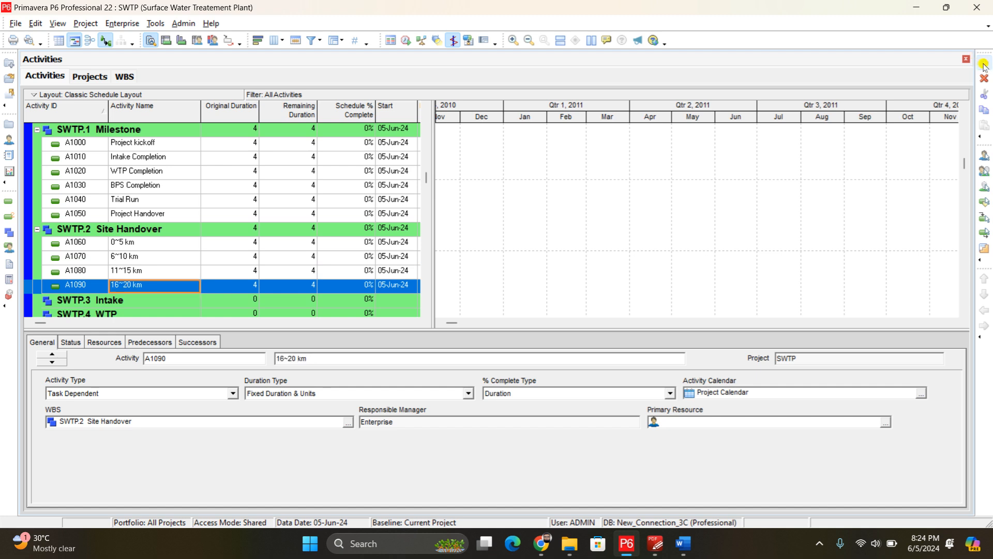
# - Examine the Project kickoff activity and show the activity bars around June 2024 in the Gantt chart
pyautogui.click(155, 201)
pyautogui.scroll(1, 156, 203)
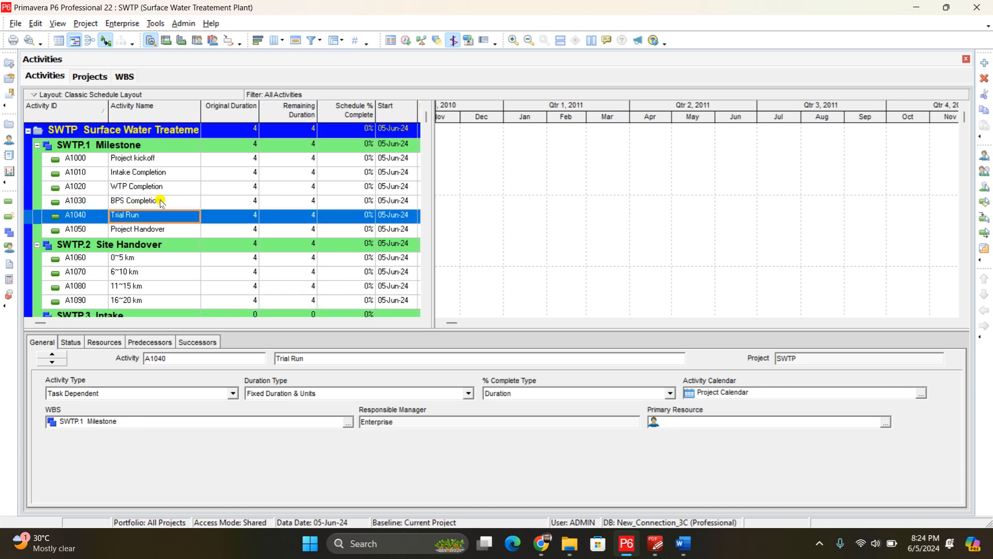
pyautogui.click(158, 156)
pyautogui.click(162, 158)
pyautogui.click(212, 159)
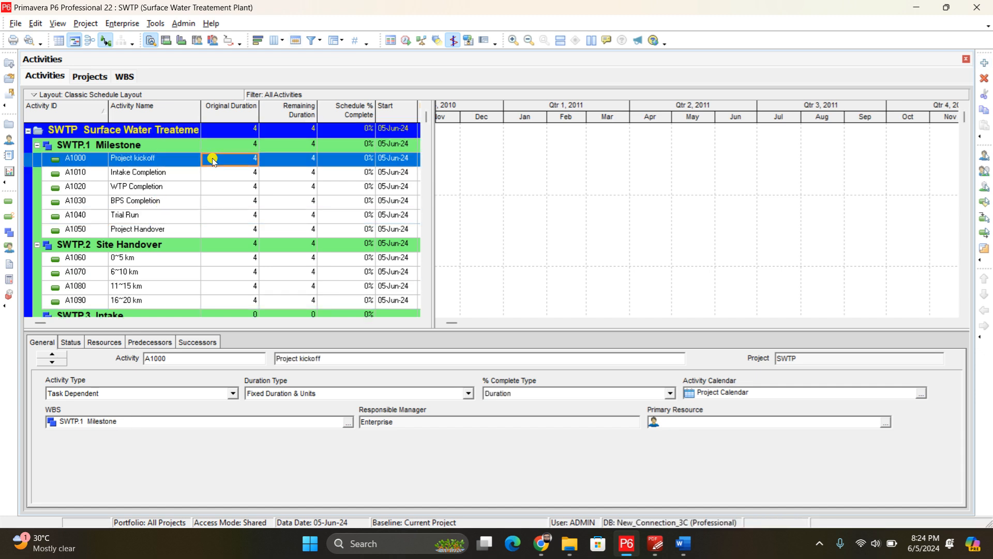
pyautogui.rightClick(78, 159)
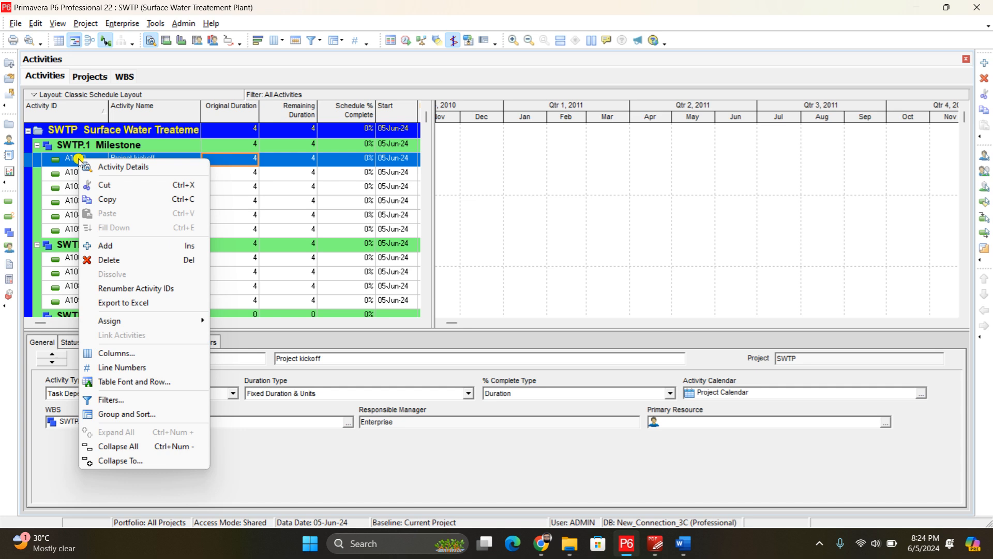
pyautogui.click(168, 166)
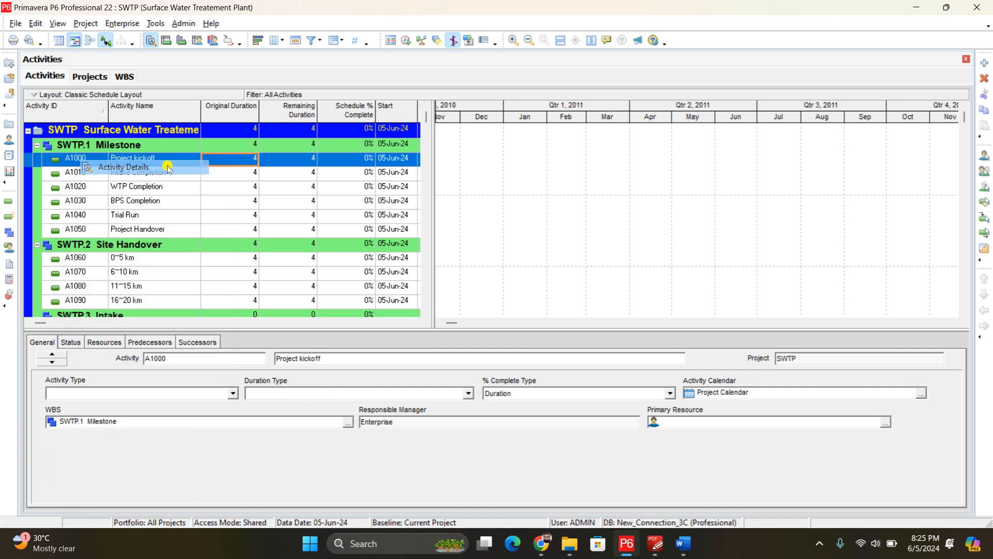
pyautogui.click(300, 163)
pyautogui.moveTo(452, 322); pyautogui.dragTo(495, 311)
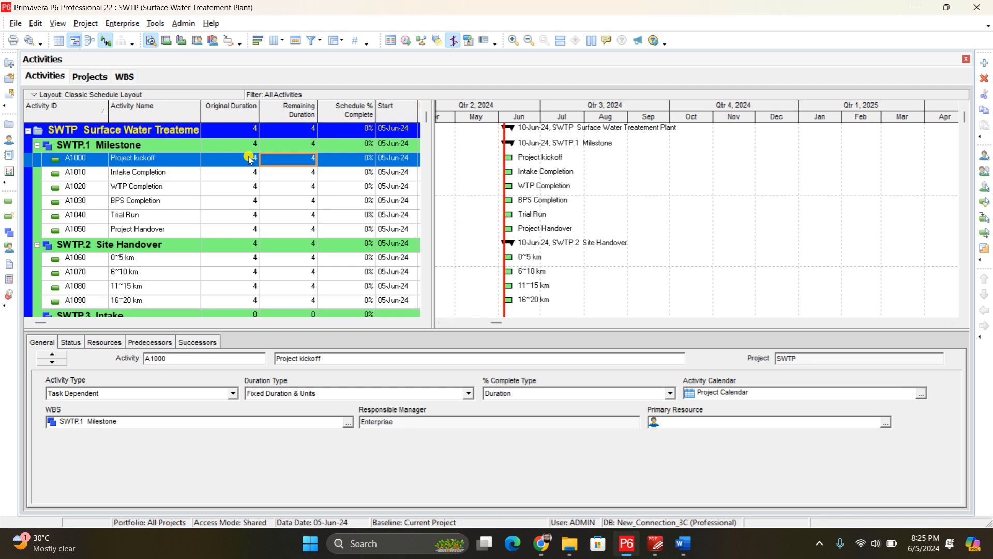
# - Remove the Remaining Duration column from the activity table
pyautogui.rightClick(299, 113)
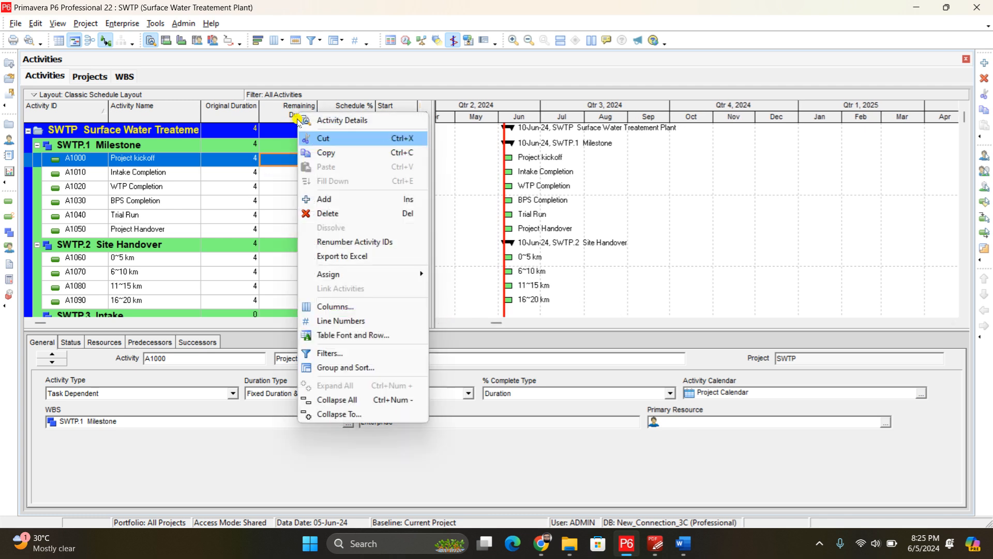
pyautogui.click(365, 308)
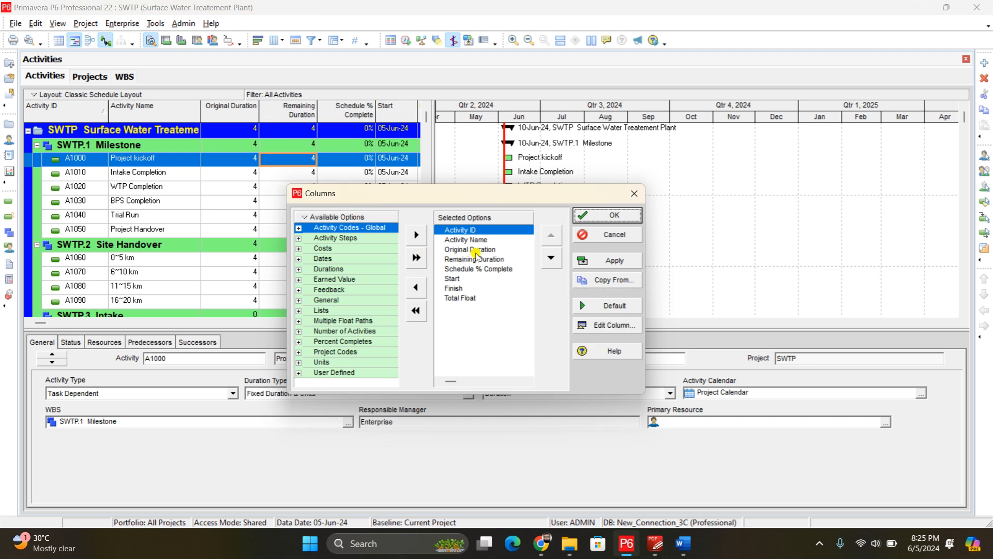
pyautogui.click(472, 259)
pyautogui.click(420, 289)
pyautogui.click(608, 261)
pyautogui.click(611, 214)
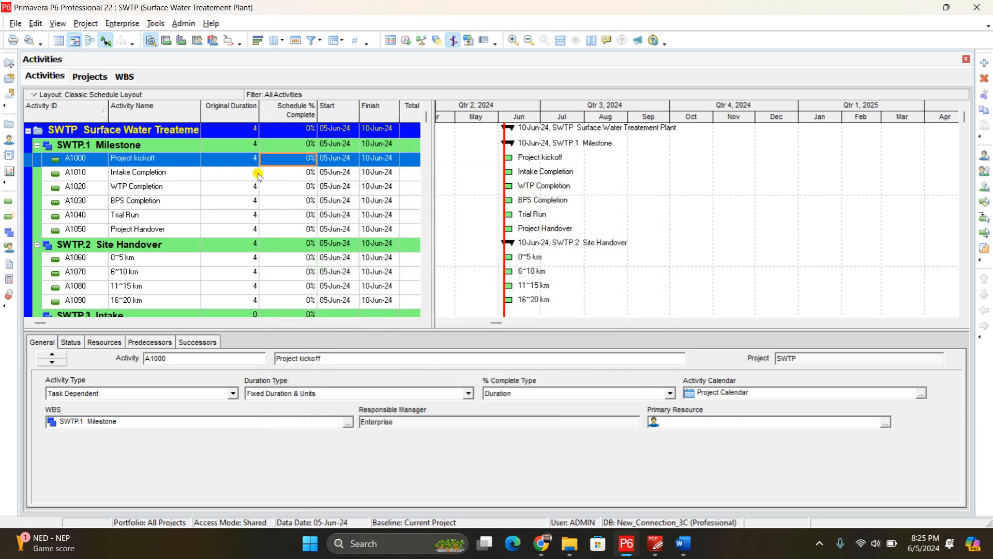
# - Set the original duration of Project kickoff, Intake Completion and WTP Completion to 0
pyautogui.click(247, 160)
pyautogui.click(248, 160)
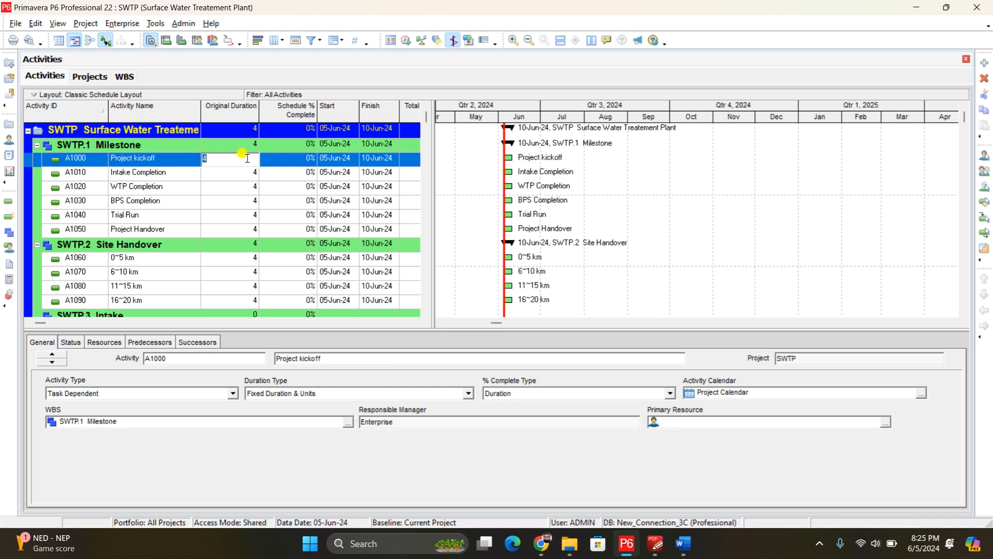
pyautogui.press('Return')
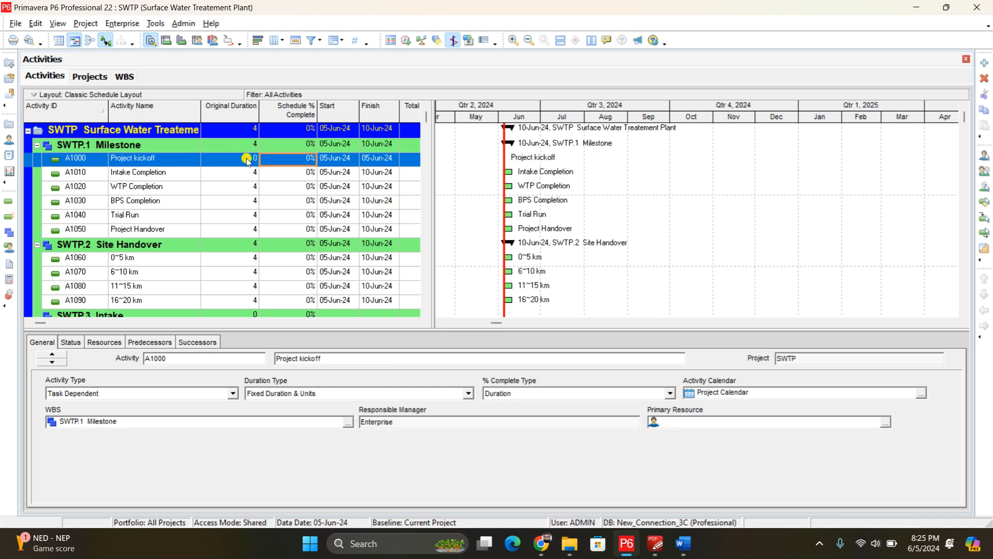
pyautogui.click(249, 173)
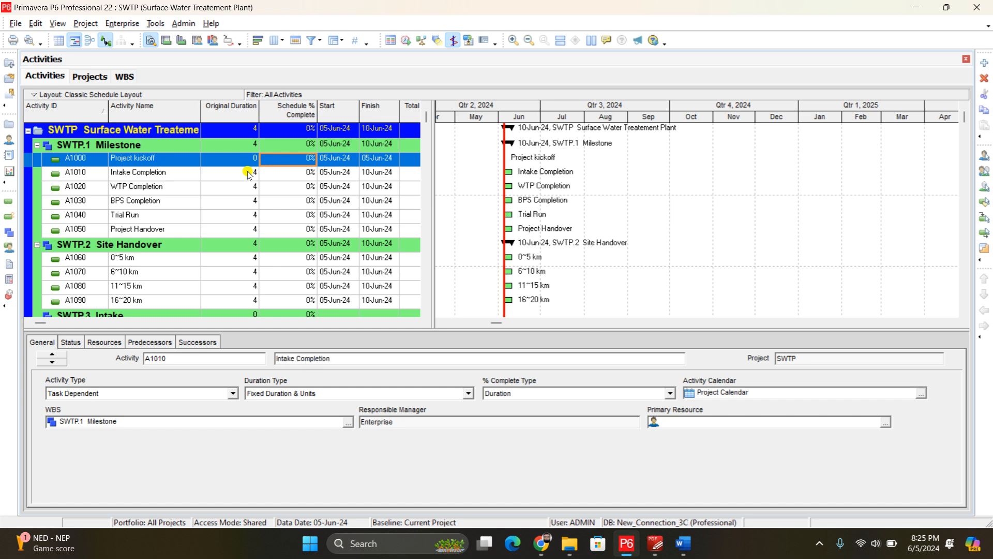
pyautogui.write('0')
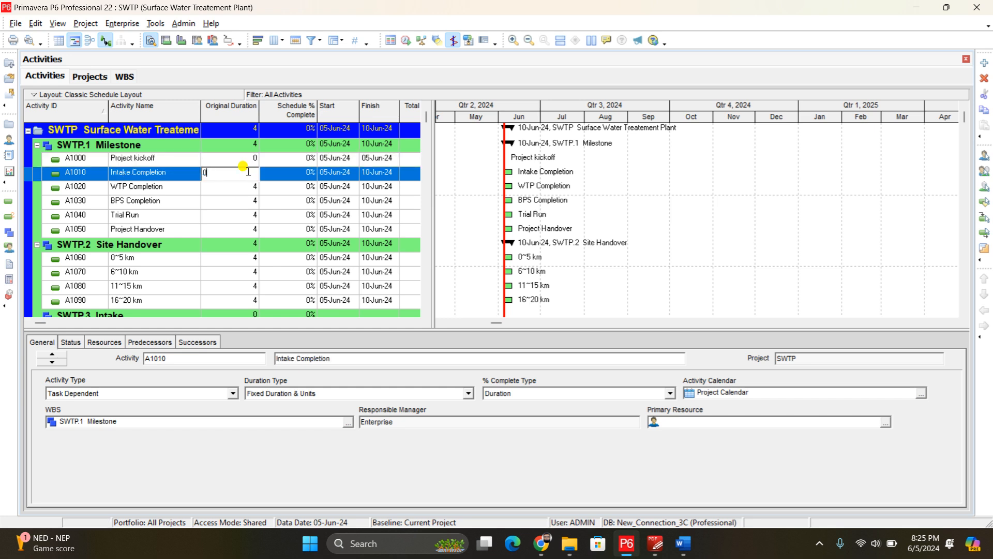
pyautogui.click(251, 186)
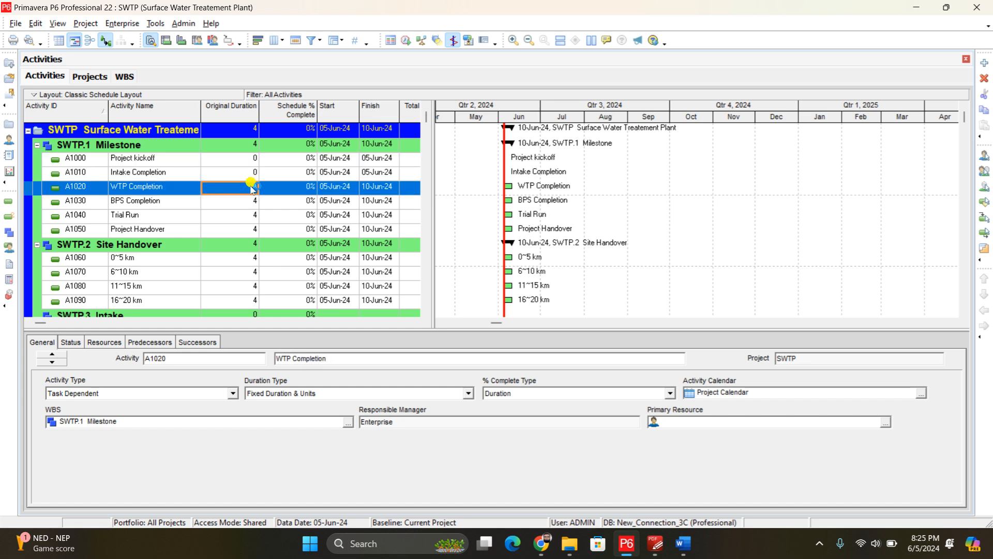
pyautogui.write('0')
# - Set the original duration of BPS Completion, Trial Run and Project Handover to 0
pyautogui.click(256, 202)
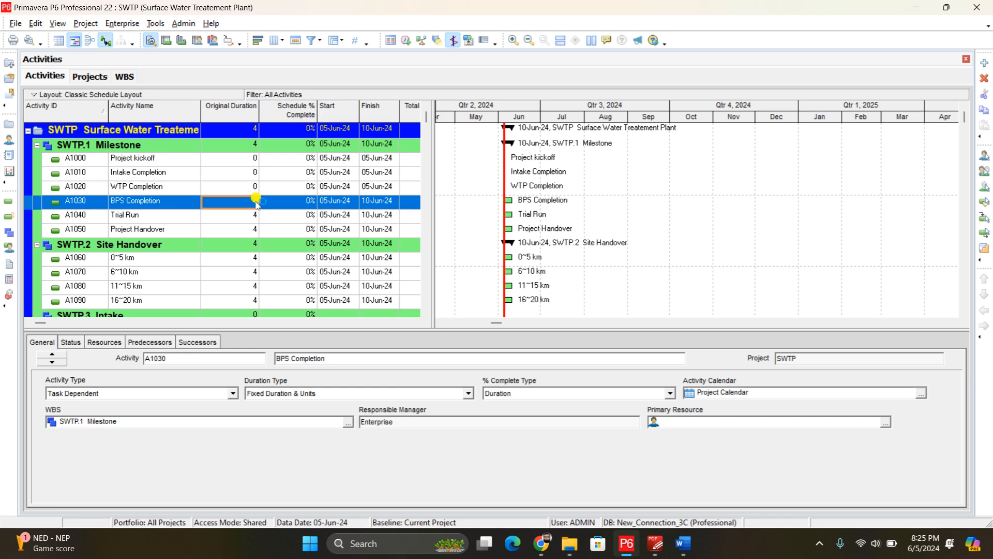
pyautogui.write('0')
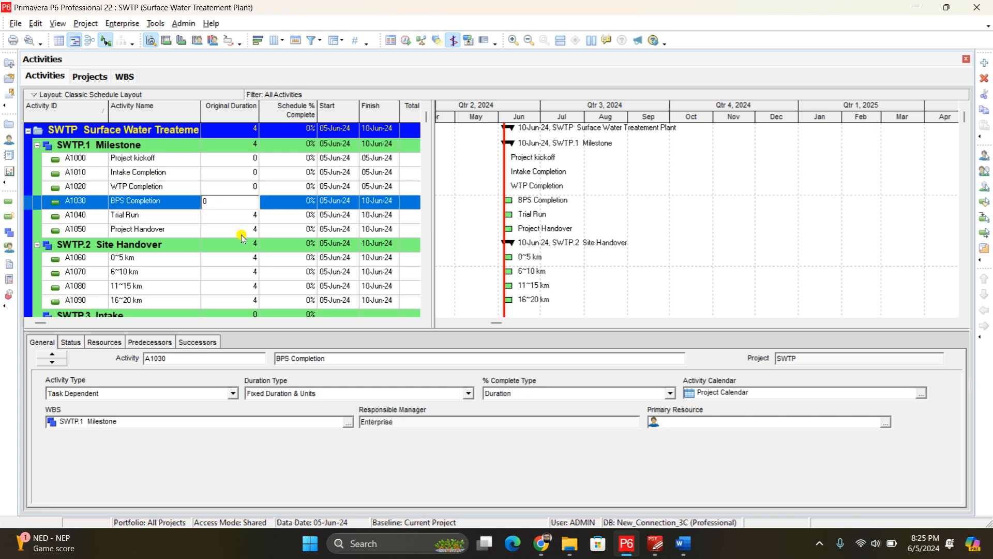
pyautogui.click(240, 216)
pyautogui.write('0')
pyautogui.click(244, 236)
pyautogui.write('0')
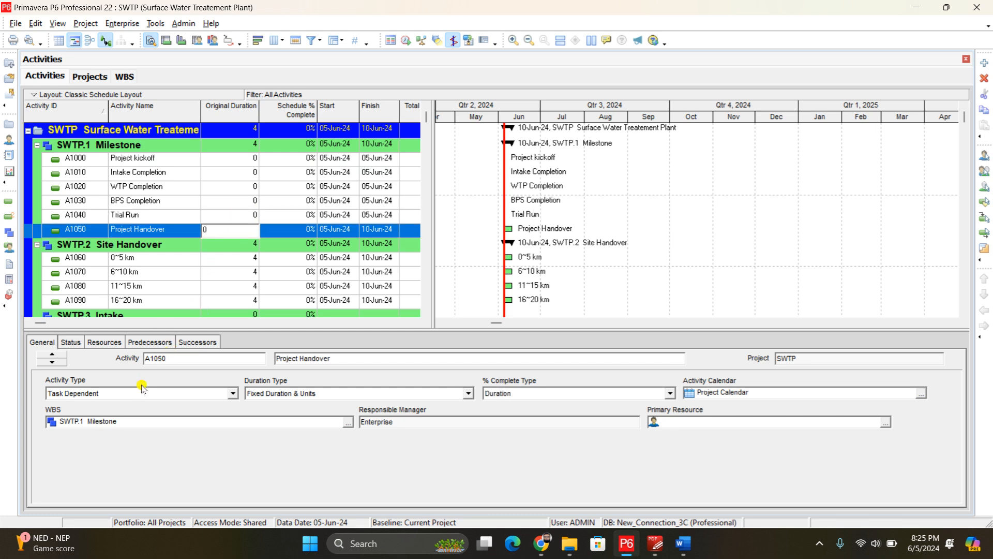
pyautogui.press('Return')
# - Set the activity type of Project kickoff to Start Milestone
pyautogui.click(148, 159)
pyautogui.click(181, 397)
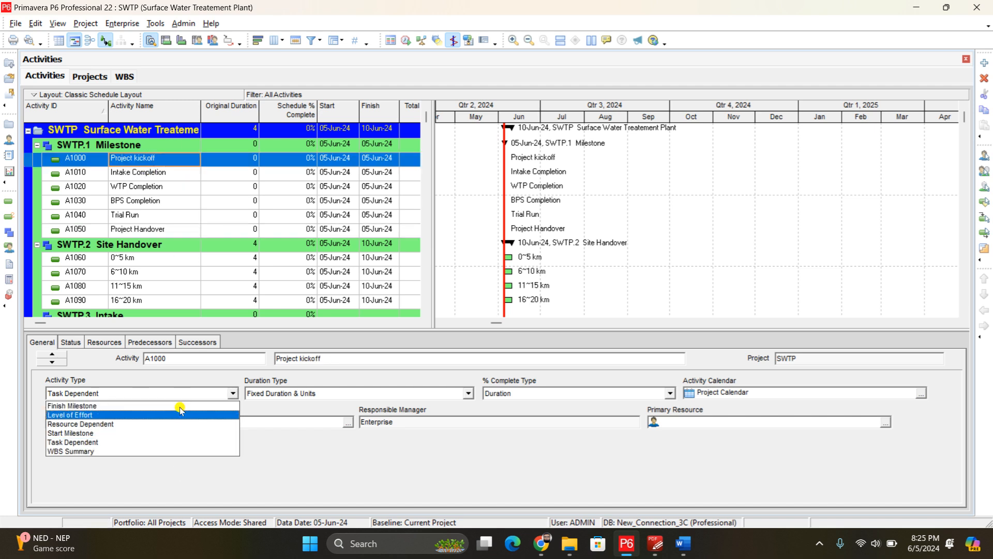
pyautogui.click(172, 434)
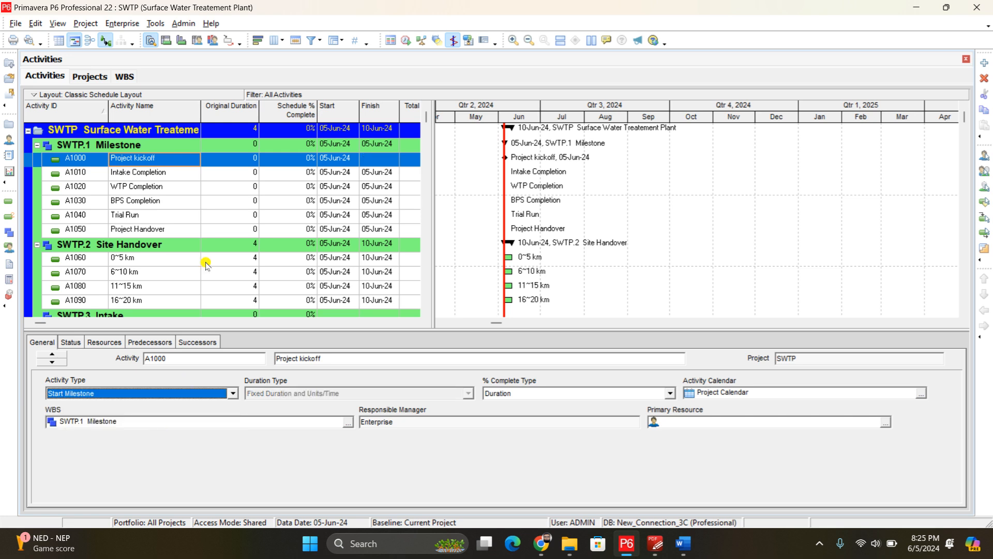
# - Set the activity type of Intake Completion and WTP Completion to Finish Milestone
pyautogui.click(186, 173)
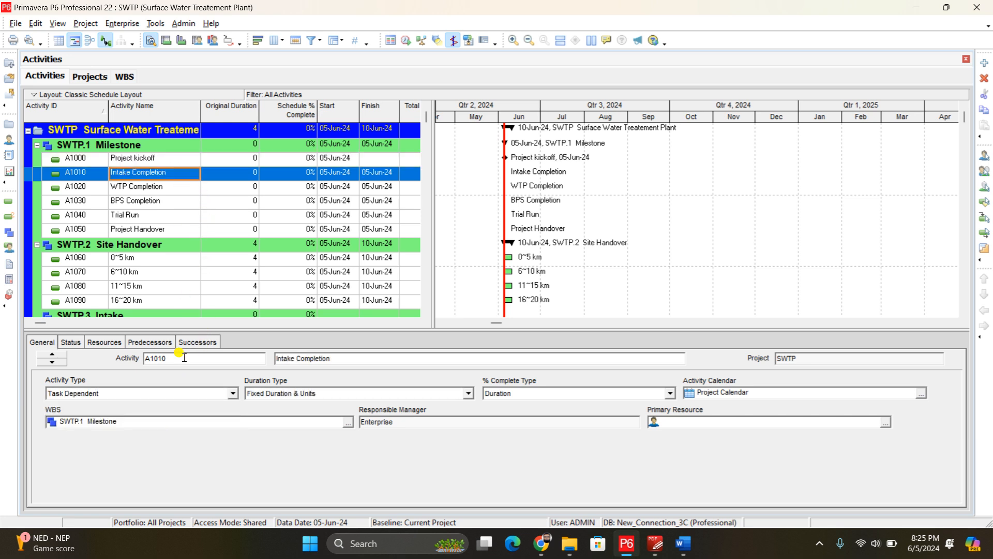
pyautogui.click(147, 395)
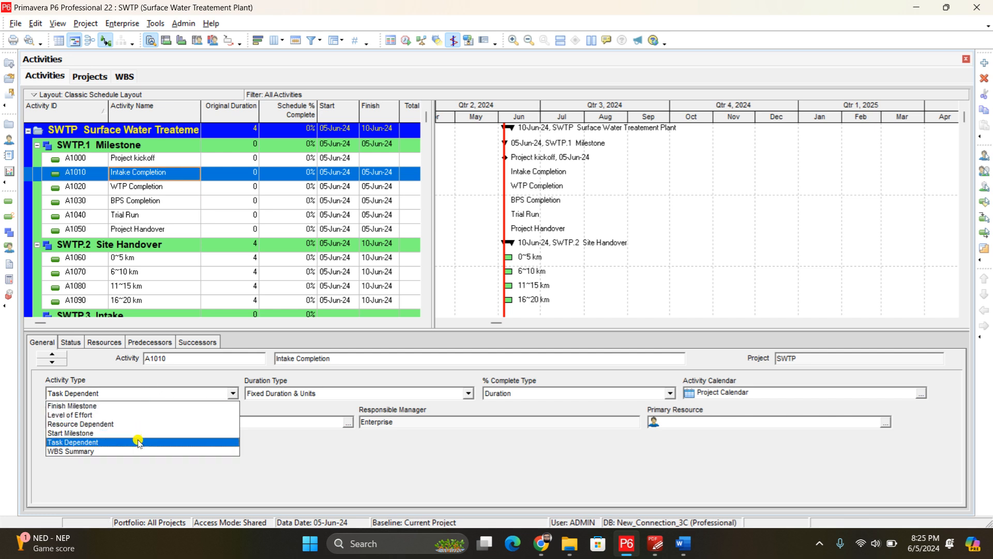
pyautogui.click(140, 434)
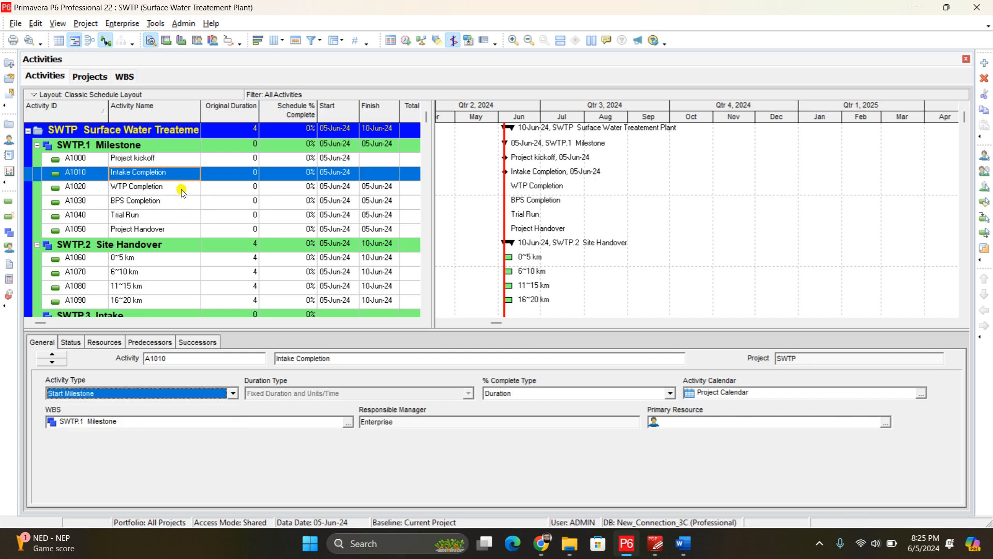
pyautogui.click(233, 393)
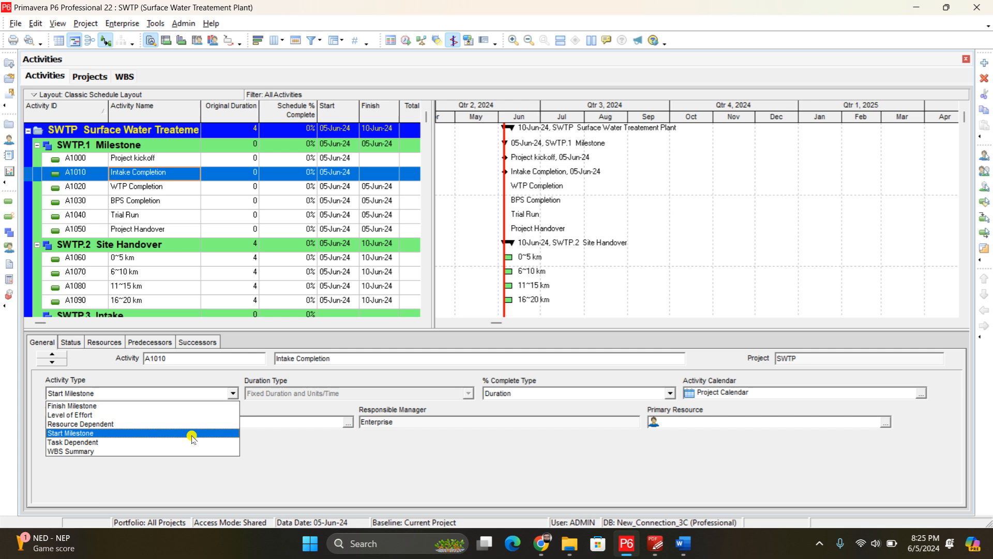
pyautogui.click(194, 406)
pyautogui.click(160, 188)
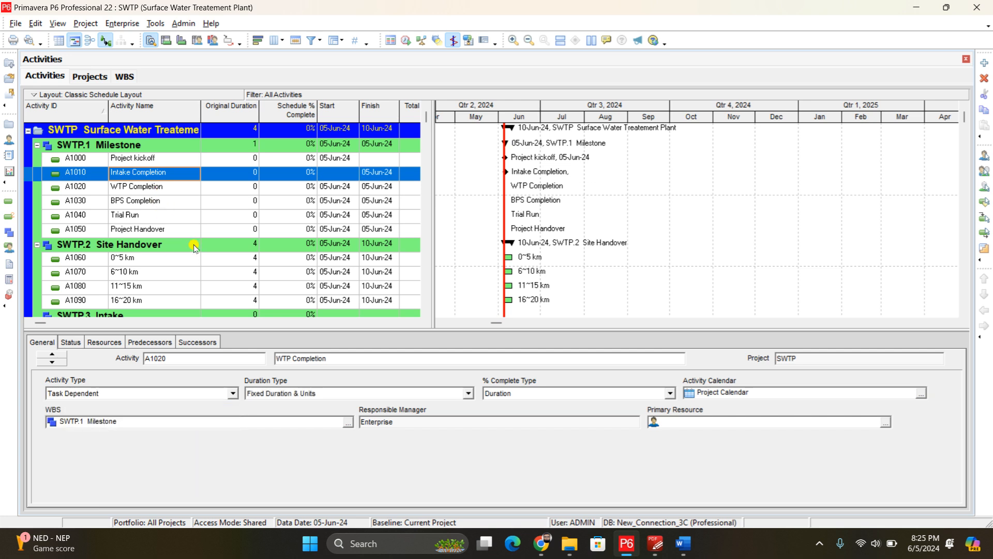
pyautogui.click(202, 394)
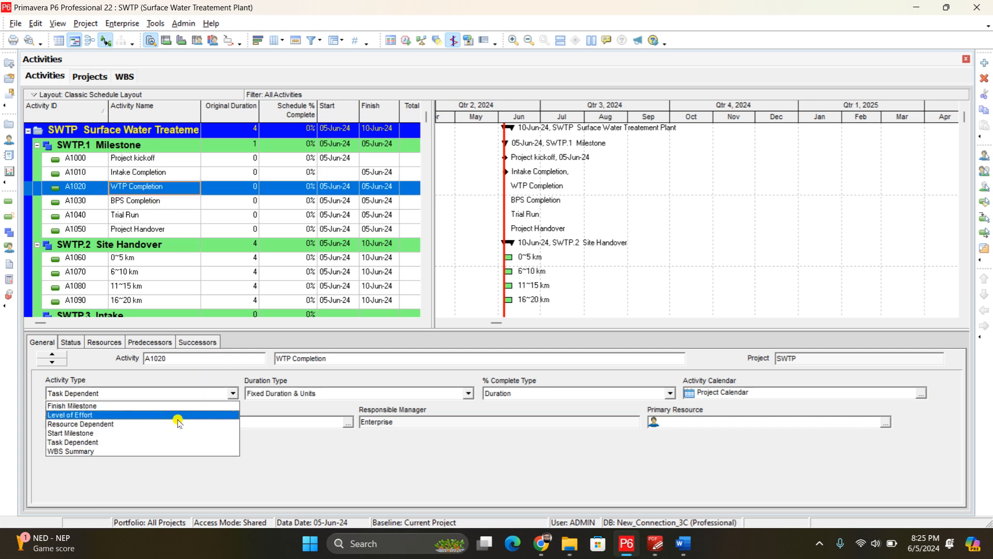
pyautogui.click(177, 407)
# - Set the activity type of BPS Completion, Trial Run and Project Handover to Finish Milestone
pyautogui.click(155, 202)
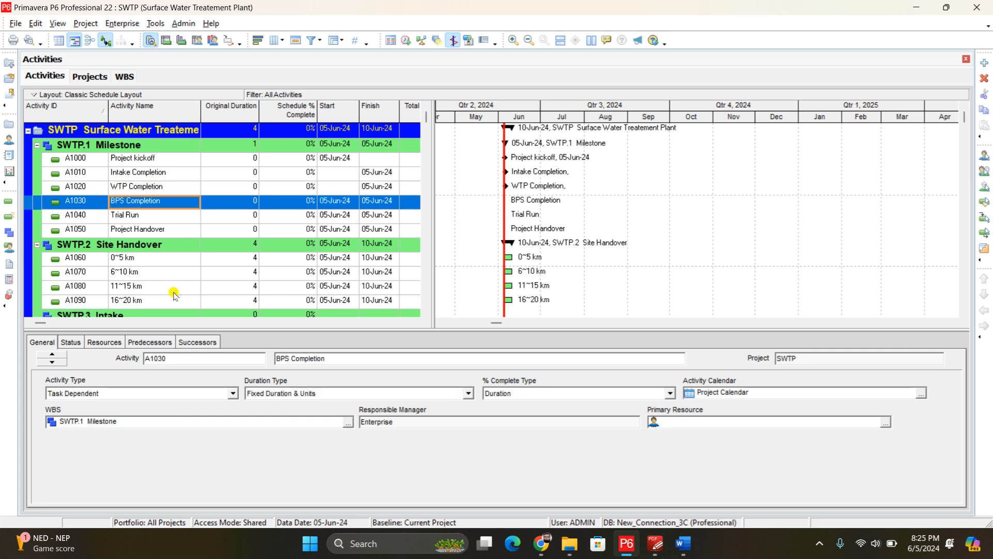
pyautogui.click(155, 394)
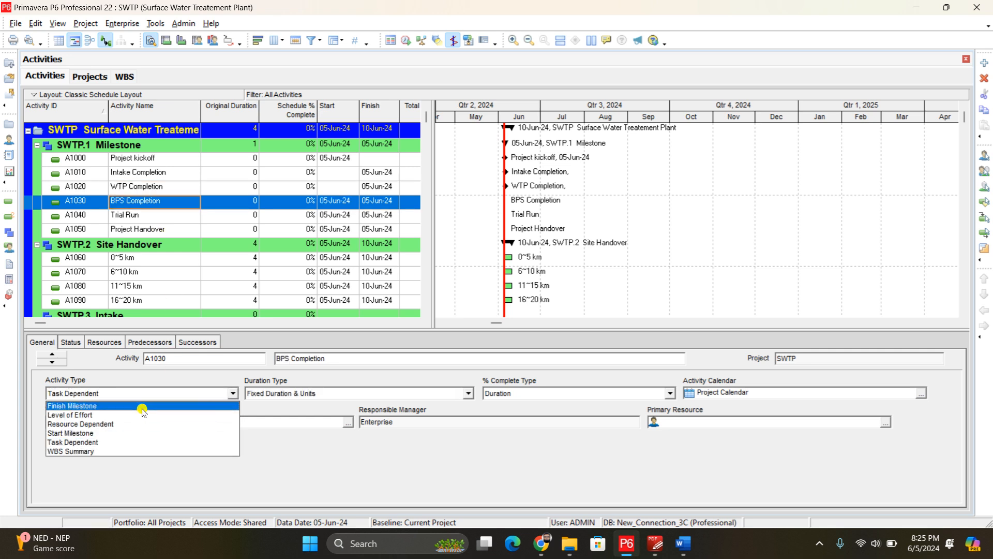
pyautogui.click(143, 406)
pyautogui.click(154, 216)
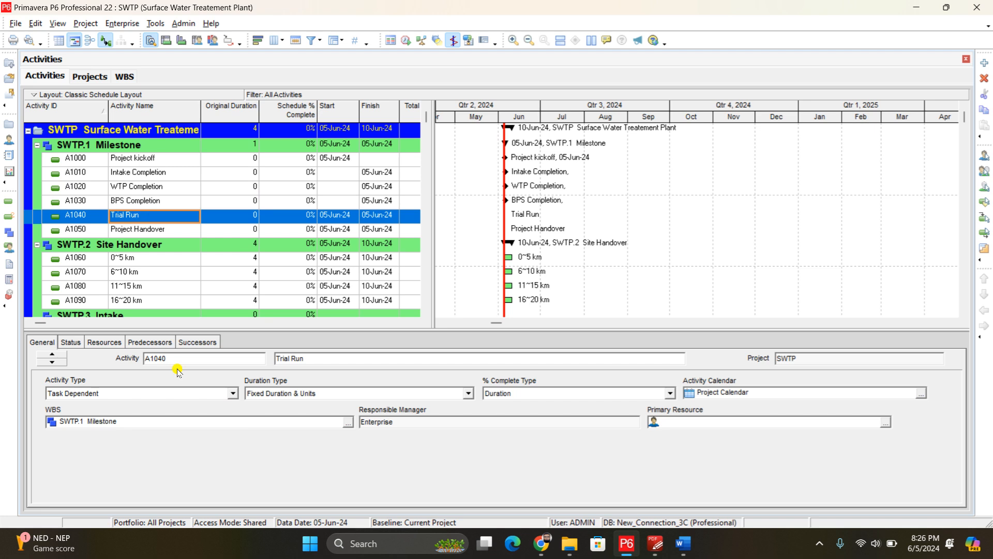
pyautogui.click(172, 395)
pyautogui.click(163, 408)
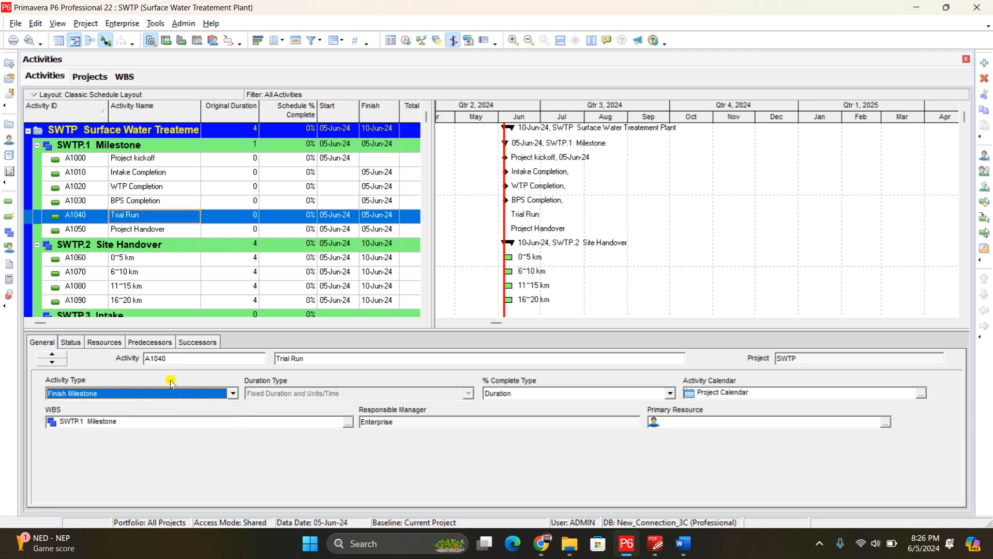
pyautogui.click(165, 232)
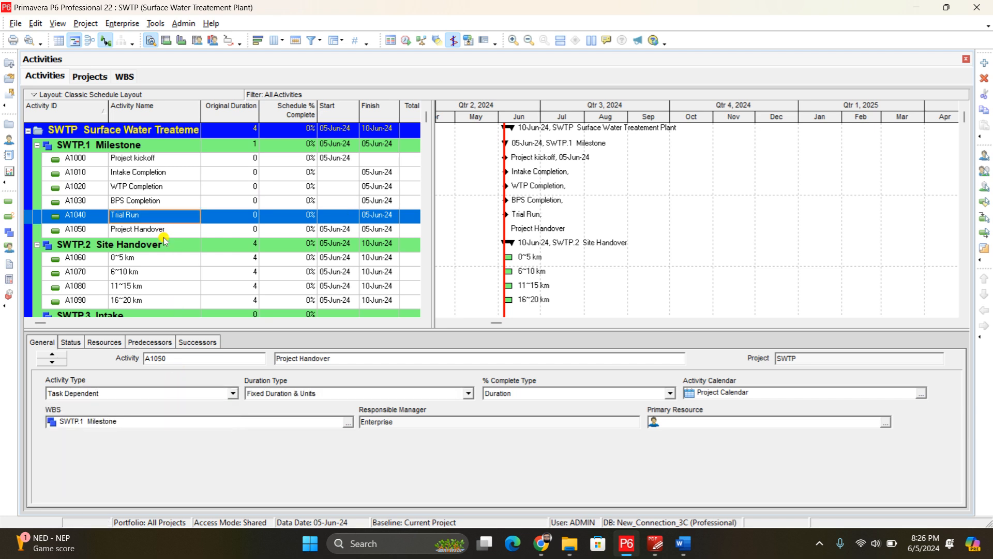
pyautogui.click(138, 395)
pyautogui.click(145, 407)
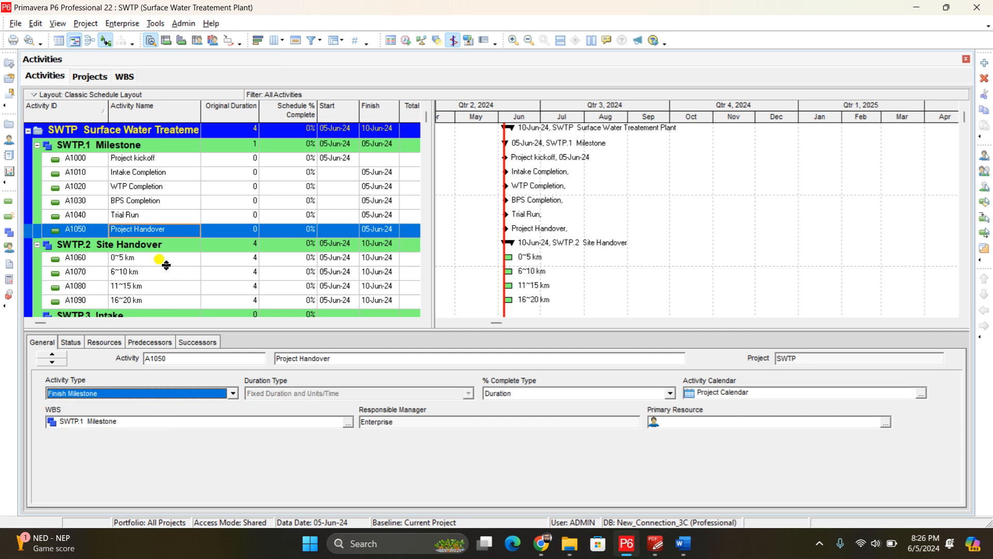
# - Show the activity types available for the 0~5 km activity under Site Handover, keeping Task Dependent
pyautogui.click(238, 259)
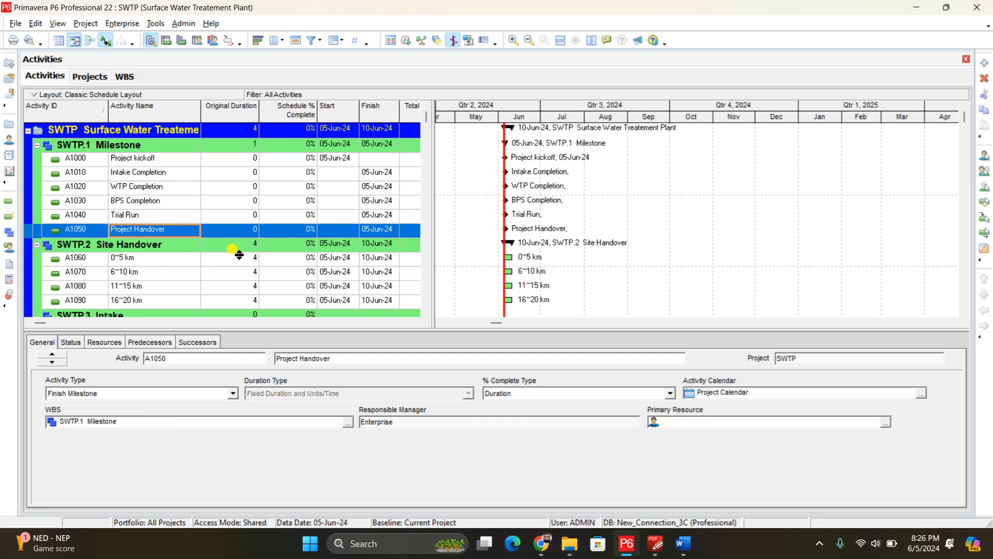
pyautogui.click(236, 260)
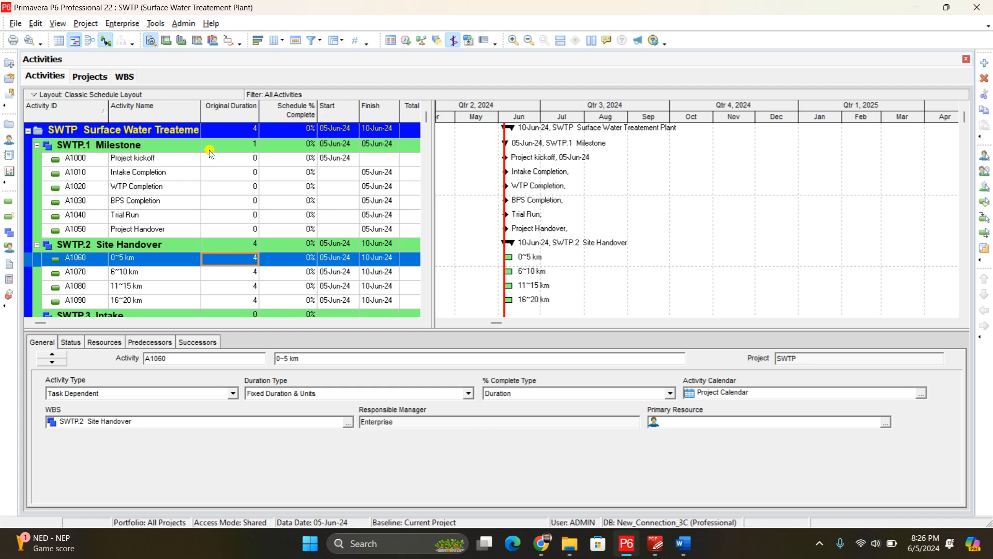
pyautogui.click(209, 393)
pyautogui.click(209, 393)
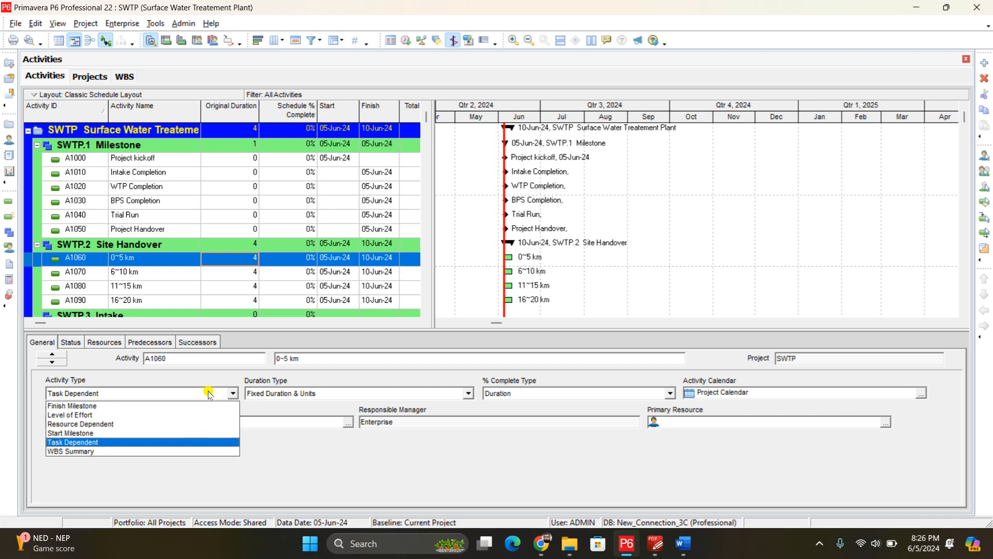
pyautogui.click(120, 180)
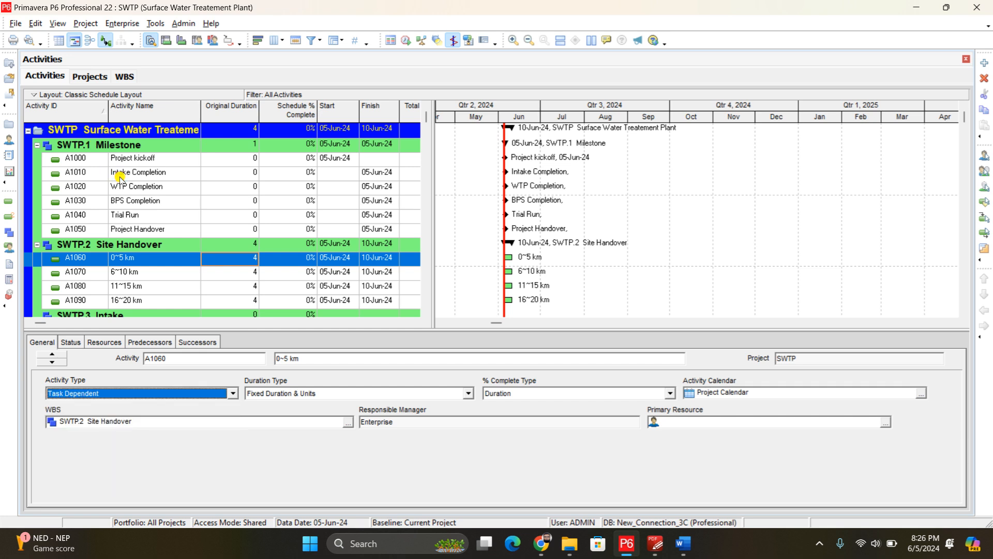
pyautogui.click(122, 161)
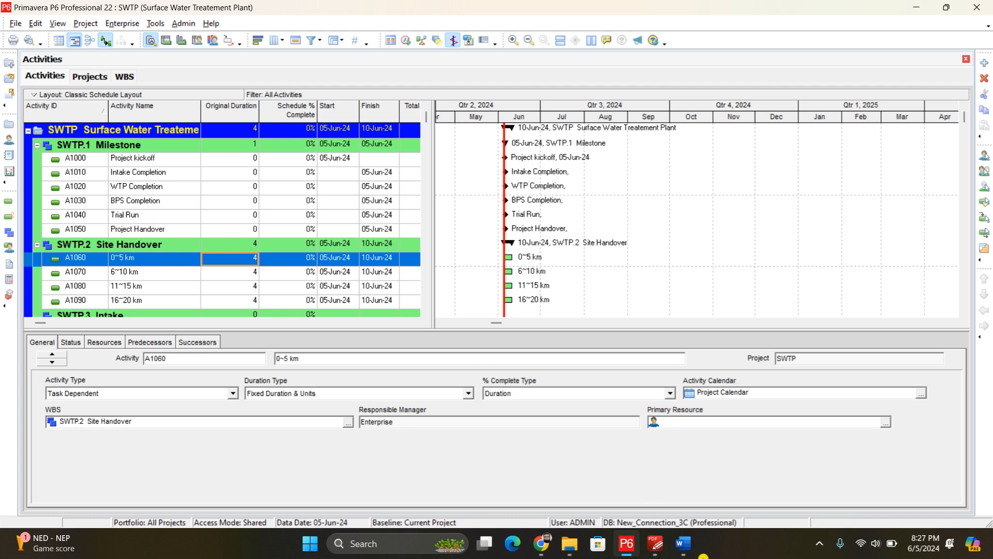
# - Glance at the topic list in Word, then open the Type of Task document from the On Class folder in a maximized window
pyautogui.click(686, 541)
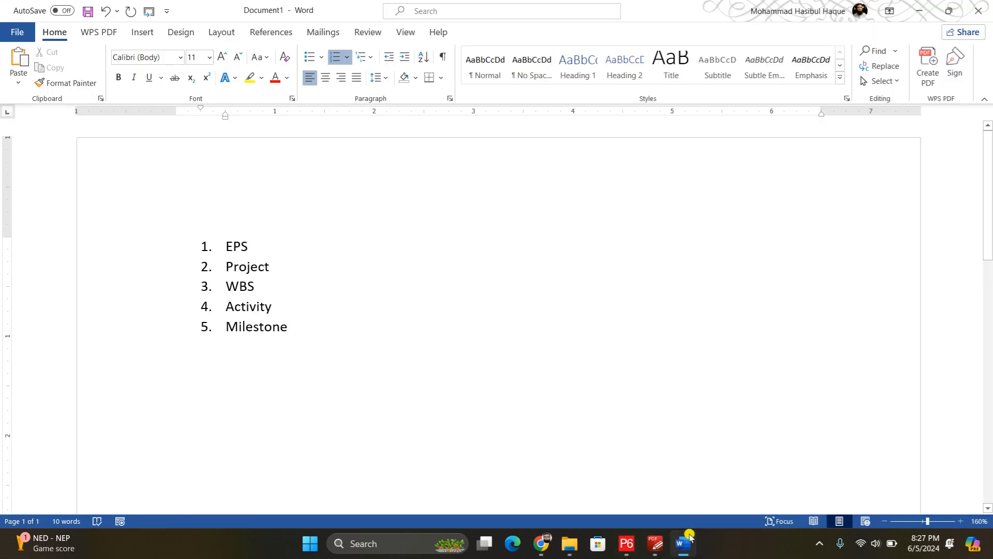
pyautogui.click(913, 17)
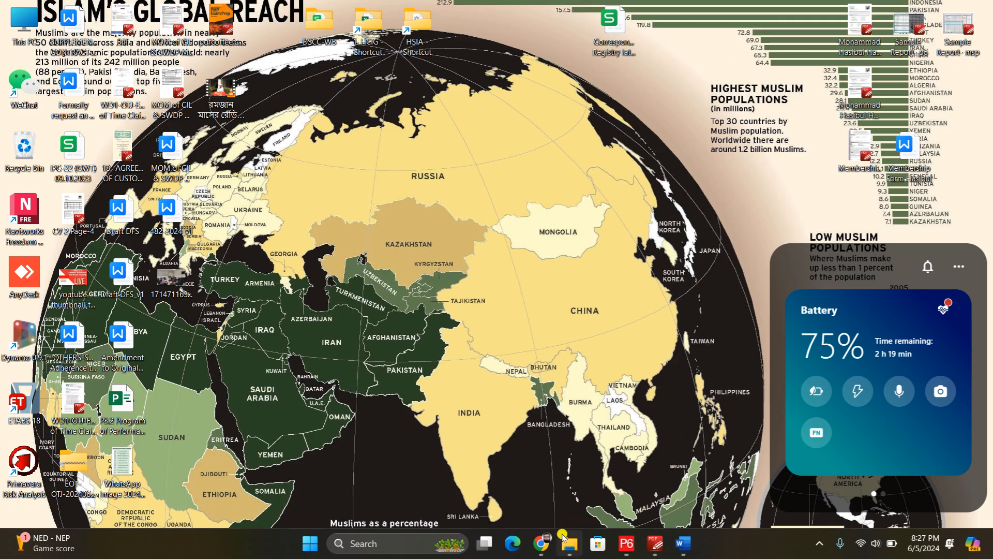
pyautogui.click(570, 542)
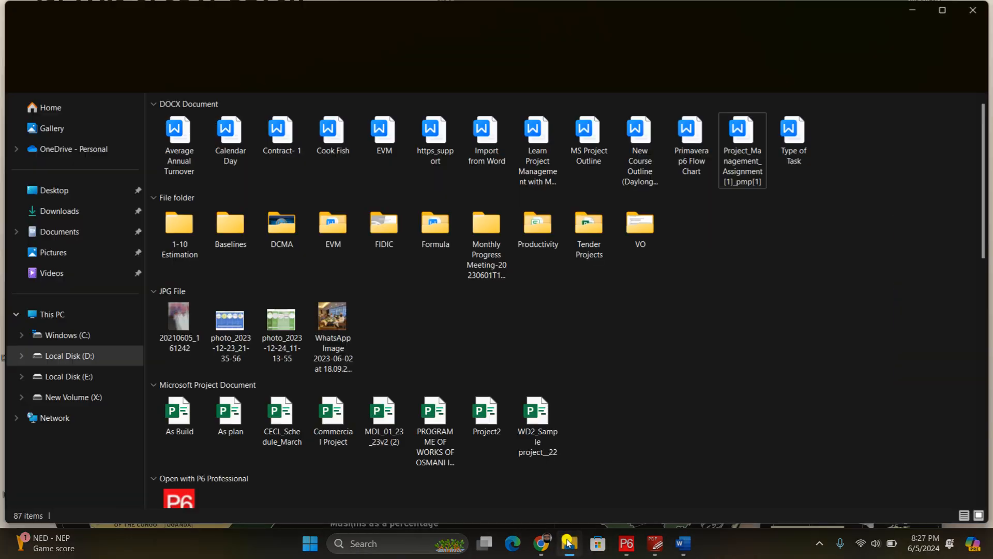
pyautogui.click(782, 144)
pyautogui.doubleClick(782, 144)
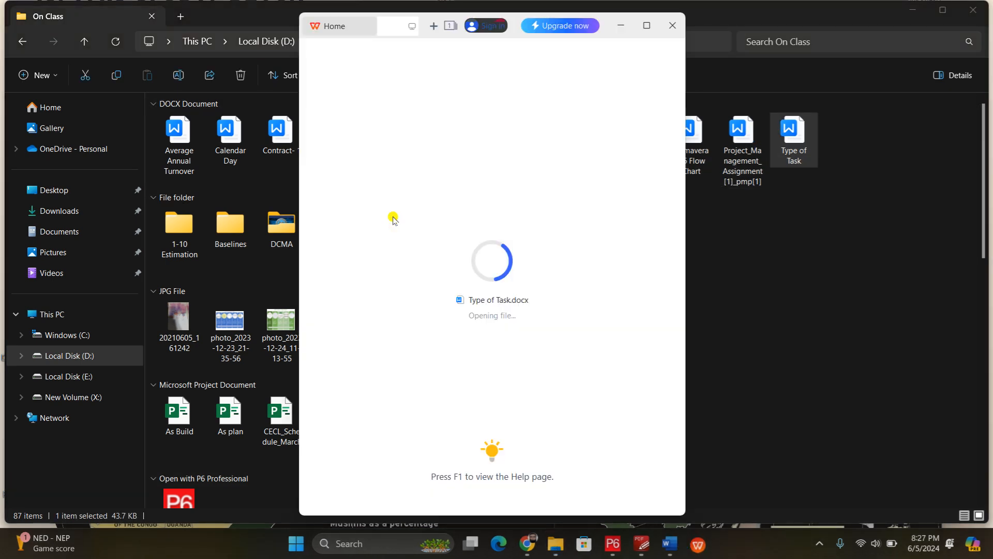
pyautogui.click(654, 29)
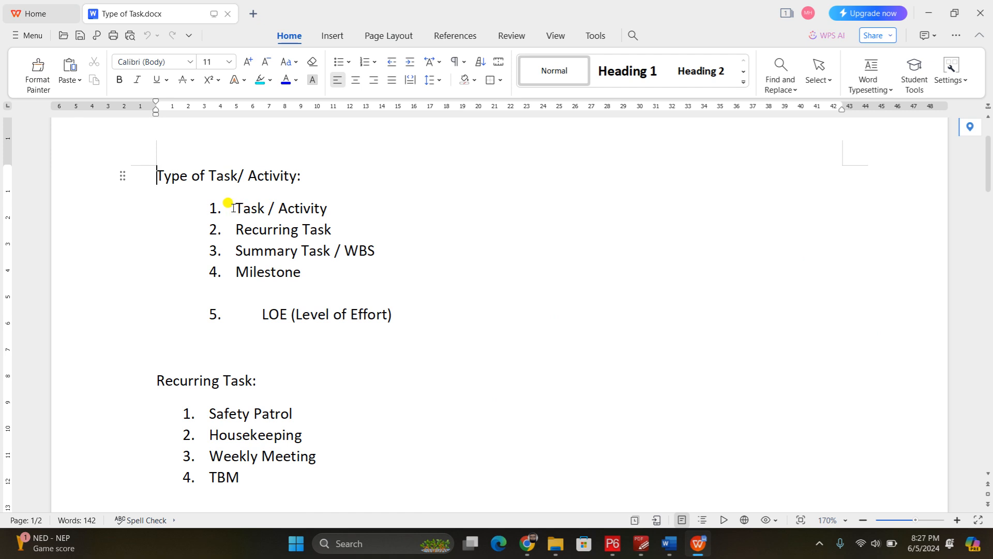
# - Point out the Task / Activity and Recurring Task entries in the list of task types
pyautogui.moveTo(228, 203); pyautogui.dragTo(343, 206)
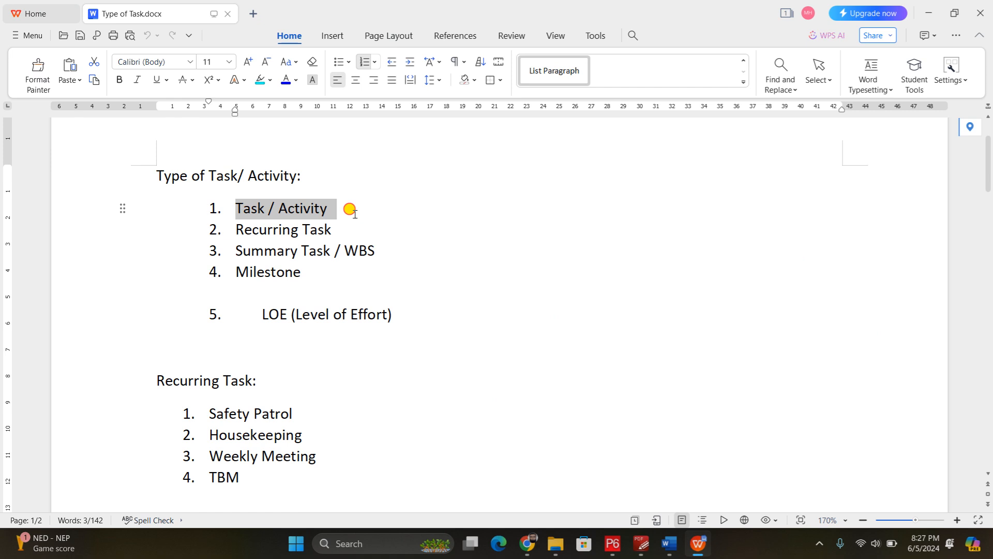
pyautogui.moveTo(229, 231); pyautogui.dragTo(347, 233)
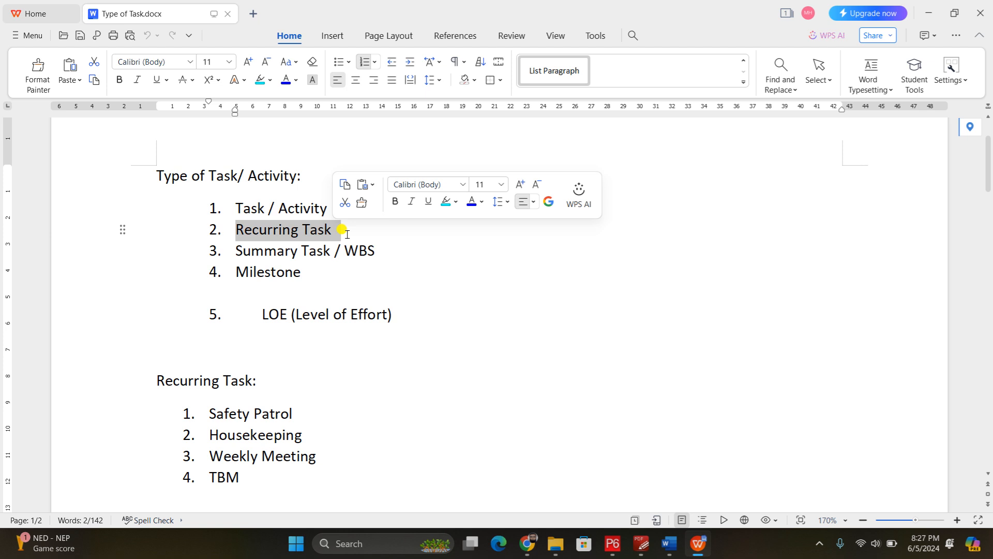
pyautogui.click(347, 234)
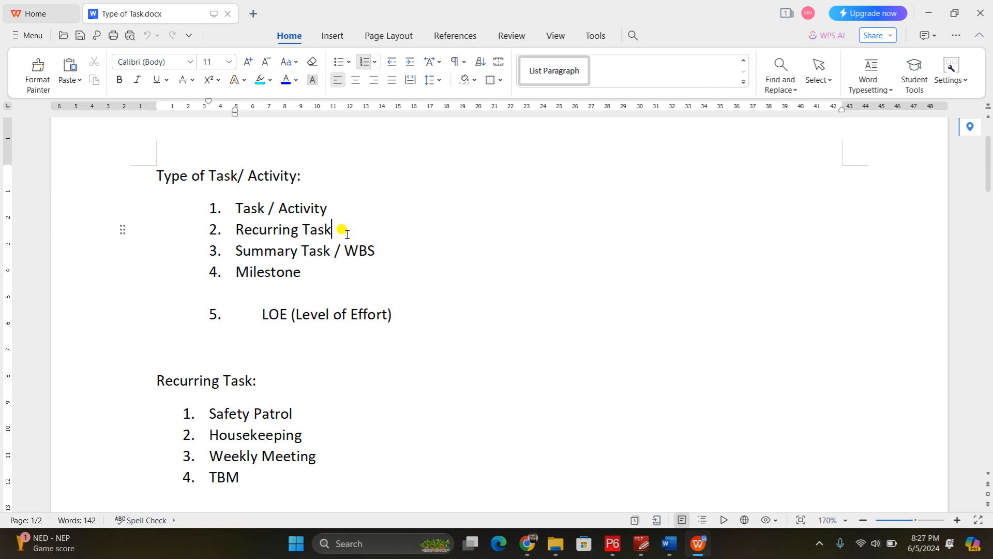
# - Switch to Microsoft Project, create a blank project and show the task insertion options, including Recurring Task
pyautogui.press('super')
pyautogui.write('pr')
pyautogui.press('Return')
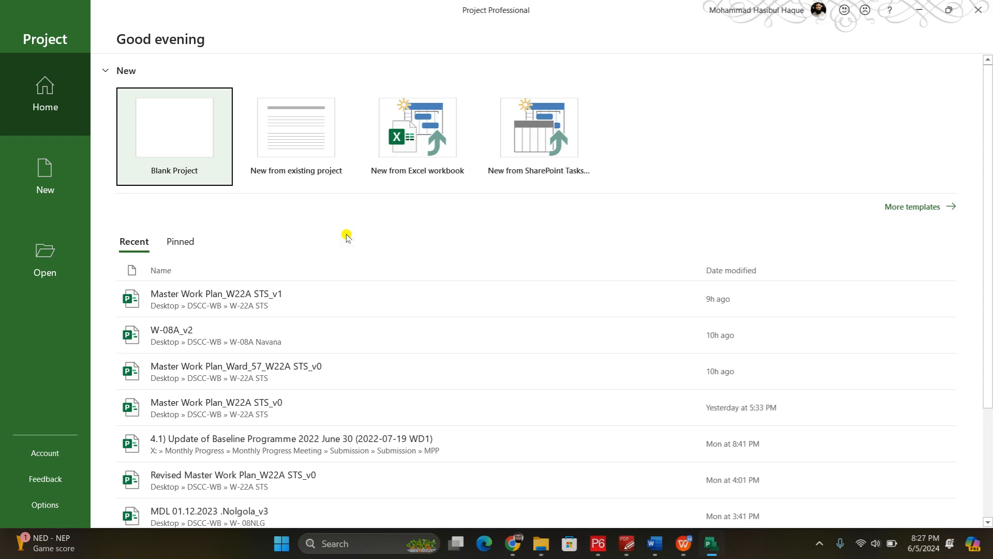
pyautogui.click(186, 153)
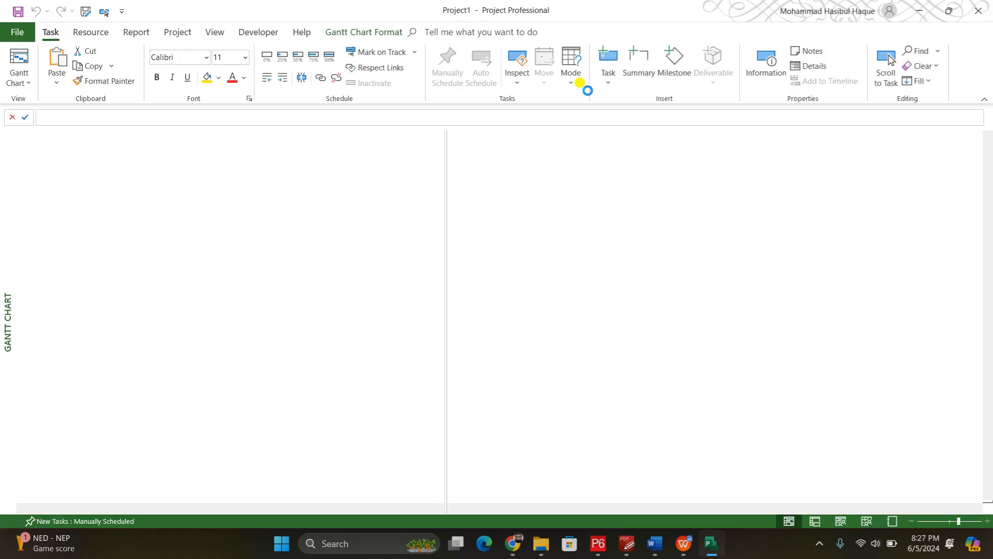
pyautogui.click(608, 81)
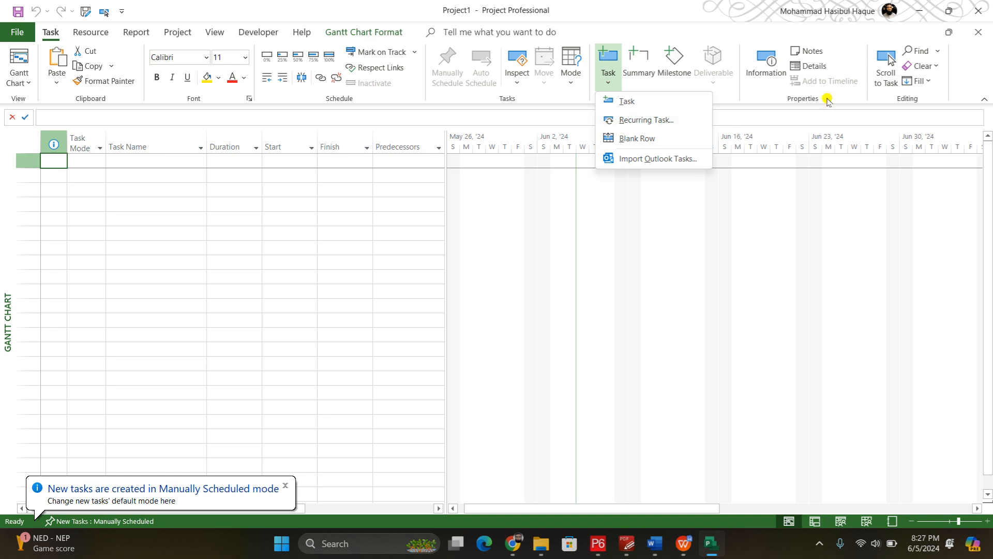
pyautogui.click(922, 11)
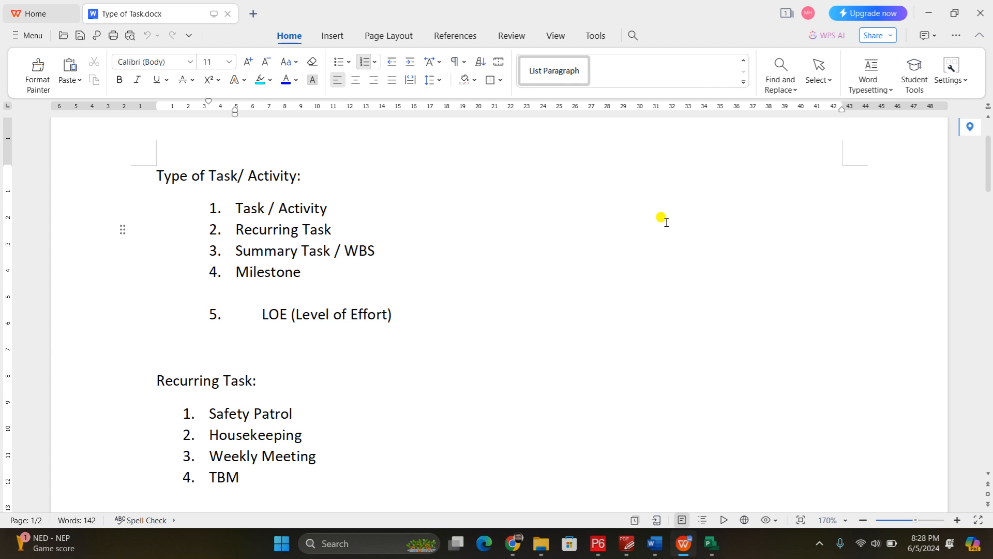
# - Point out the Summary Task / WBS, Milestone and LOE entries, and examine the fish activities' predecessor and successor table
pyautogui.moveTo(334, 246); pyautogui.dragTo(233, 250)
pyautogui.click(390, 251)
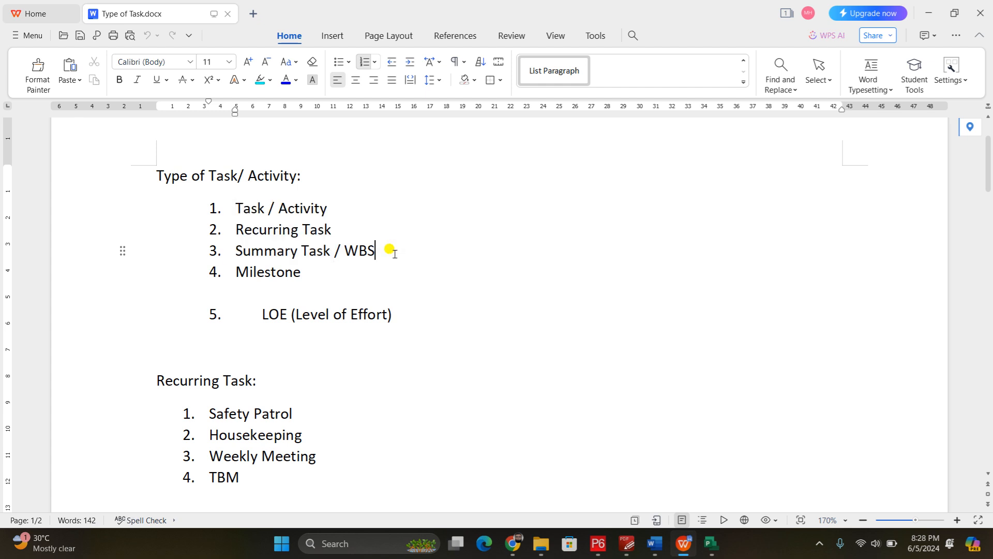
pyautogui.moveTo(390, 251); pyautogui.dragTo(340, 250)
pyautogui.click(313, 272)
pyautogui.moveTo(231, 288); pyautogui.dragTo(223, 272)
pyautogui.moveTo(243, 324); pyautogui.dragTo(482, 320)
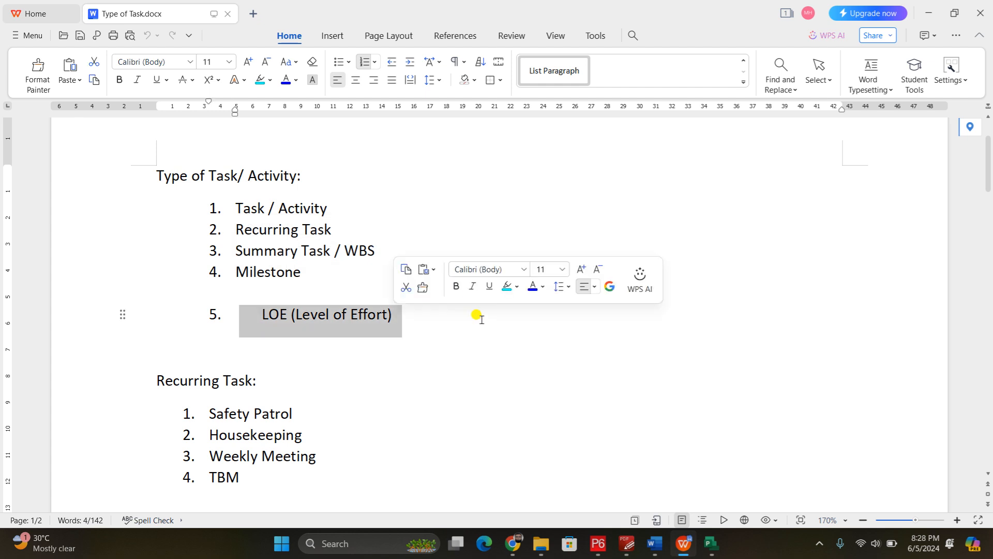
pyautogui.scroll(-3, 446, 371)
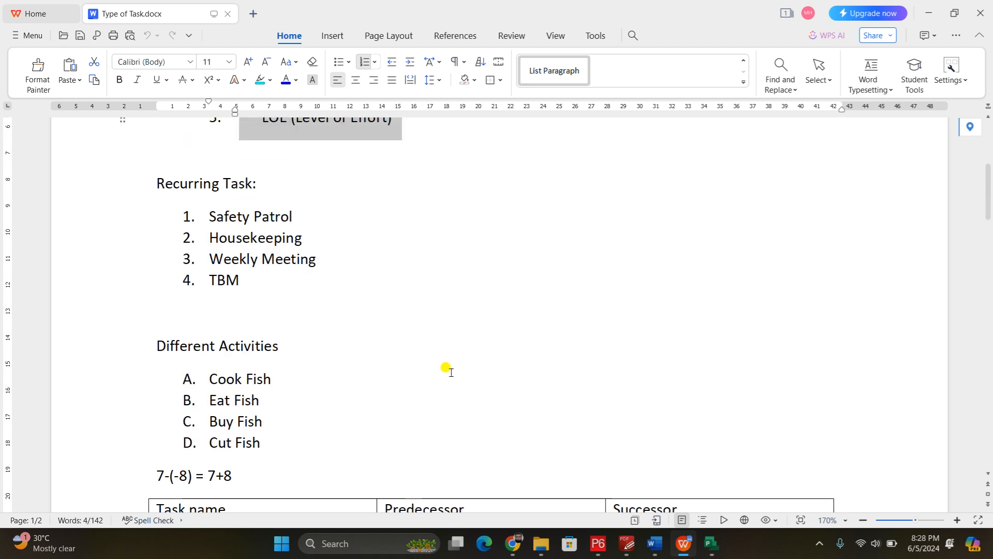
pyautogui.scroll(-3, 446, 370)
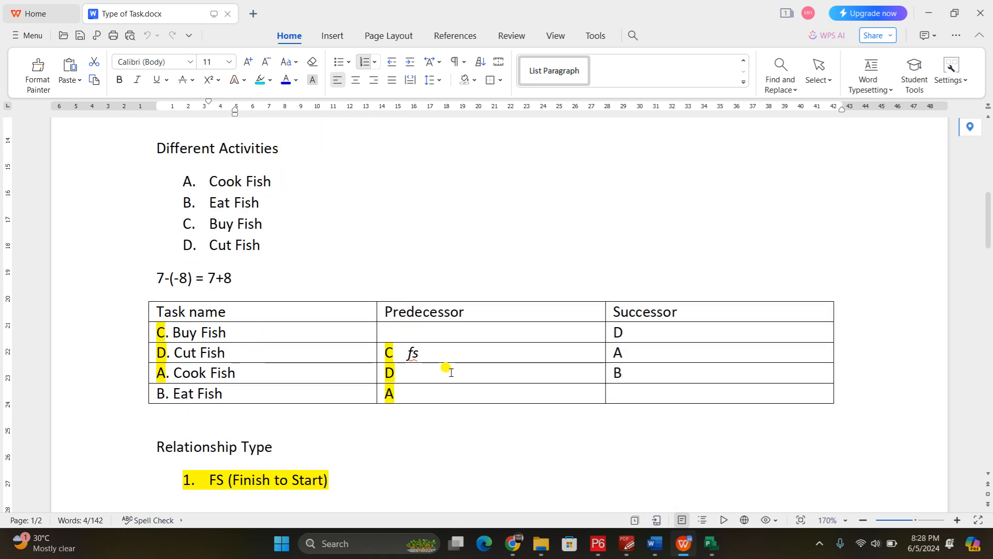
# - Point out the four entries, Cook Fish to Cut Fish, in the Different Activities list
pyautogui.scroll(1, 365, 315)
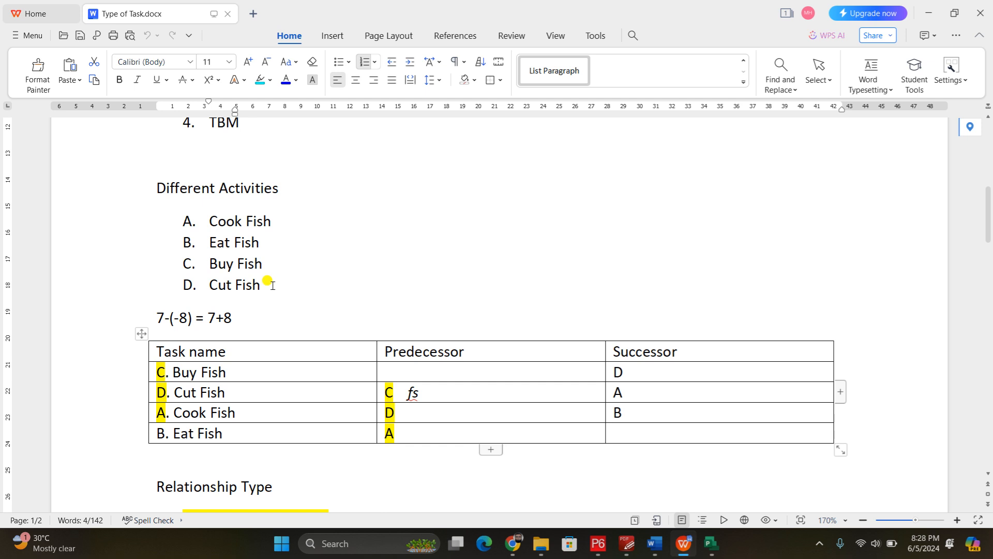
pyautogui.moveTo(273, 285); pyautogui.dragTo(166, 226)
pyautogui.scroll(-2, 579, 262)
pyautogui.scroll(2, 581, 262)
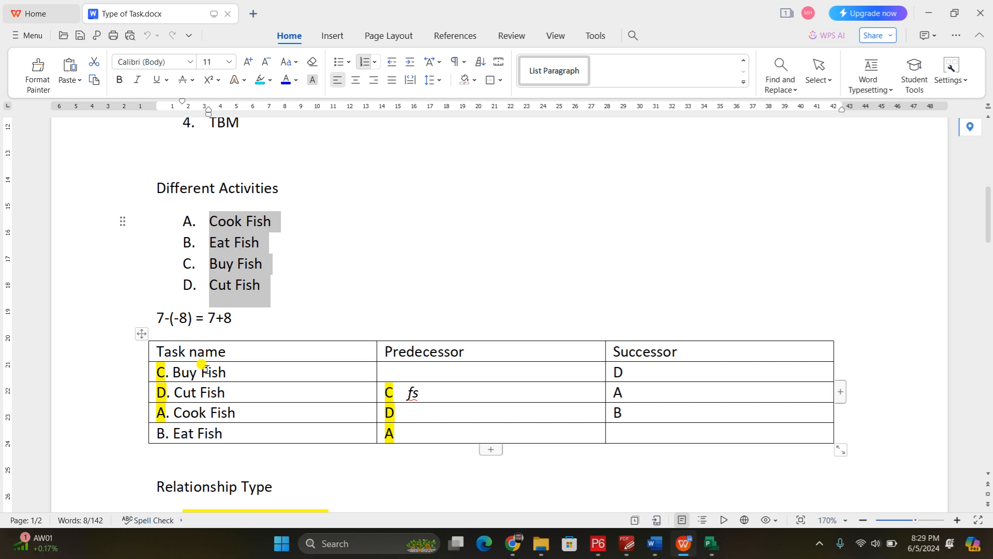
pyautogui.scroll(-1, 206, 369)
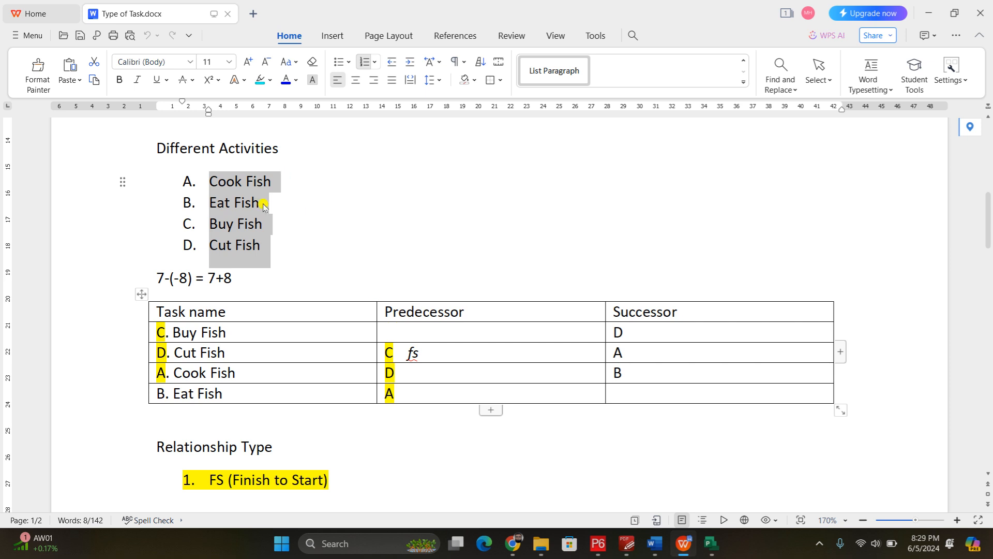
# - Point out the Buy Fish and Cut Fish rows, the Predecessor heading and the fs relationship in the task table
pyautogui.click(257, 334)
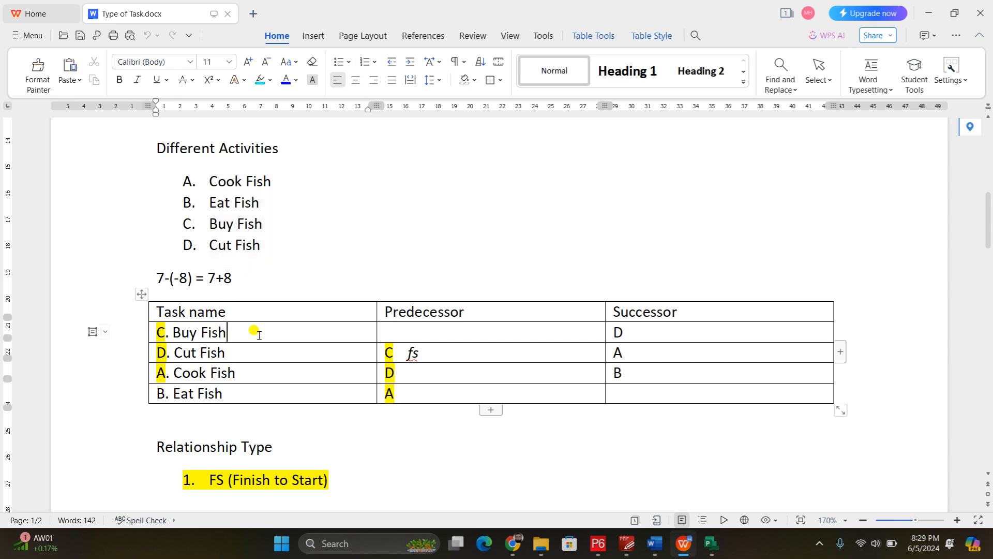
pyautogui.click(409, 329)
pyautogui.hotkey('shift', 'Left')
pyautogui.hotkey('shift', 'Left')
pyautogui.hotkey('shift', 'Left')
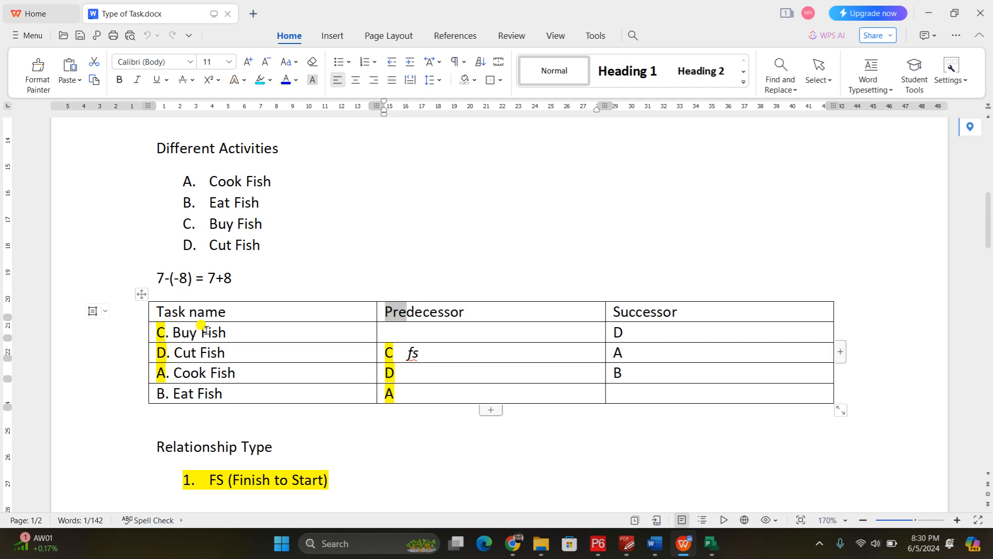
pyautogui.click(330, 330)
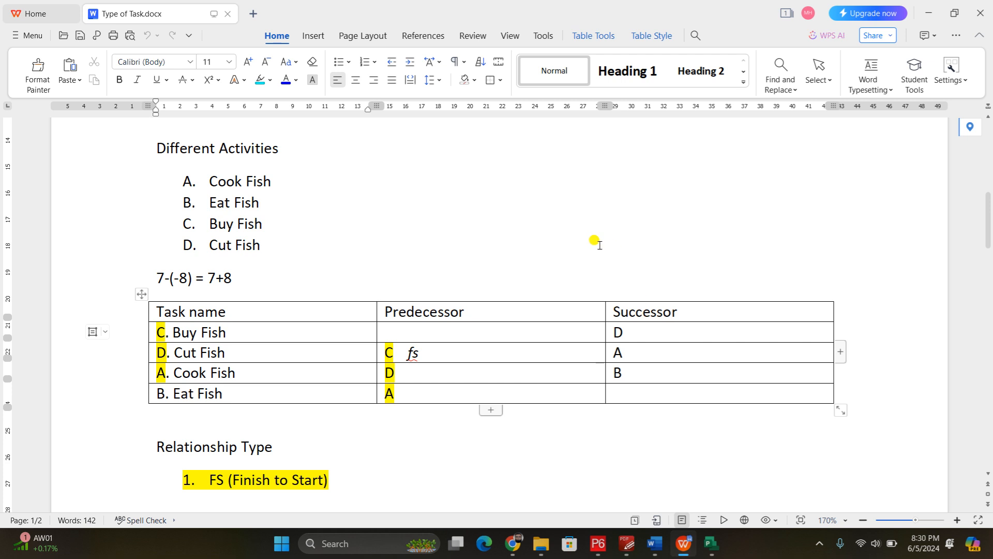
pyautogui.click(244, 356)
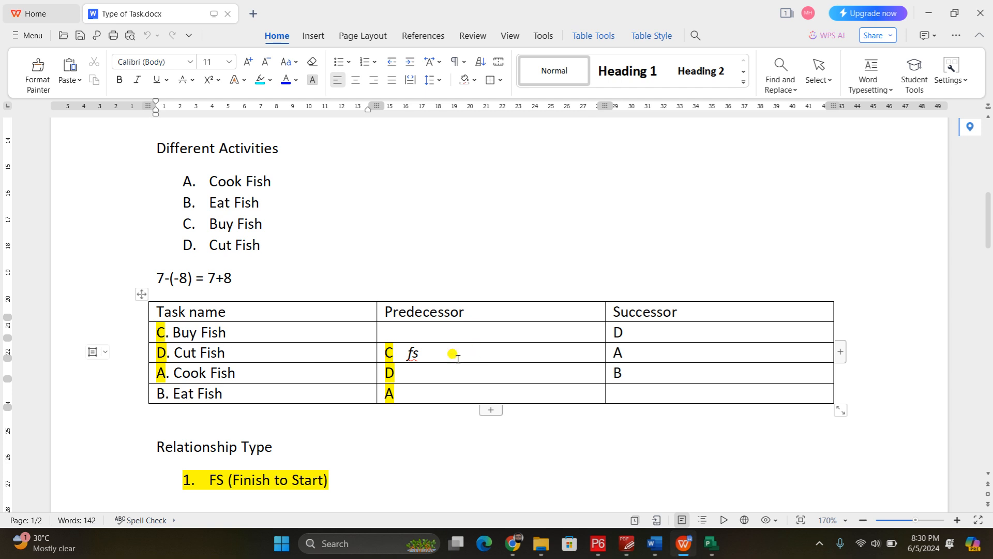
pyautogui.doubleClick(414, 352)
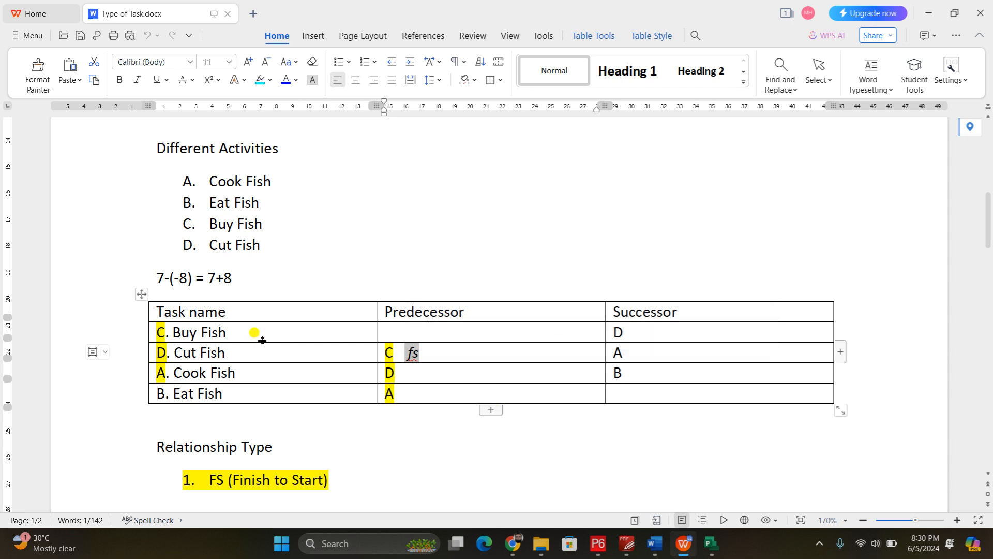
pyautogui.click(242, 333)
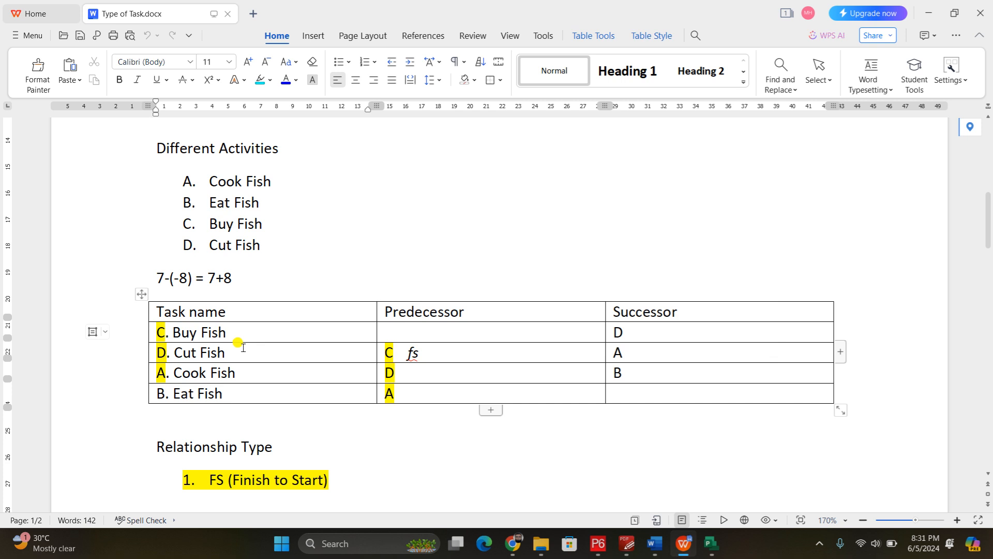
# - Highlight all four Relationship Type entries, followed by only the FS, SS and FF entries
pyautogui.scroll(-3, 239, 342)
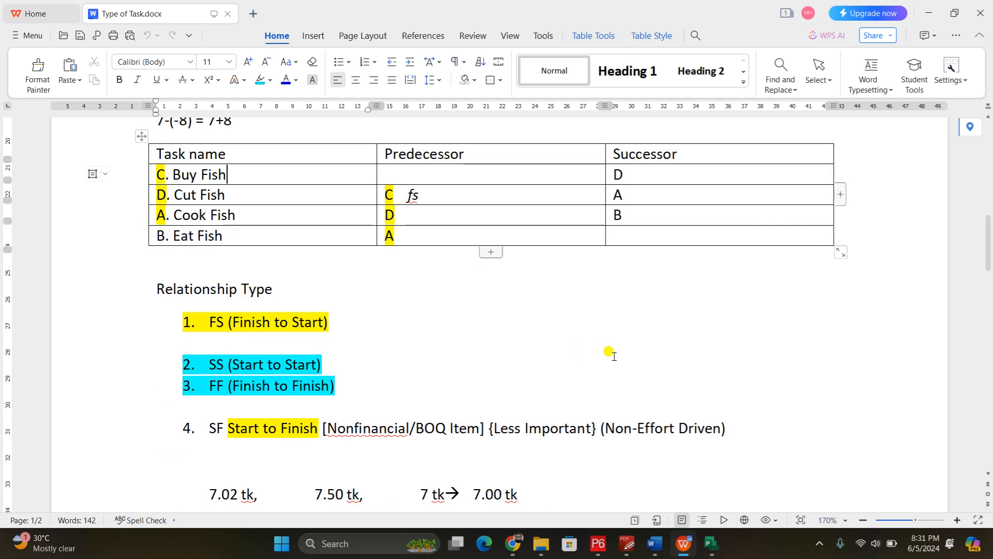
pyautogui.click(754, 426)
pyautogui.moveTo(755, 426); pyautogui.dragTo(209, 321)
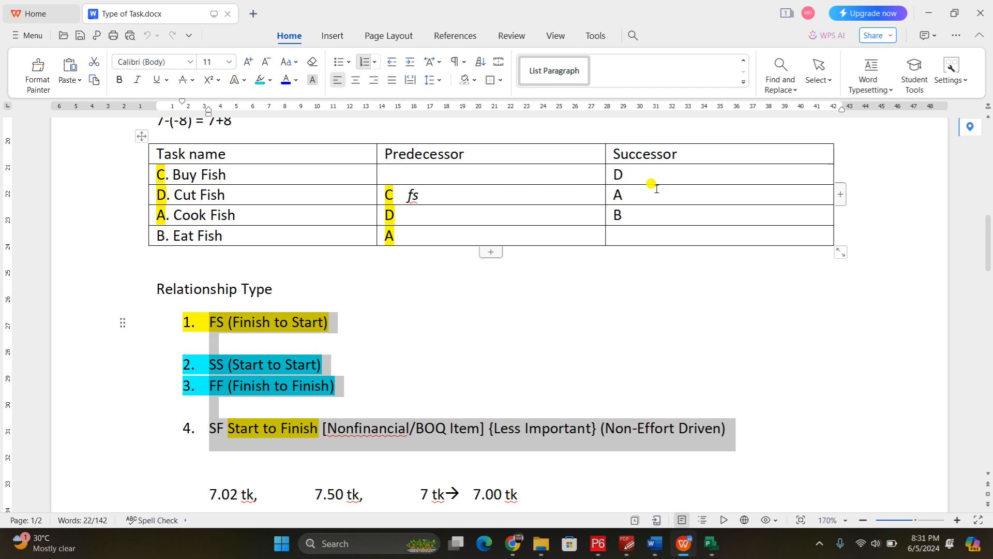
pyautogui.scroll(-3, 652, 183)
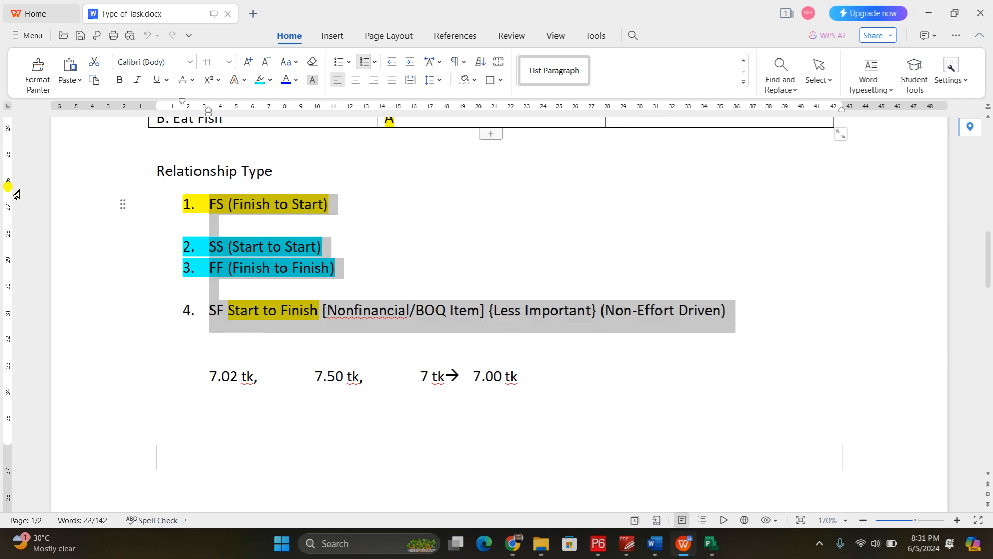
pyautogui.click(401, 326)
pyautogui.click(364, 278)
pyautogui.moveTo(363, 278); pyautogui.dragTo(201, 200)
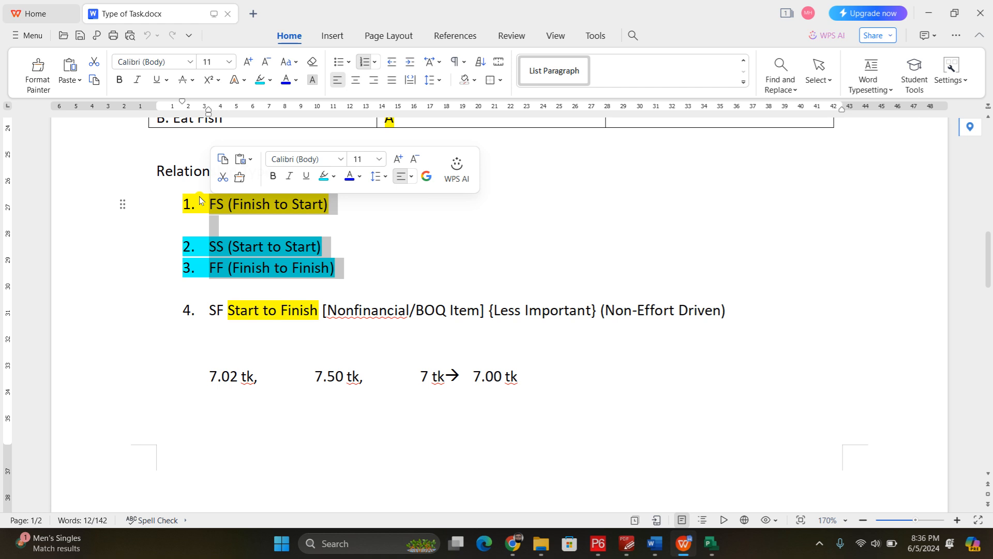
pyautogui.click(929, 13)
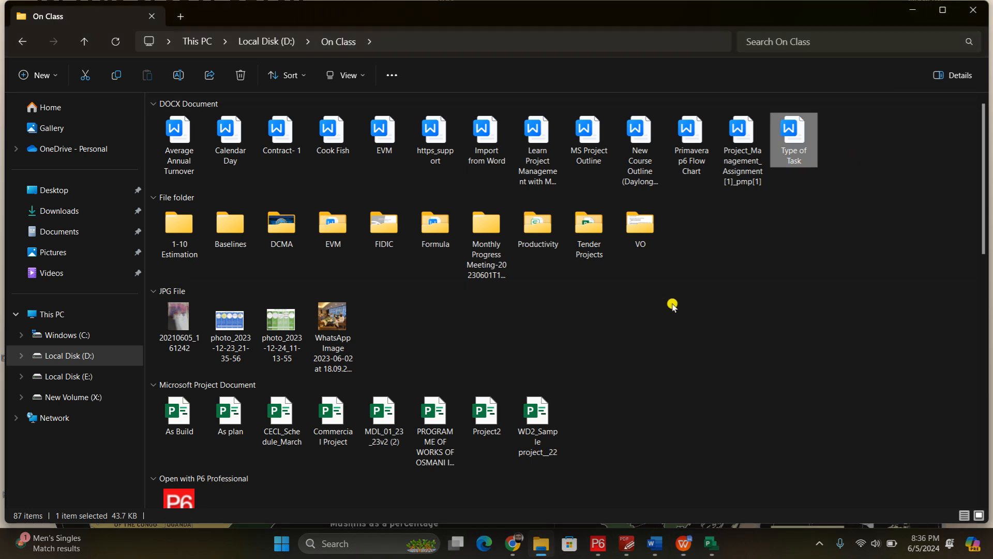
pyautogui.click(913, 10)
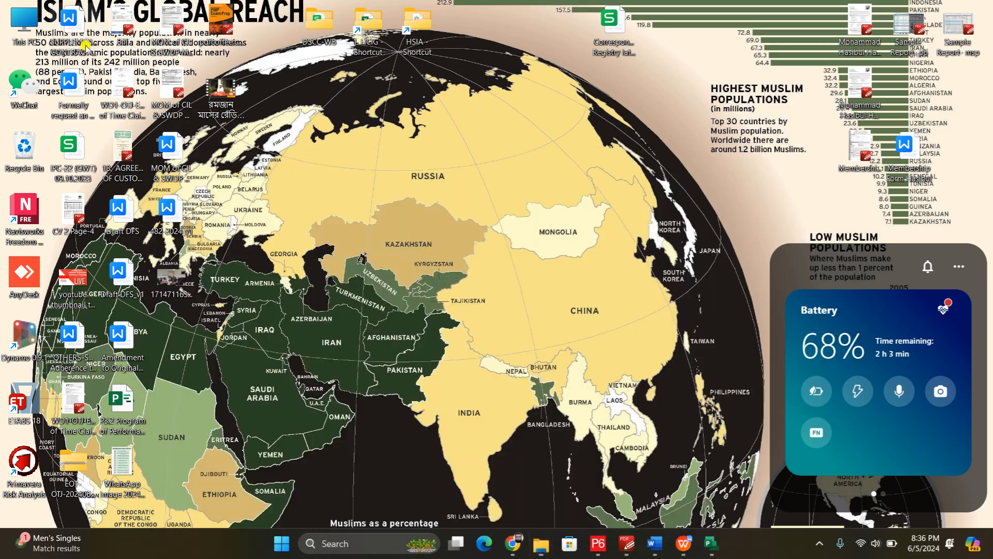
pyautogui.press('super+e')
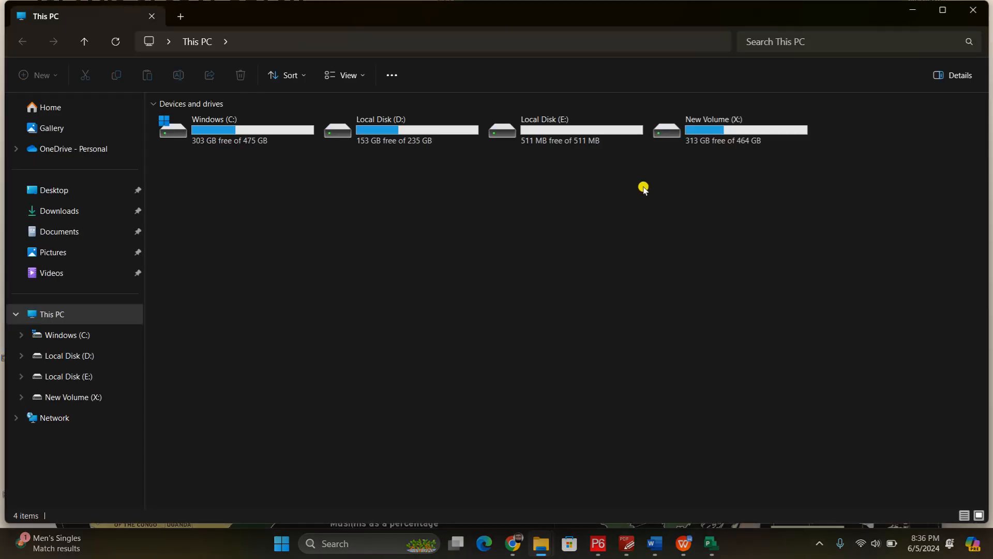
pyautogui.click(438, 123)
pyautogui.doubleClick(439, 122)
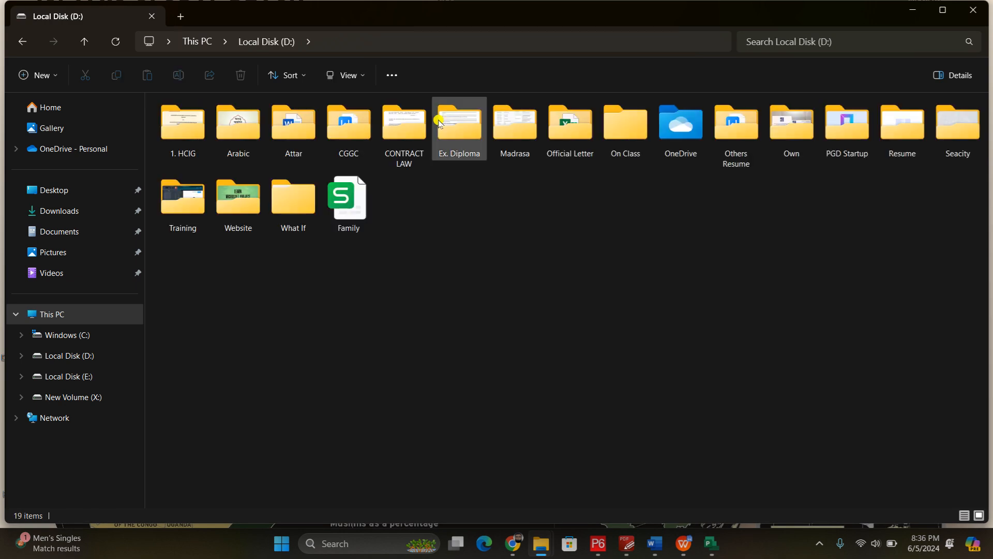
pyautogui.press('e')
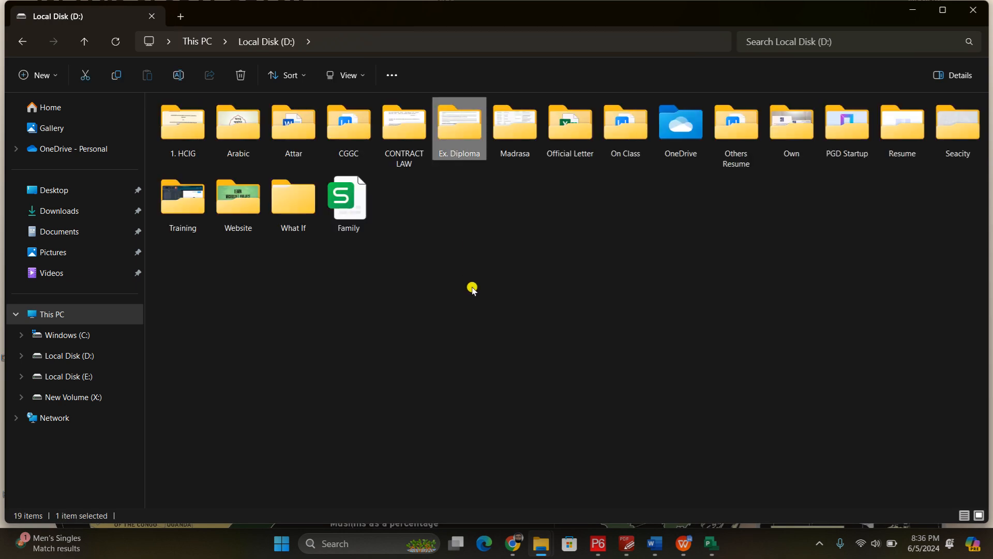
pyautogui.press('Right')
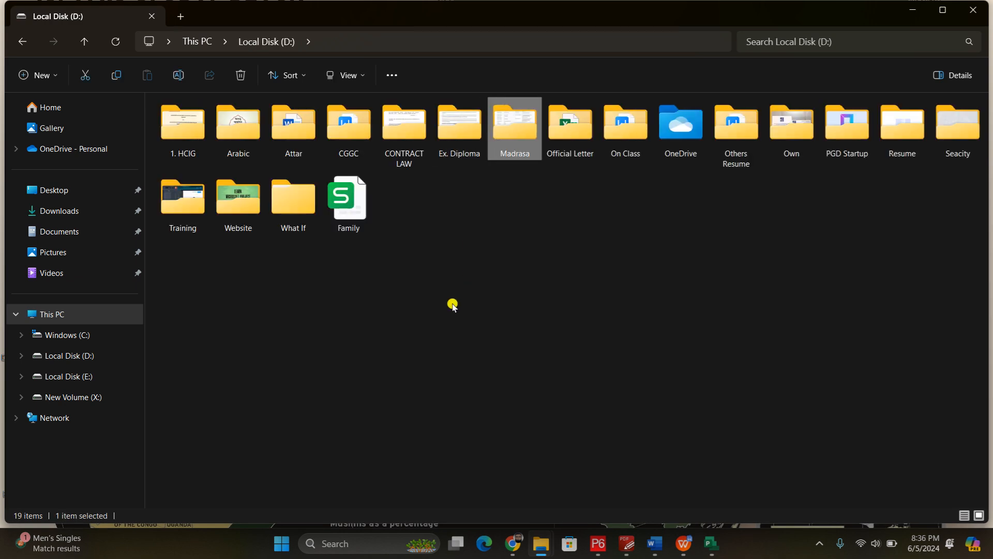
pyautogui.click(914, 9)
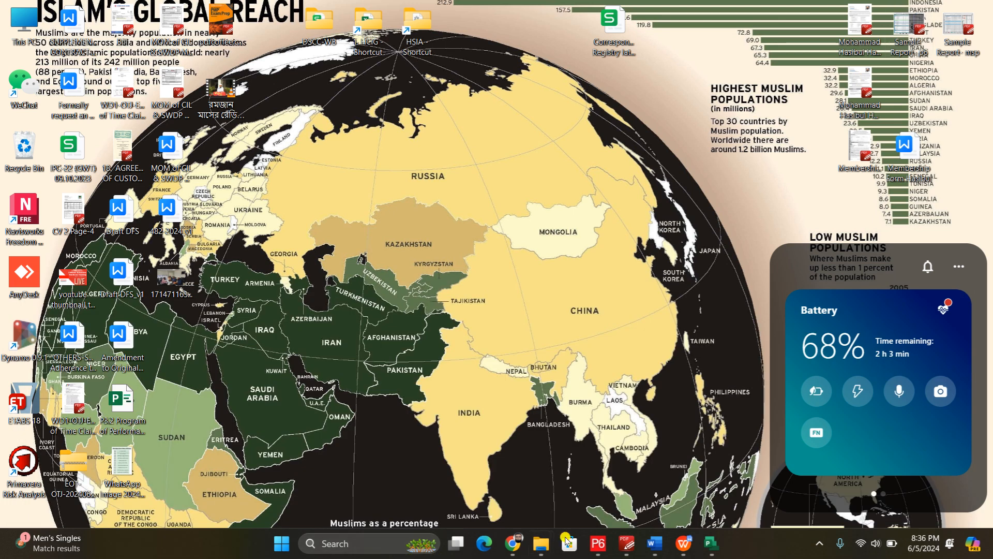
# - Close Microsoft Project, glance at the topic list in Word and return to the Type of Task document in WPS Office
pyautogui.click(707, 540)
pyautogui.click(978, 10)
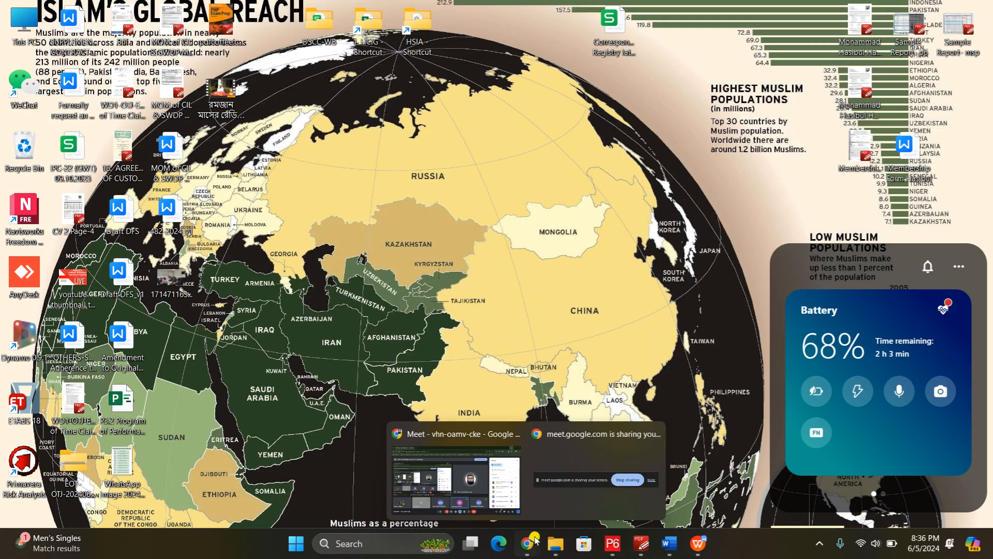
pyautogui.click(669, 542)
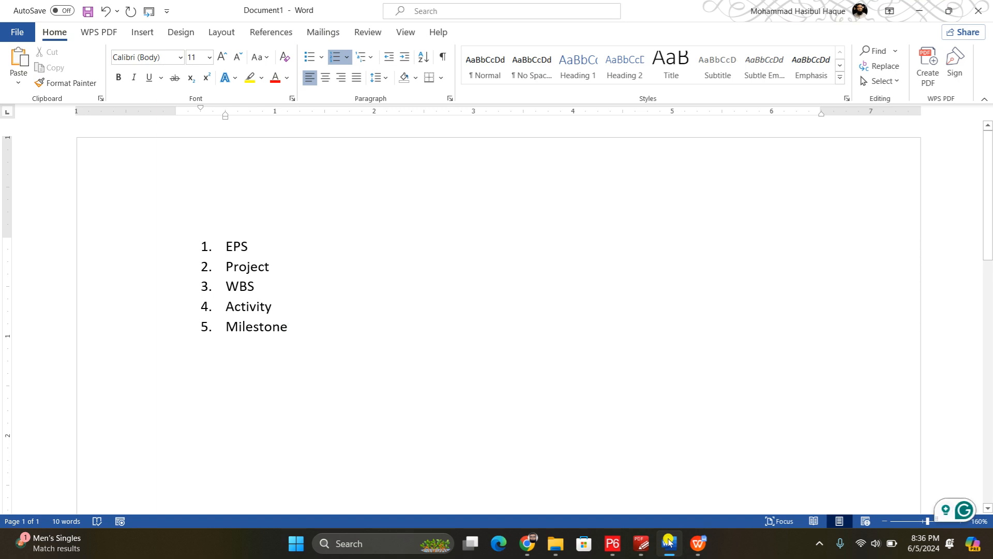
pyautogui.click(699, 544)
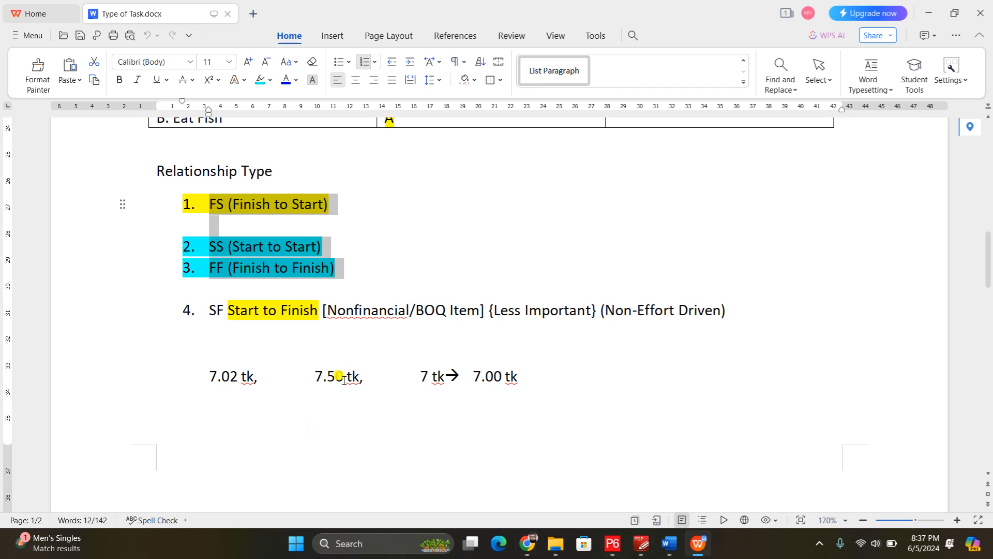
# - Point out the SF (Start to Finish) relationship entry and its Nonfinancial/BOQ Item note
pyautogui.click(367, 268)
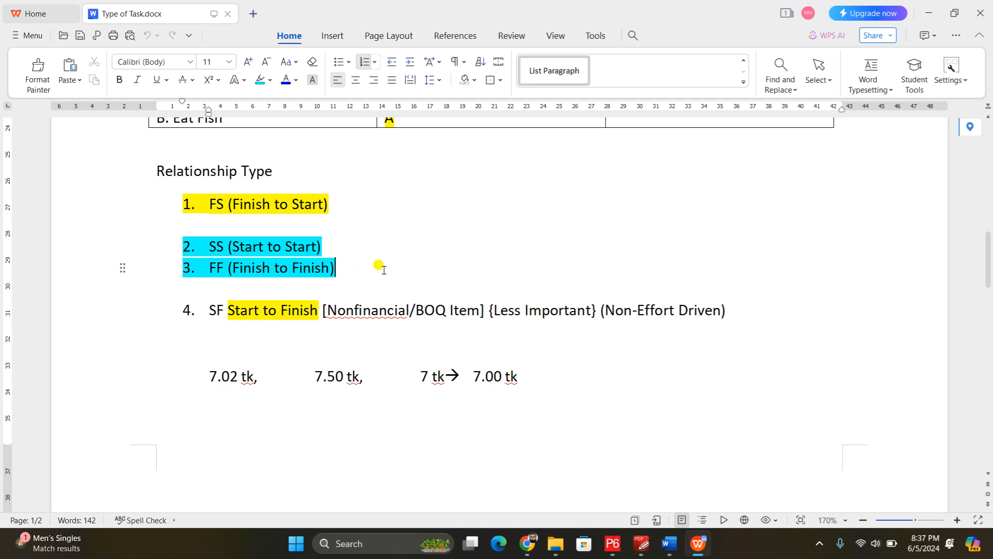
pyautogui.moveTo(214, 308); pyautogui.dragTo(653, 318)
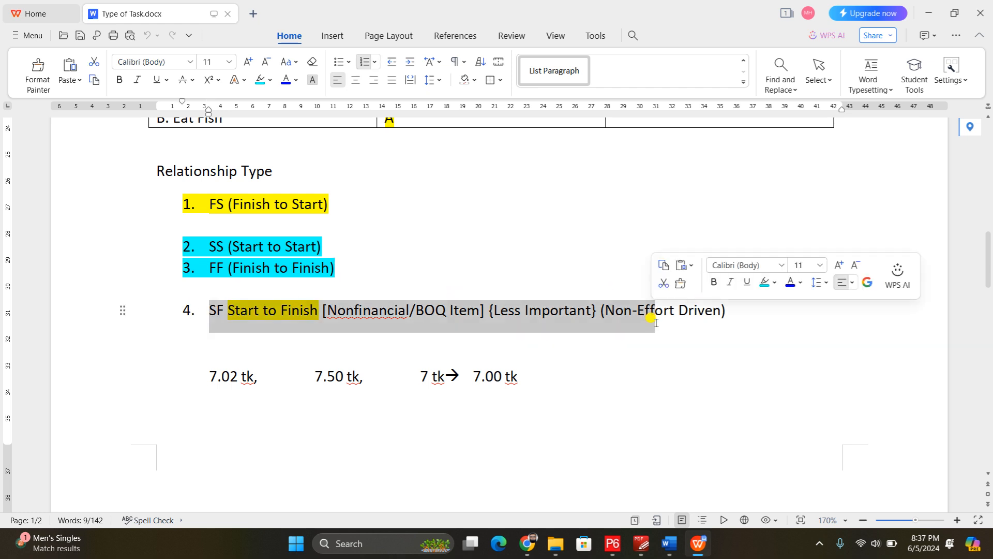
pyautogui.rightClick(377, 315)
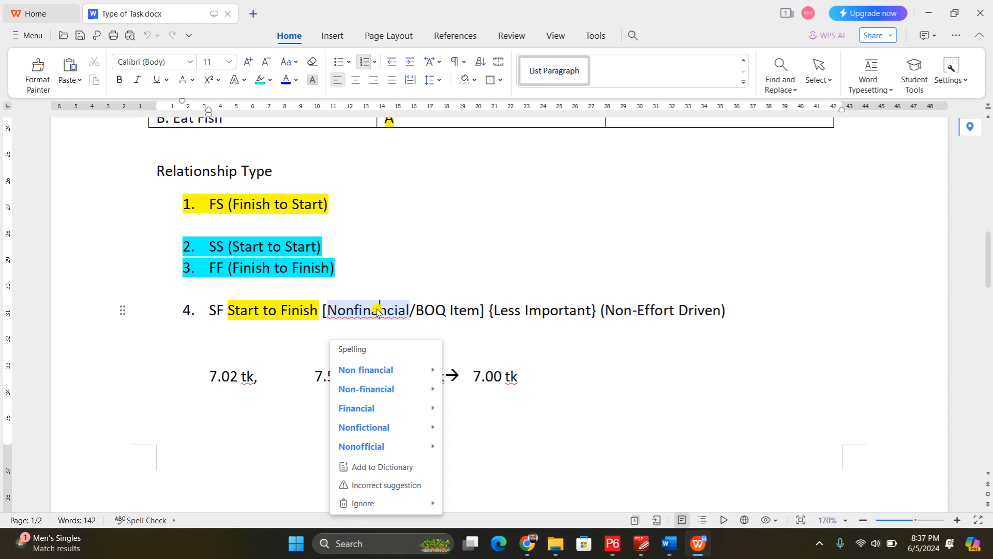
pyautogui.click(472, 306)
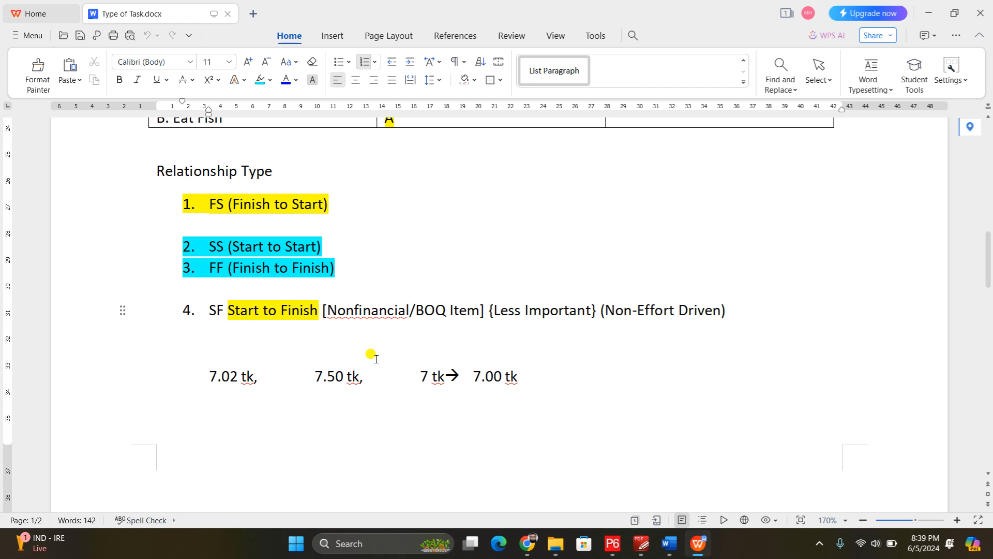
pyautogui.moveTo(380, 310); pyautogui.dragTo(134, 302)
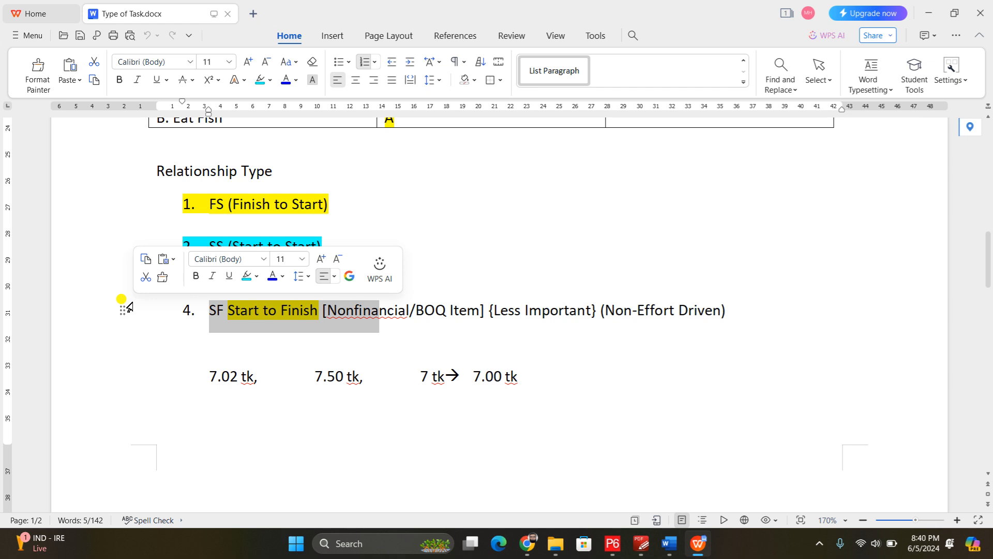
pyautogui.click(675, 310)
# - Minimize the Type of Task document and close the Word document containing the topic list
pyautogui.click(934, 12)
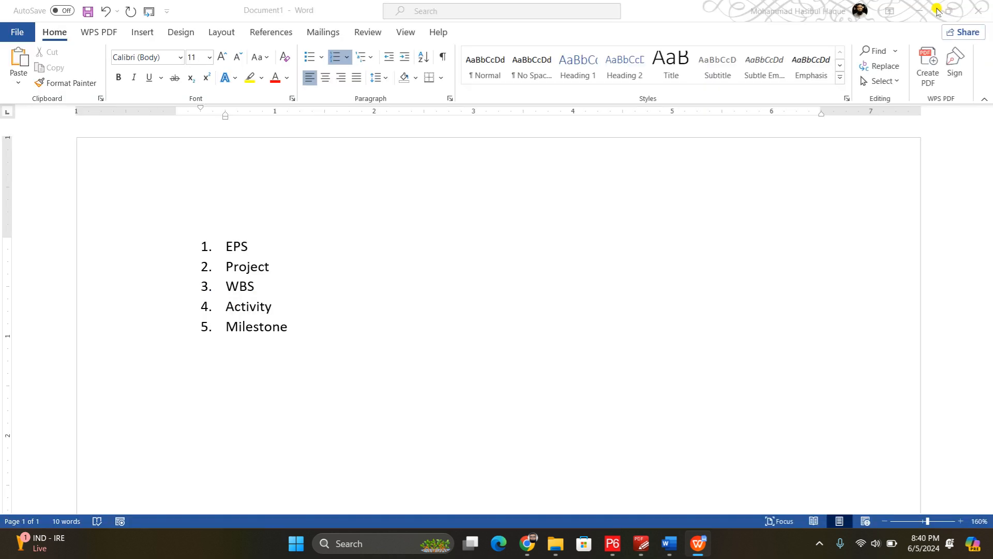
pyautogui.click(971, 7)
pyautogui.click(492, 299)
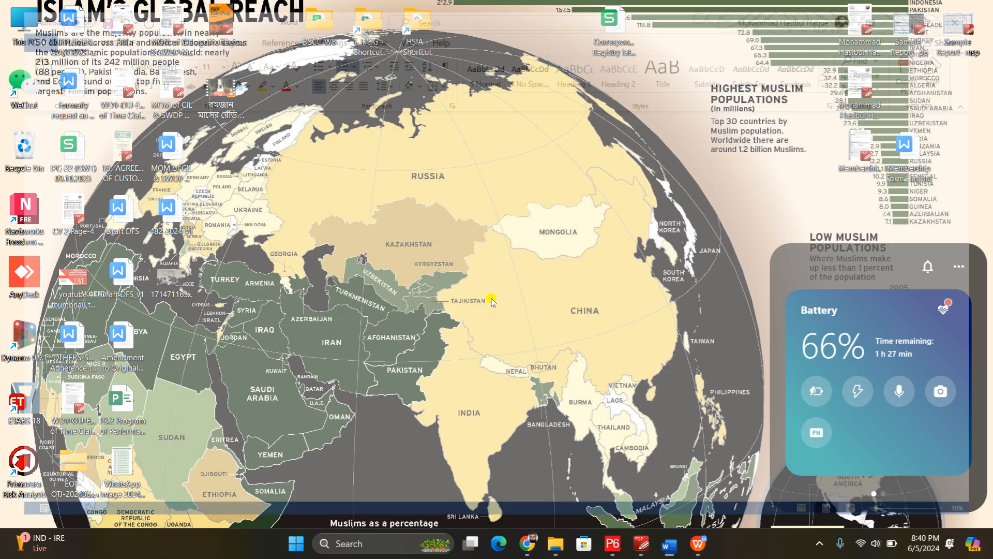
# - Switch to Primavera P6 and add Relationships to the displayed tabs of the activity details
pyautogui.click(612, 543)
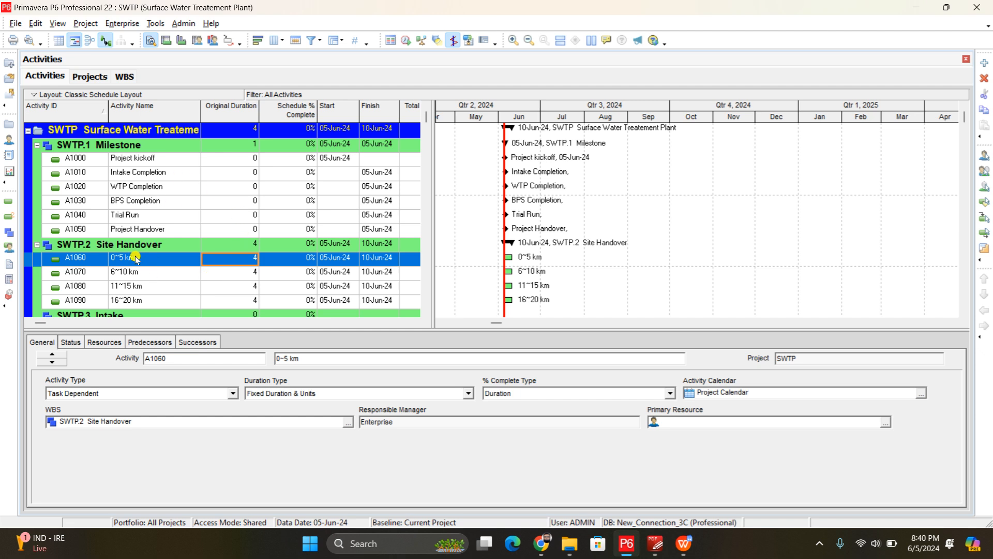
pyautogui.rightClick(244, 342)
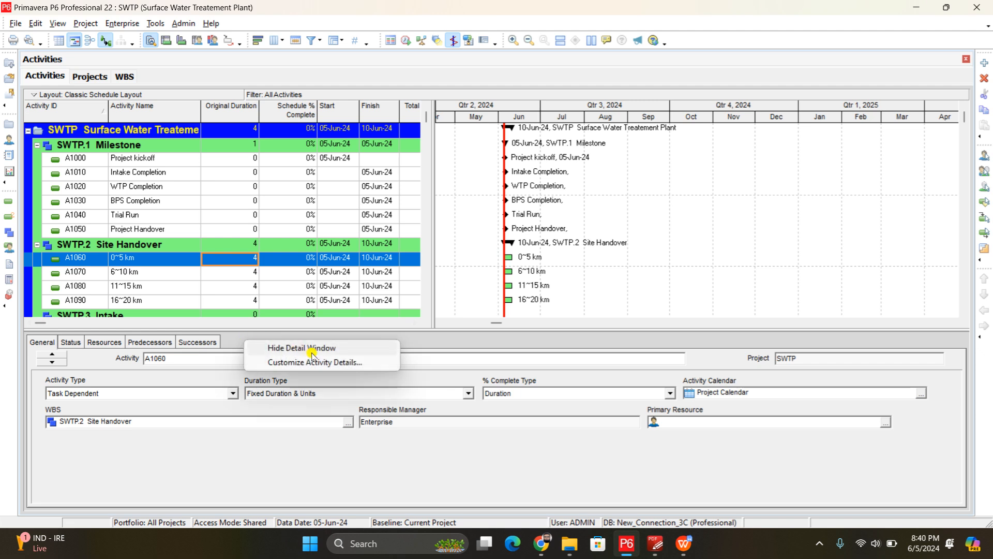
pyautogui.click(312, 361)
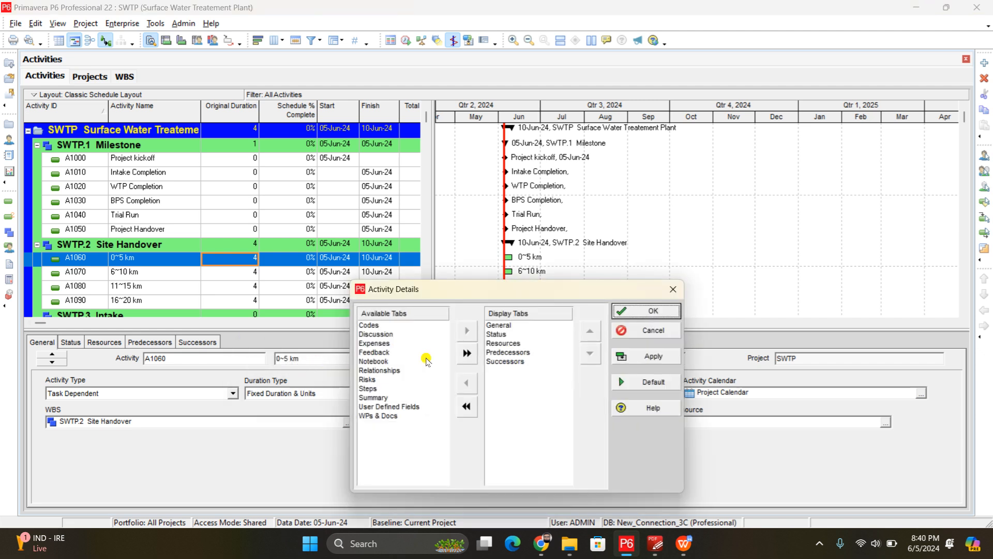
pyautogui.click(393, 370)
pyautogui.click(467, 332)
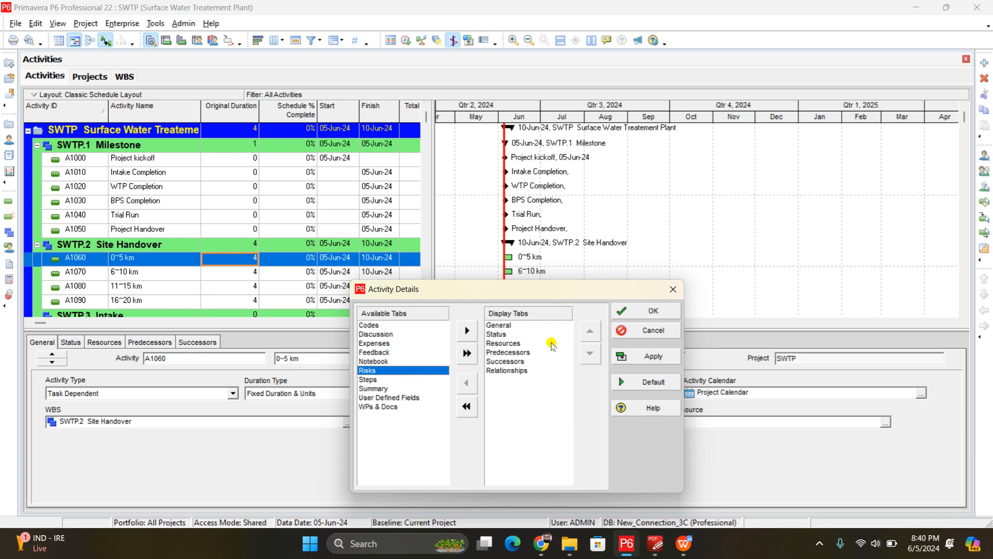
pyautogui.click(653, 356)
pyautogui.click(651, 312)
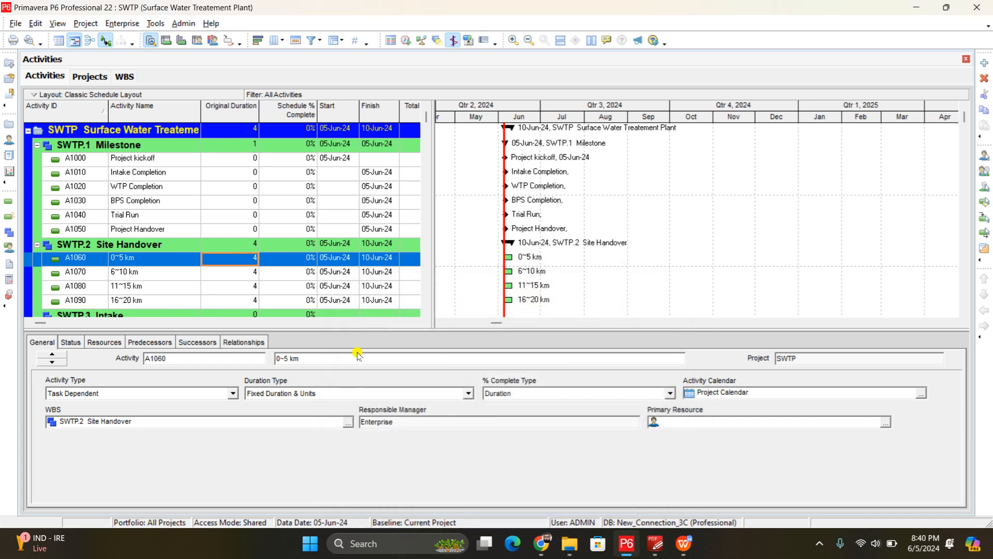
# - Show the Relationships details of activity 0~5 km and review the available and displayed tabs in the Activity Details settings
pyautogui.click(257, 343)
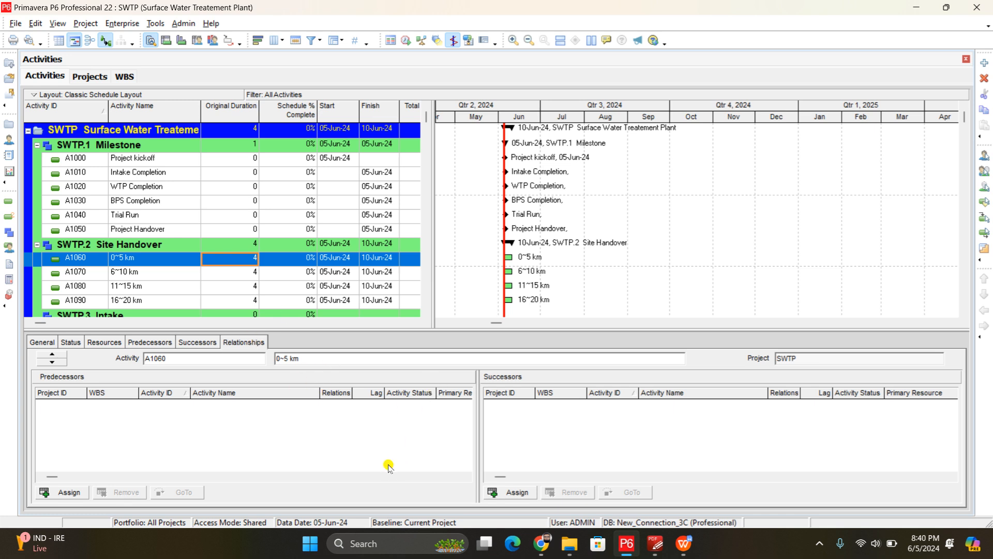
pyautogui.rightClick(308, 340)
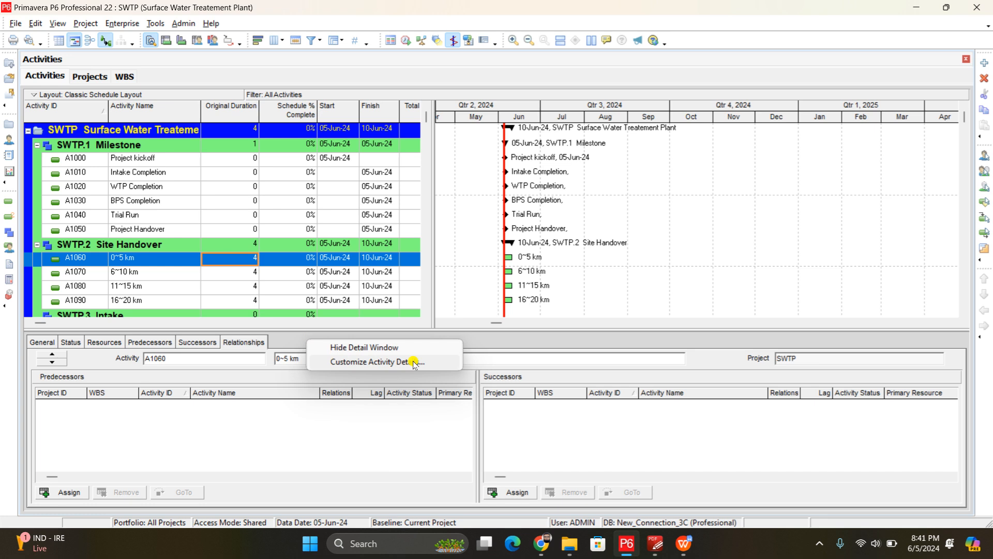
pyautogui.click(414, 363)
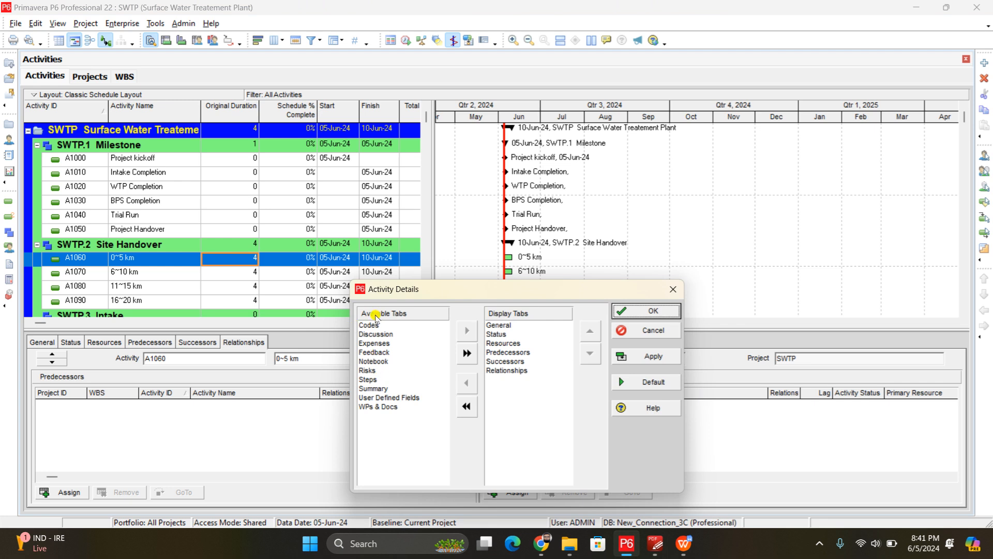
pyautogui.click(369, 379)
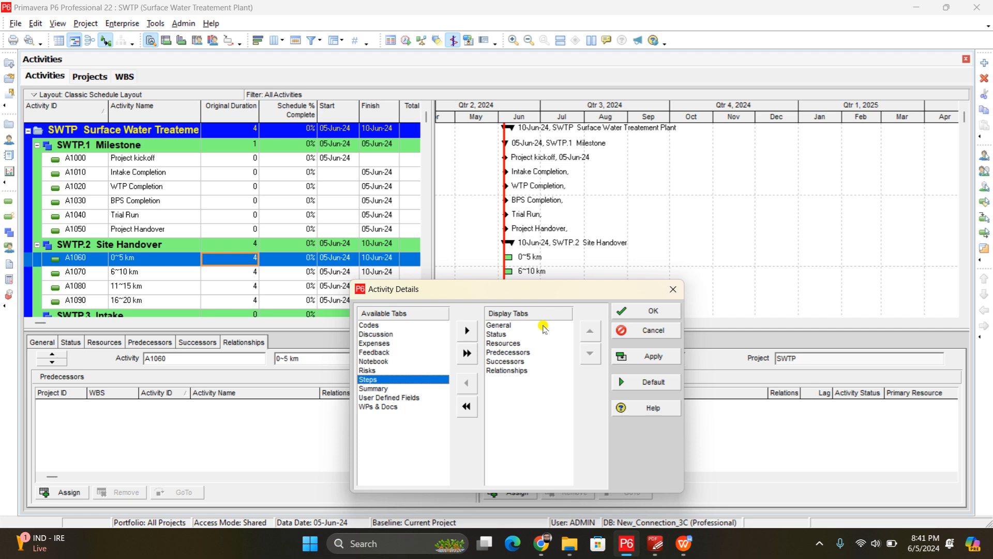
pyautogui.click(673, 288)
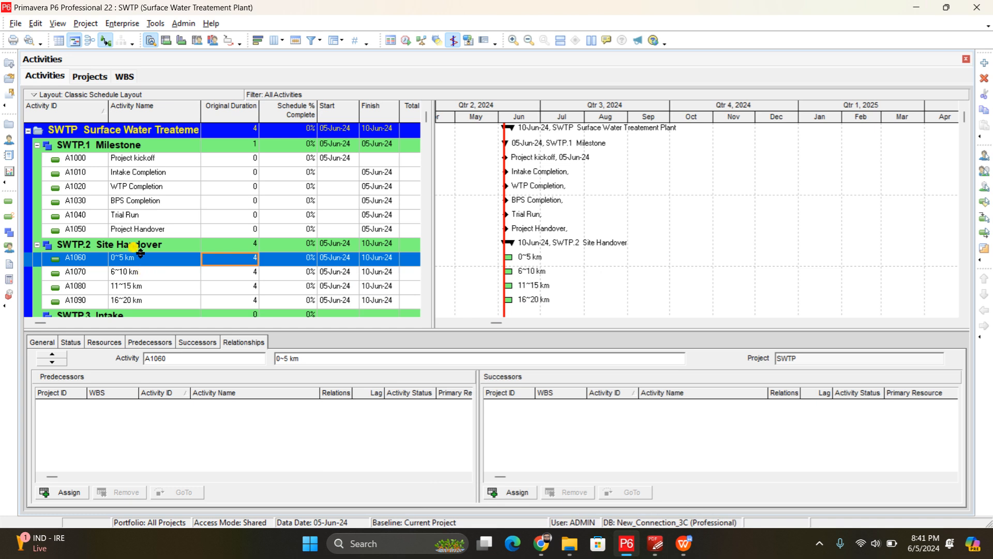
# - Assign Project kickoff as the predecessor of activity 0~5 km, and 0~5 km as the predecessor of 6~10 km
pyautogui.click(61, 492)
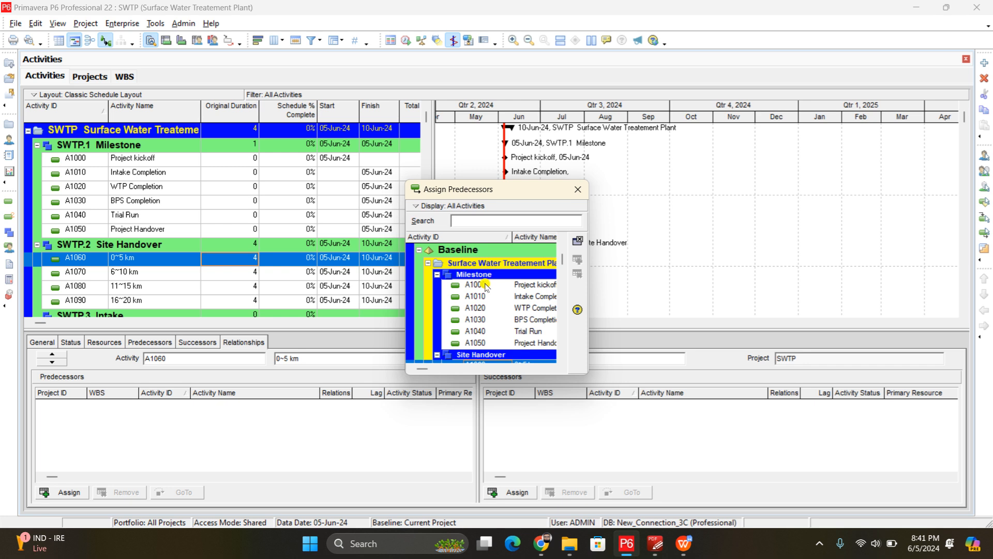
pyautogui.doubleClick(475, 285)
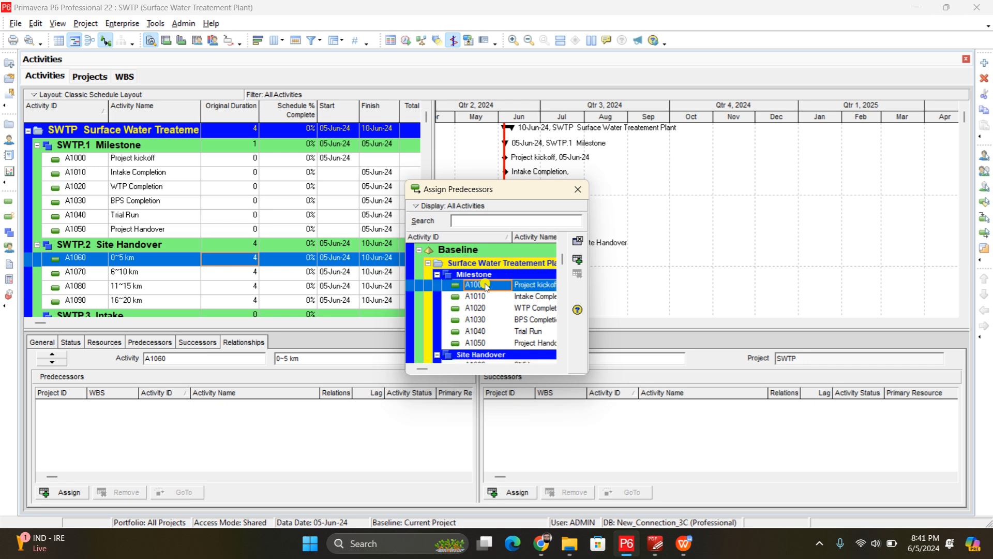
pyautogui.click(153, 274)
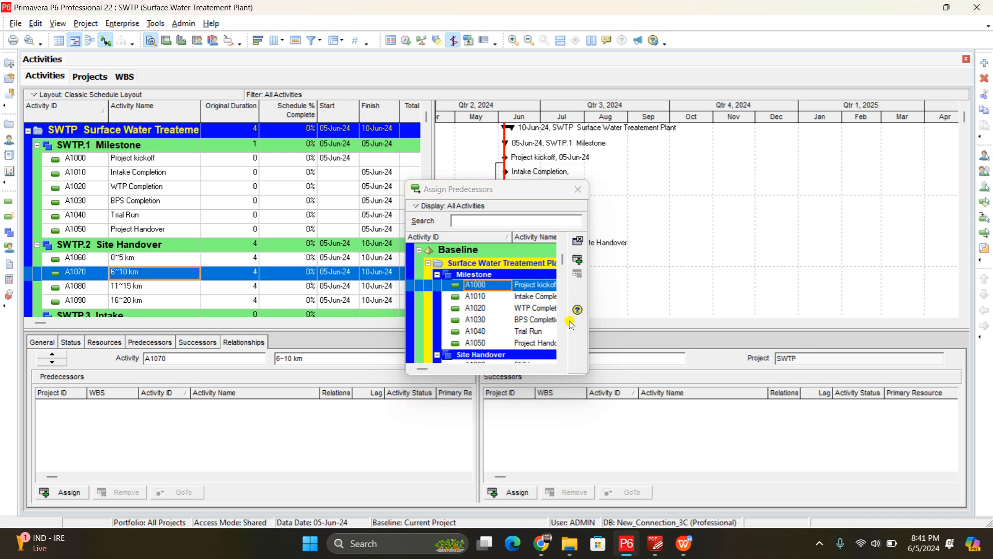
pyautogui.click(563, 358)
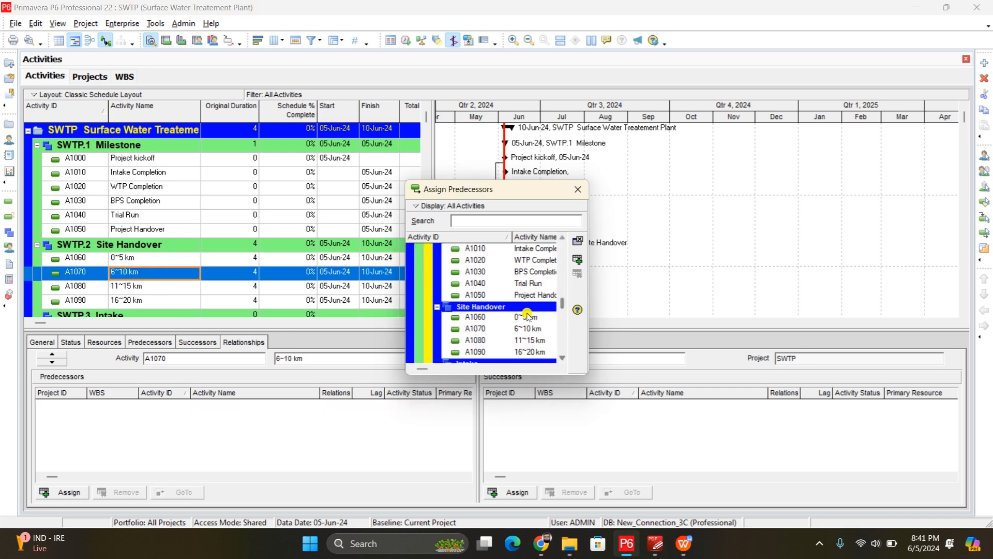
pyautogui.doubleClick(527, 316)
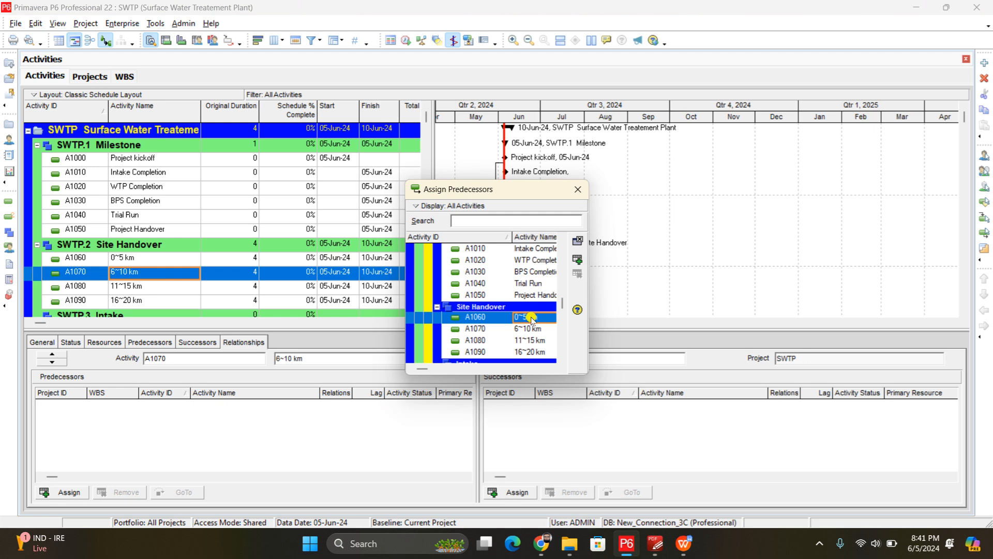
# - Assign 6~10 km as predecessor of 11~15 km and 11~15 km as predecessor of 16~20 km, and schedule the project
pyautogui.click(130, 287)
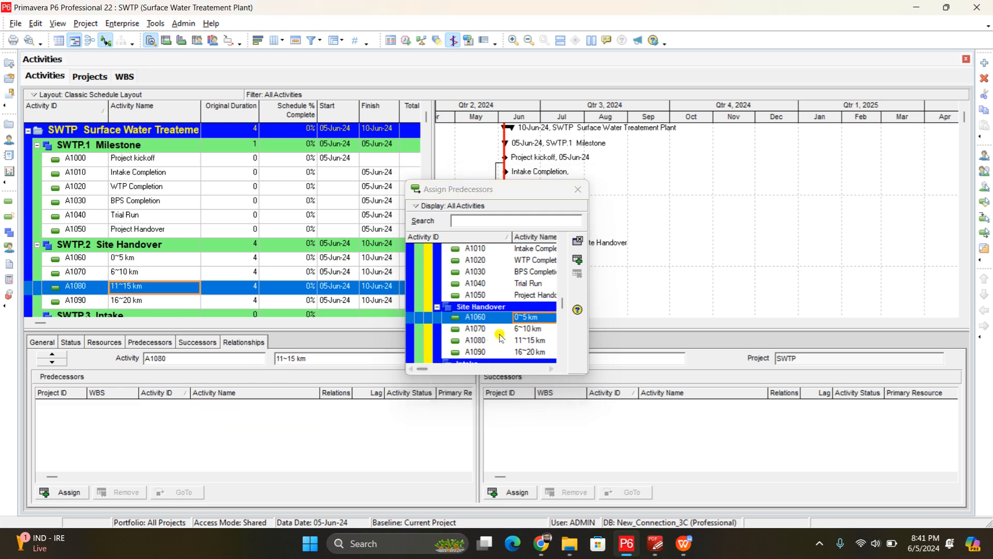
pyautogui.doubleClick(530, 330)
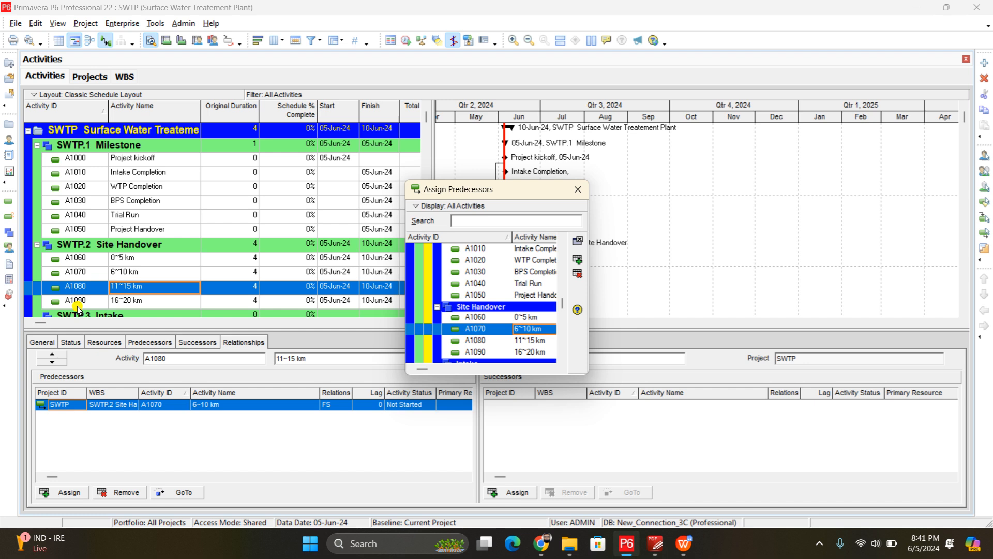
pyautogui.click(123, 301)
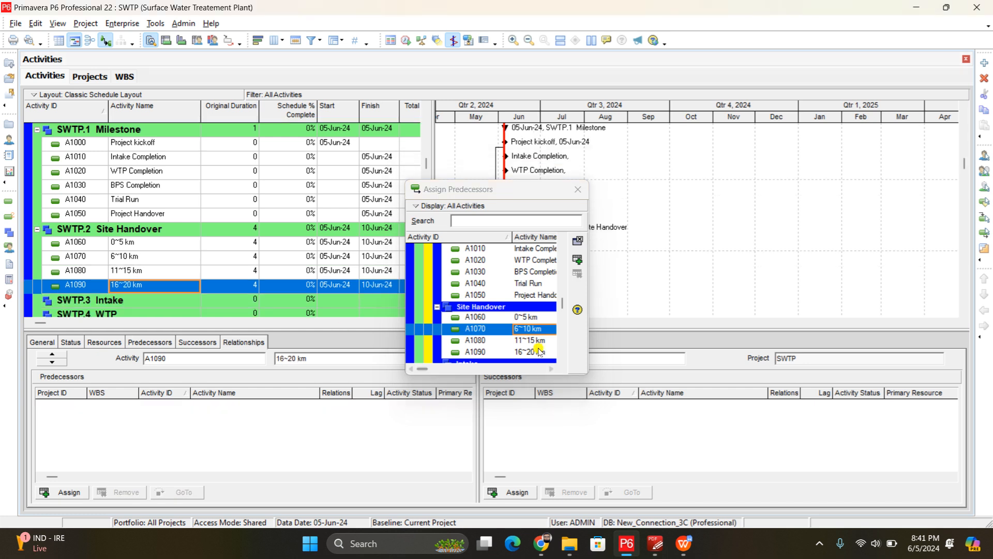
pyautogui.doubleClick(538, 341)
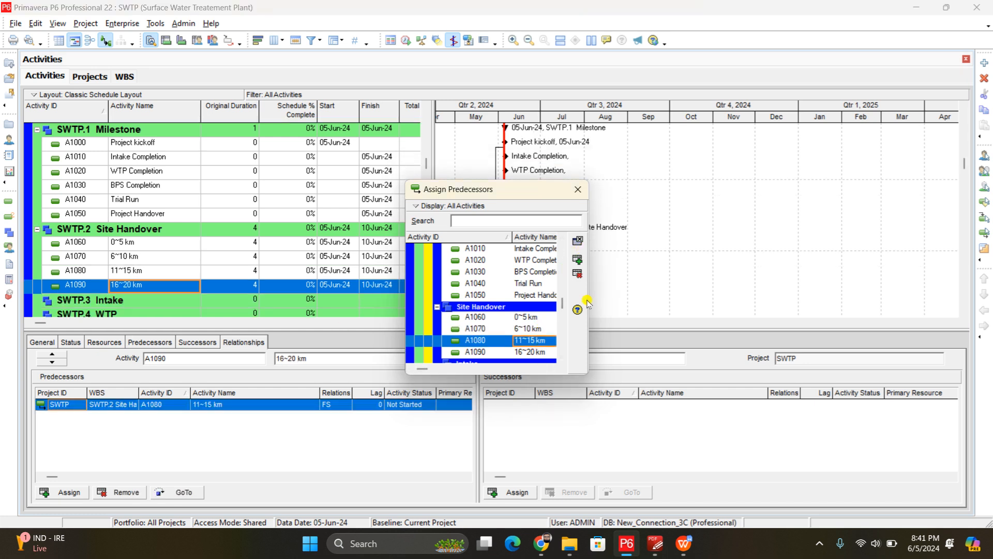
pyautogui.click(577, 193)
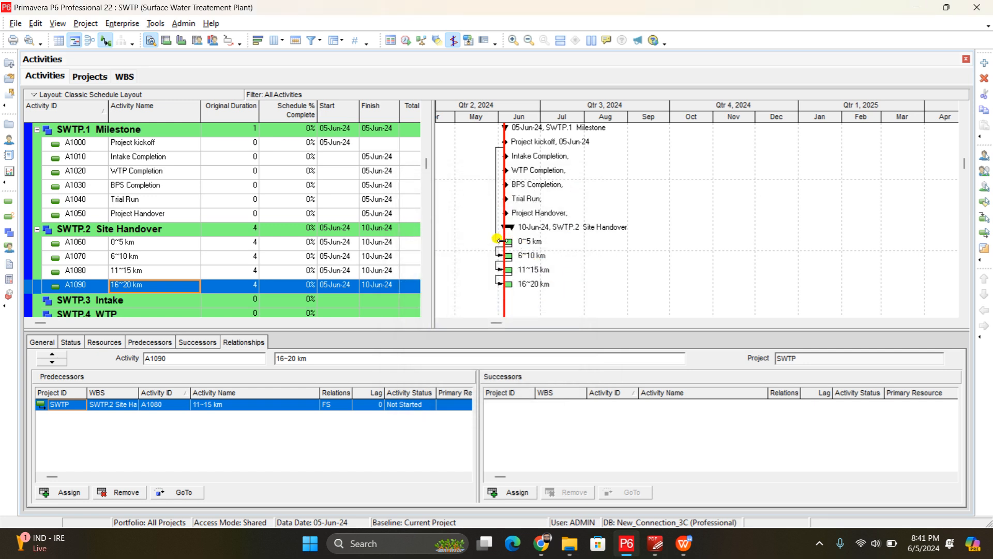
pyautogui.click(407, 41)
pyautogui.press('Return')
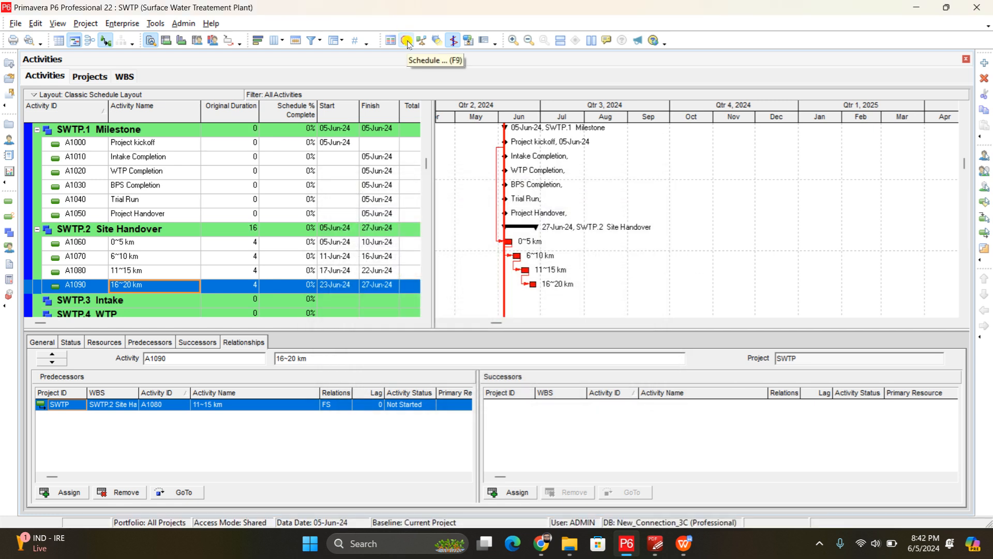
# - Set the original duration of all four Site Handover activities, from 0~5 km to 16~20 km, to 30
pyautogui.click(245, 248)
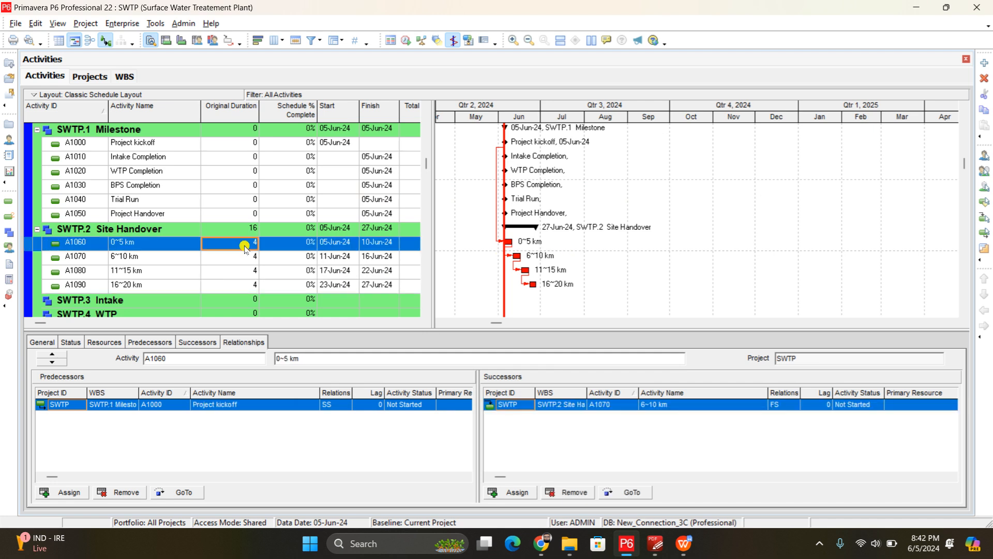
pyautogui.click(245, 247)
pyautogui.write('30')
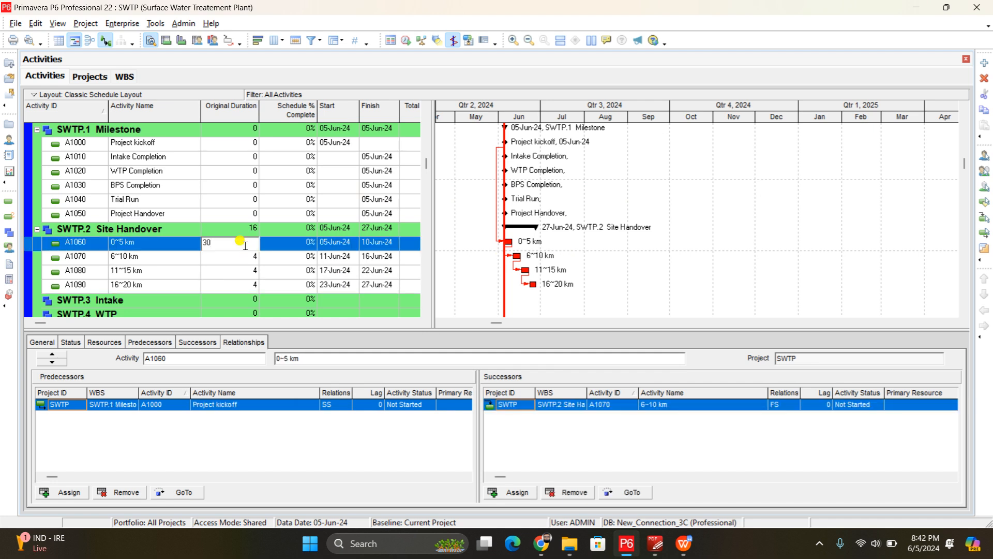
pyautogui.click(255, 257)
pyautogui.click(255, 258)
pyautogui.write('30')
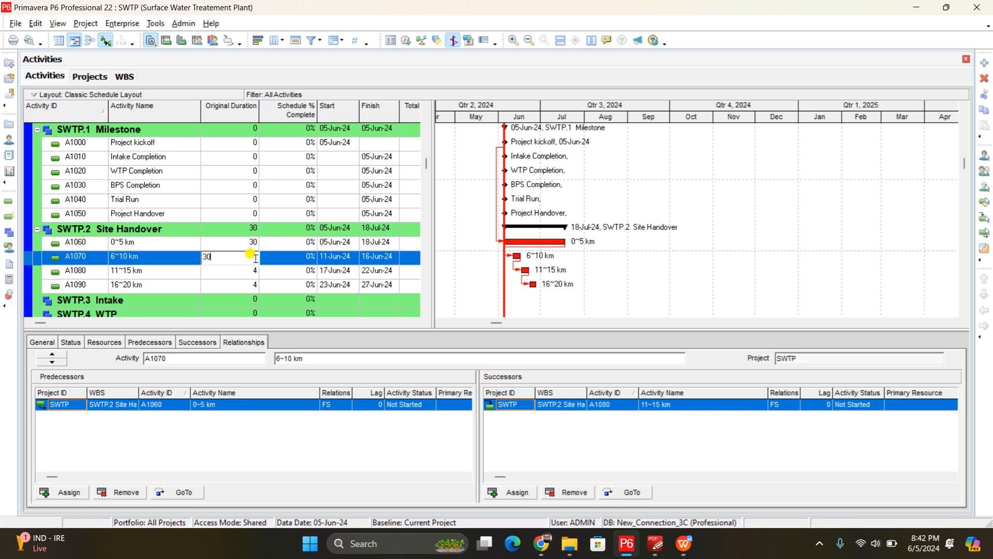
pyautogui.click(241, 270)
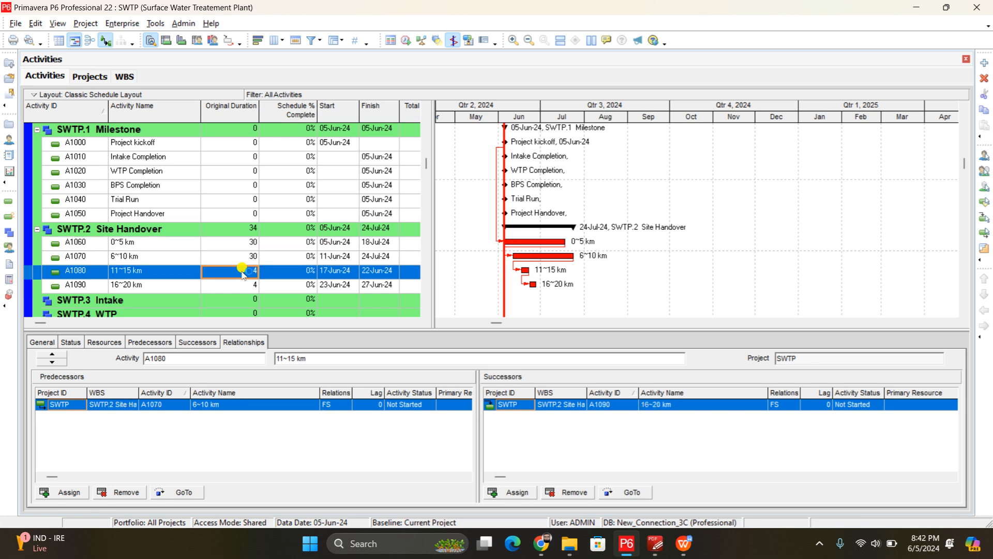
pyautogui.click(242, 271)
pyautogui.write('30')
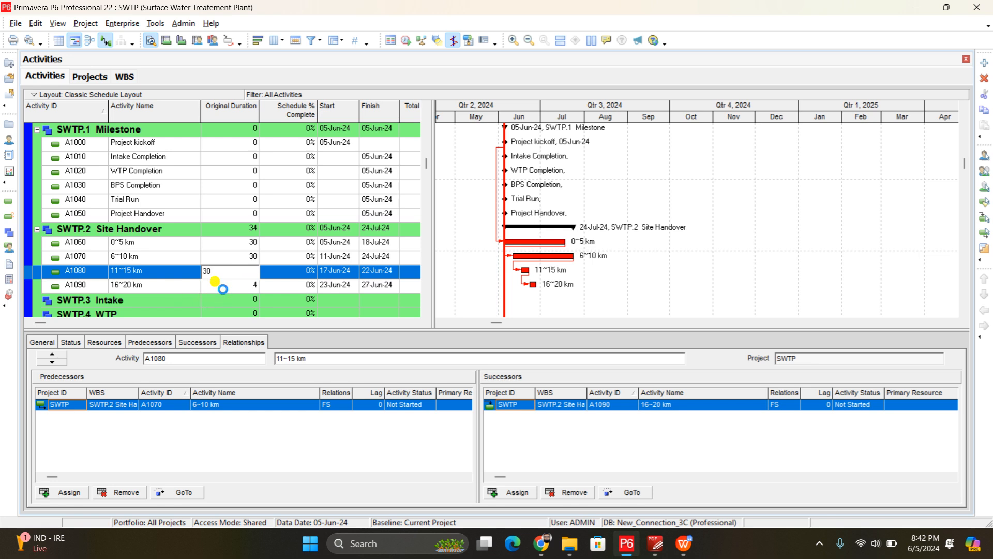
pyautogui.click(223, 289)
pyautogui.write('30')
pyautogui.press('Return')
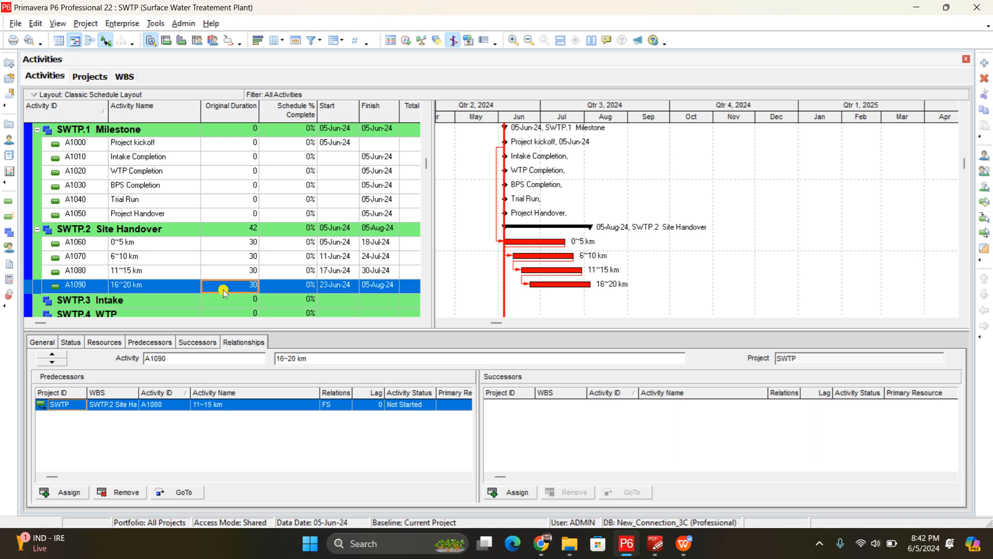
# - Reschedule the project to apply the new Site Handover durations along the chain of linked activities
pyautogui.press('F9')
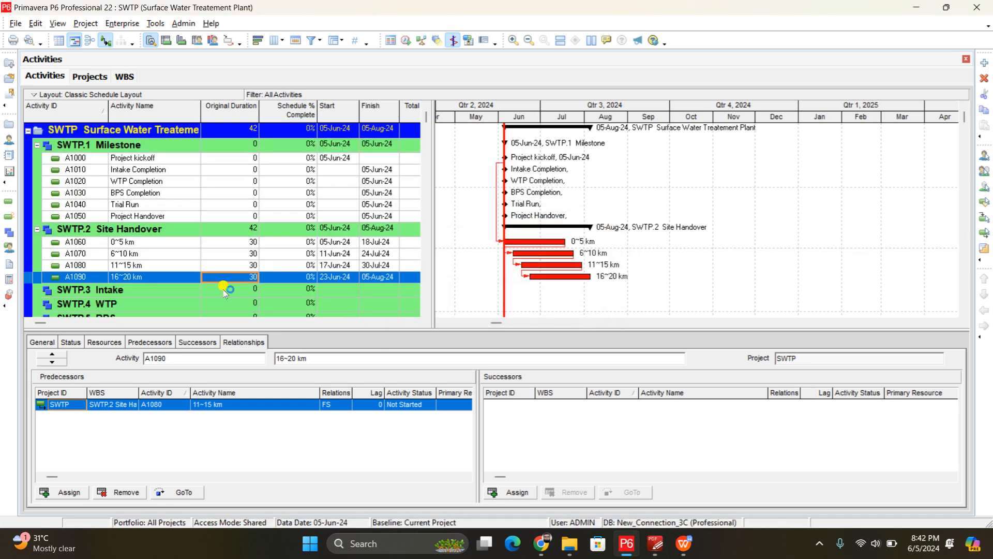
pyautogui.click(225, 244)
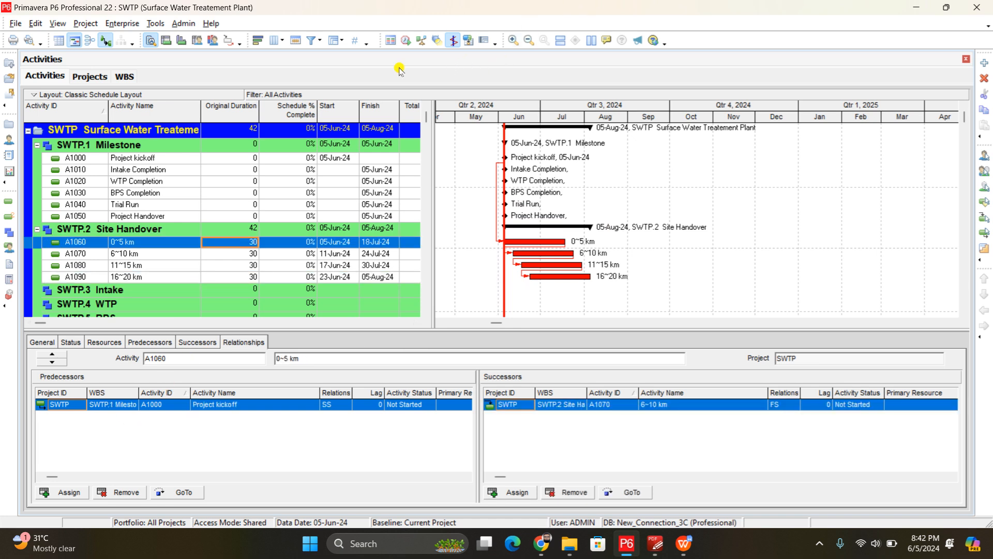
pyautogui.click(406, 40)
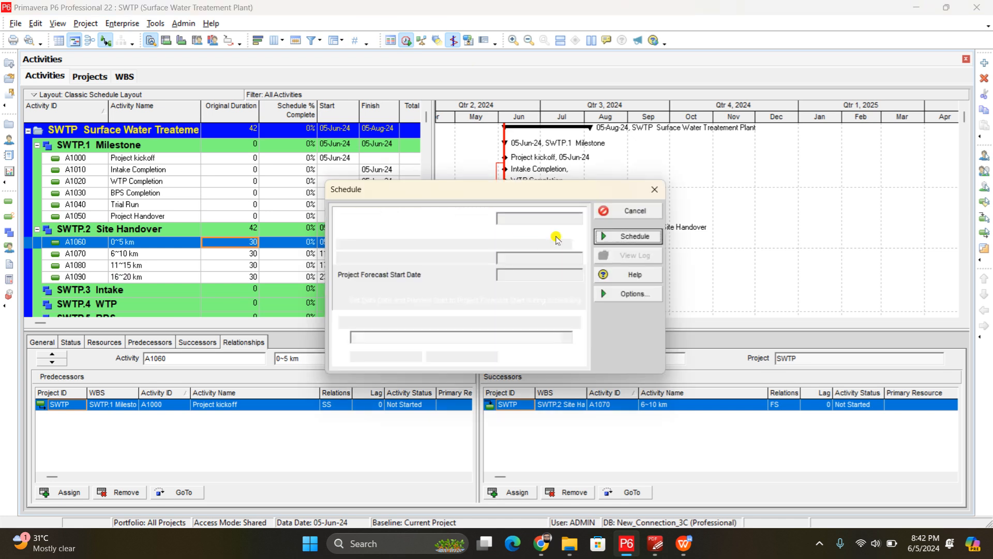
pyautogui.click(637, 236)
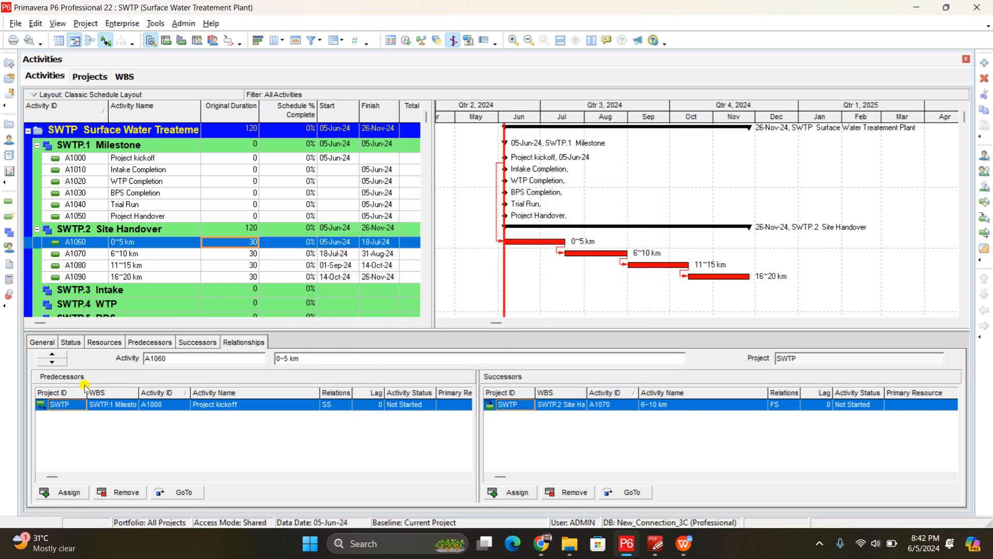
# - Open the Assign Predecessors list for activity 0~5 km, enlarge its window to review the activities, and close it
pyautogui.click(134, 244)
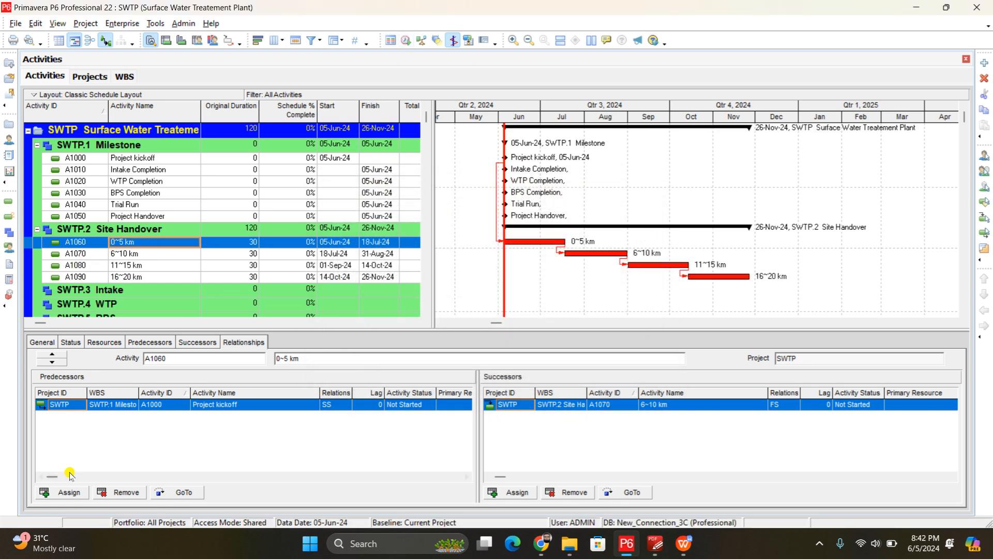
pyautogui.click(63, 494)
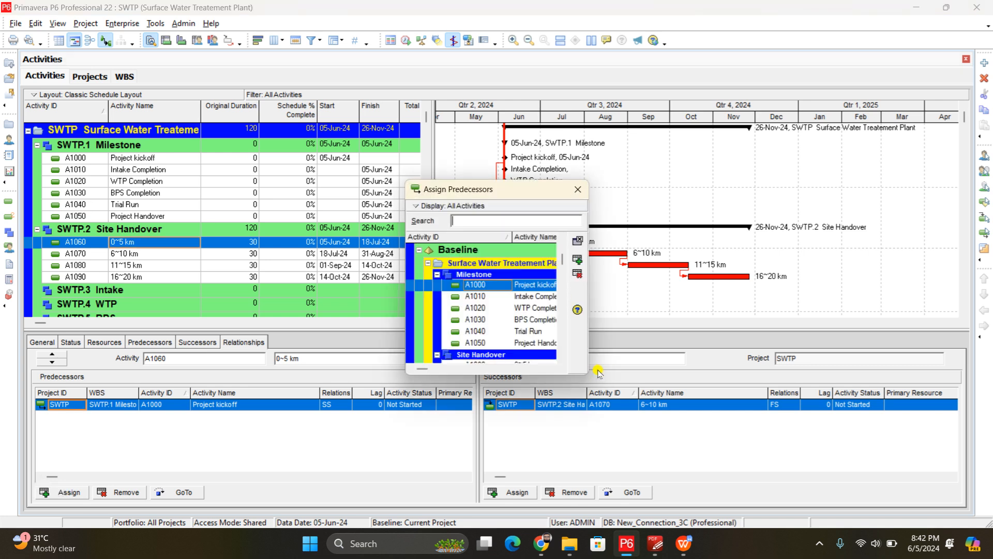
pyautogui.moveTo(585, 372); pyautogui.dragTo(852, 525)
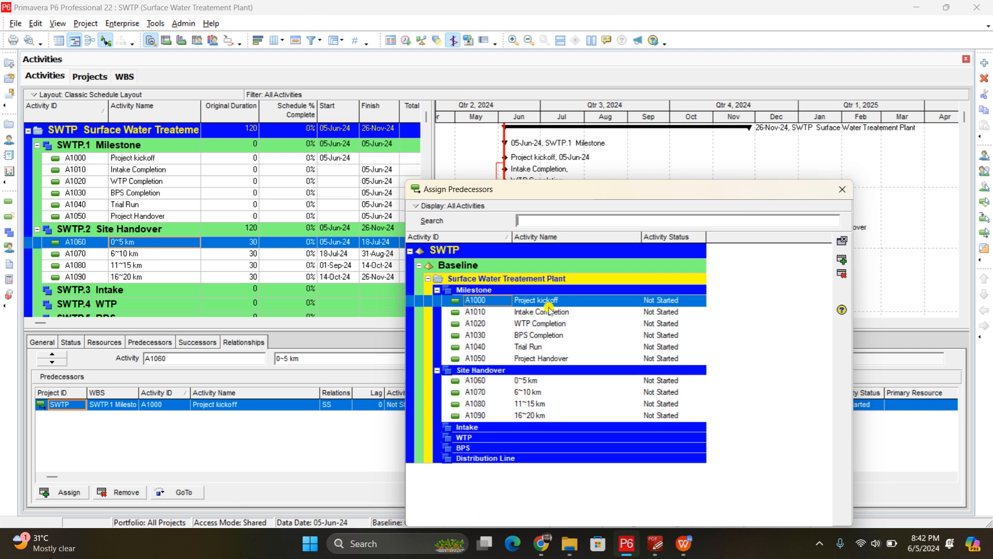
pyautogui.click(844, 190)
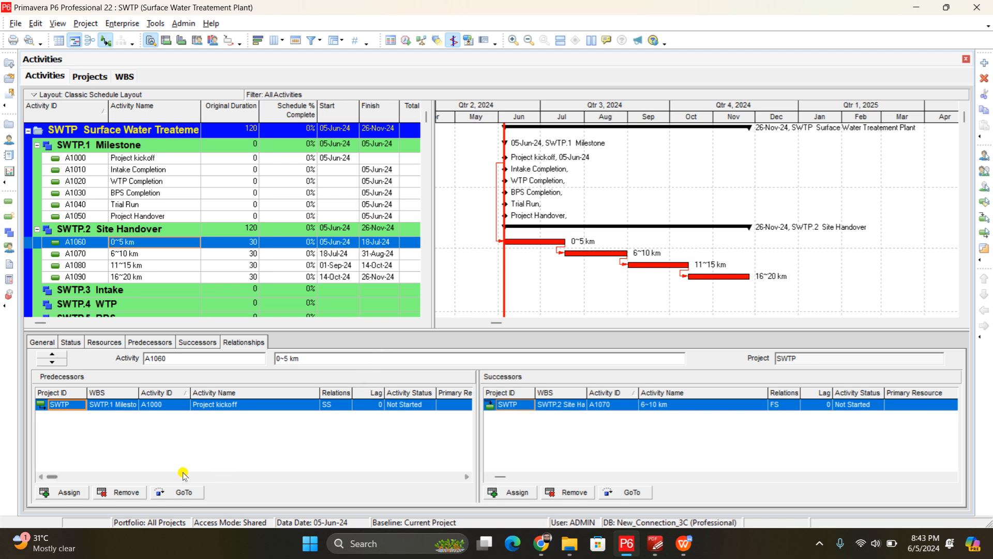
# - Review the predecessor assignment for activity 6~10 km by highlighting 0~5 km in the Assign Predecessors list, and close the list
pyautogui.click(66, 492)
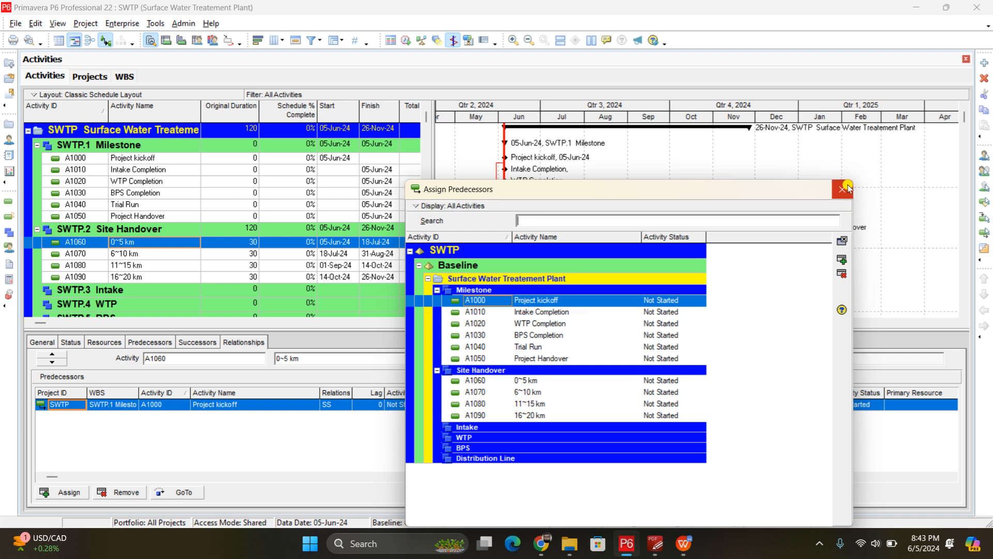
pyautogui.click(132, 254)
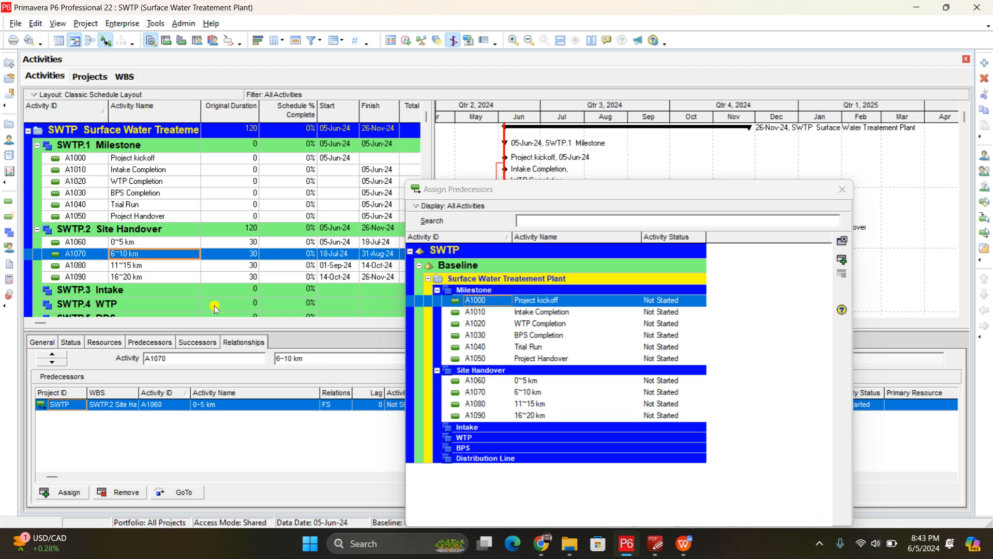
pyautogui.click(541, 381)
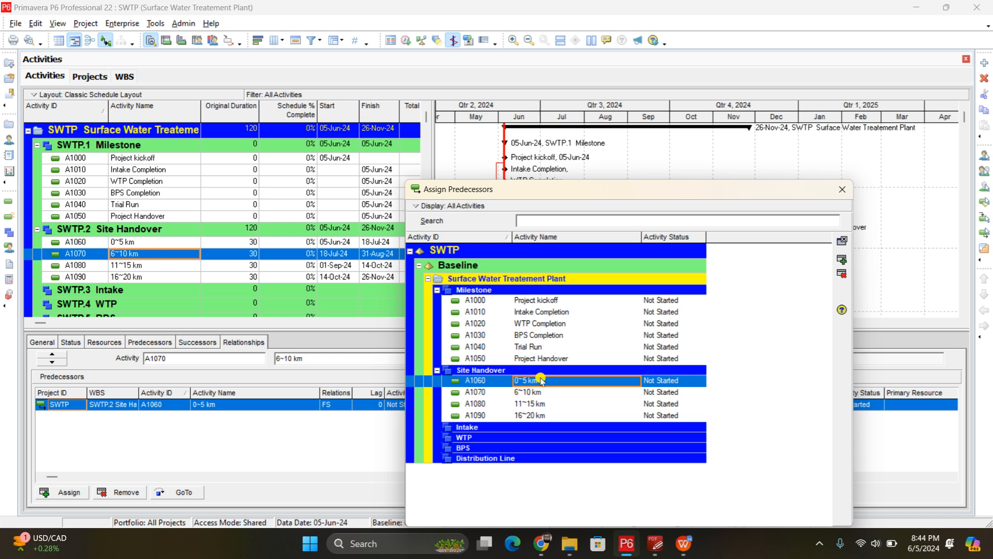
pyautogui.click(843, 190)
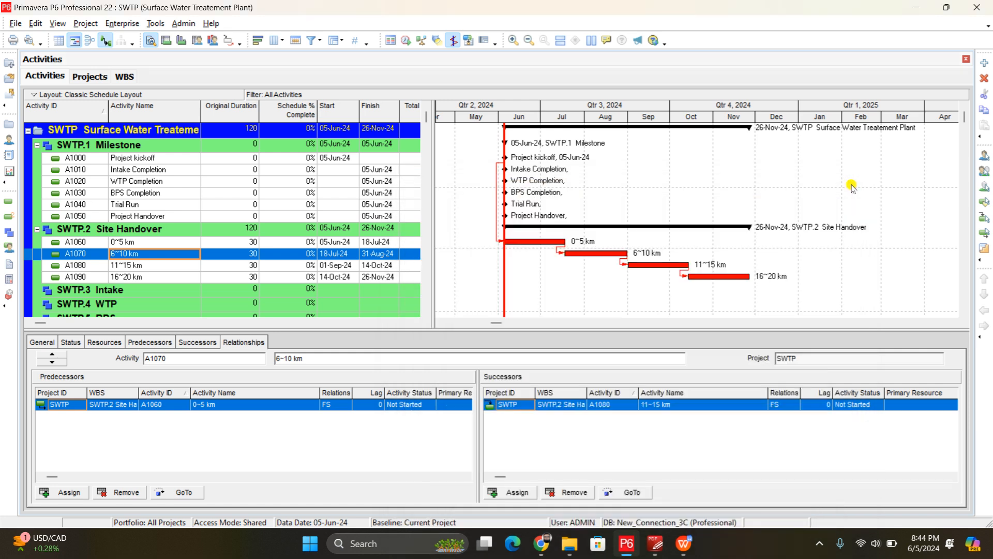
# - Run the schedule calculation once more with all projects using their own data date
pyautogui.click(407, 41)
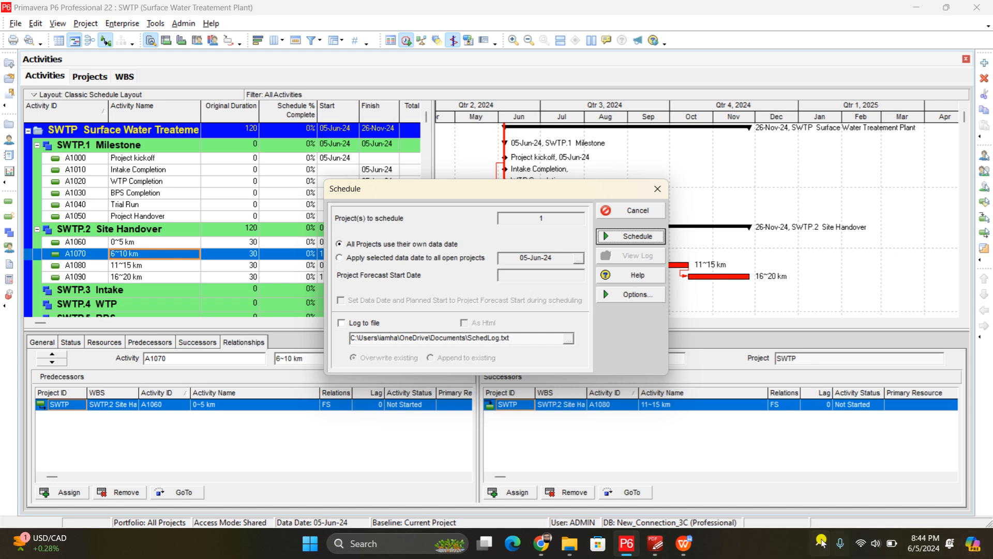
pyautogui.click(820, 543)
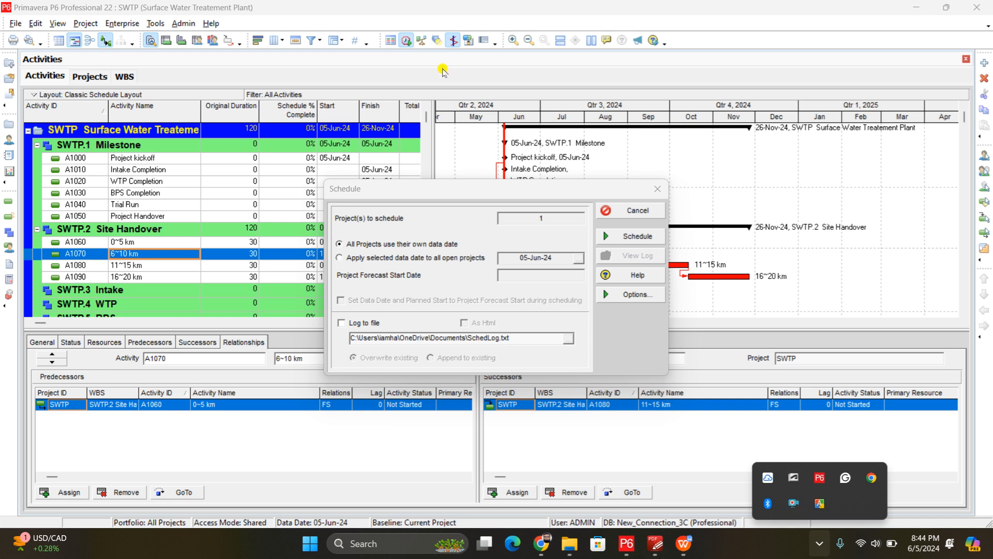
pyautogui.click(640, 239)
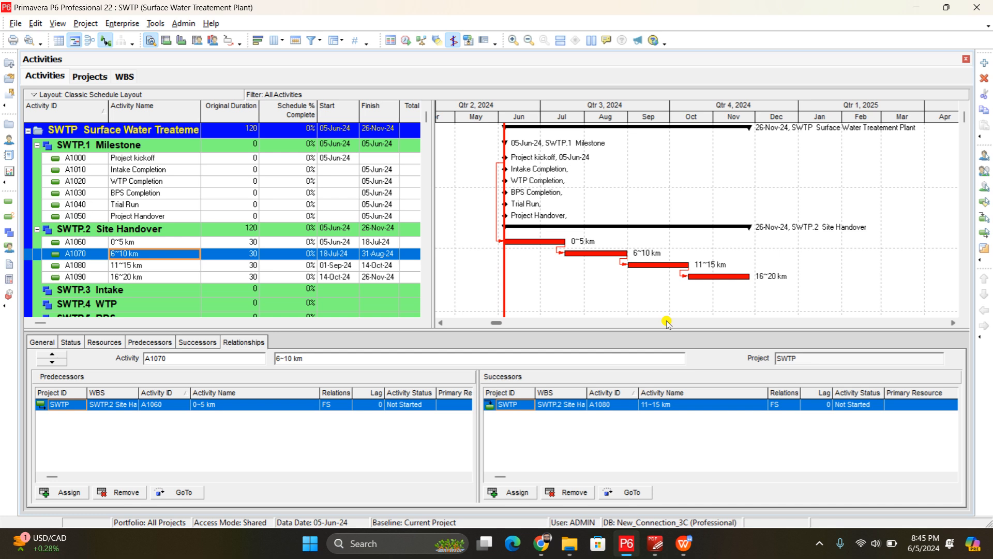
pyautogui.click(819, 544)
pyautogui.rightClick(793, 503)
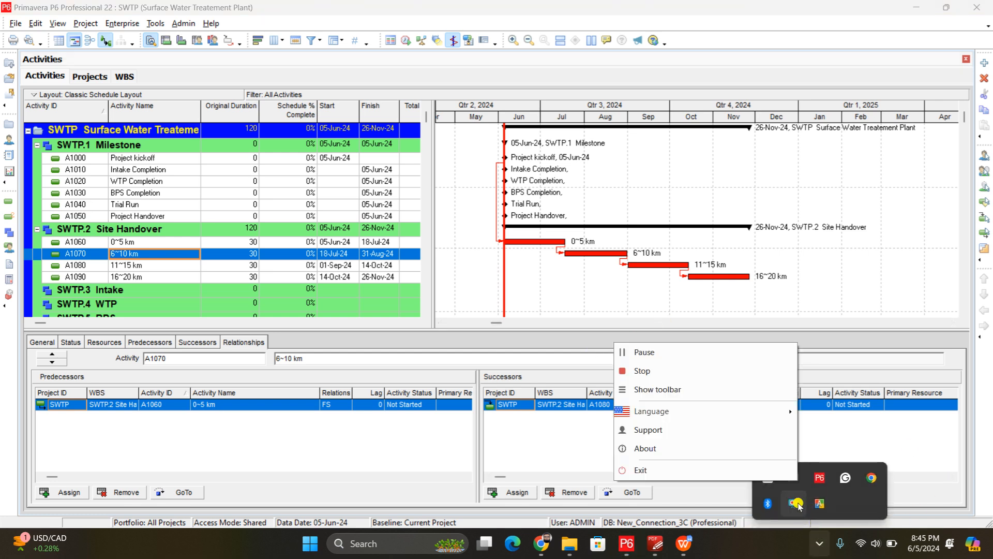